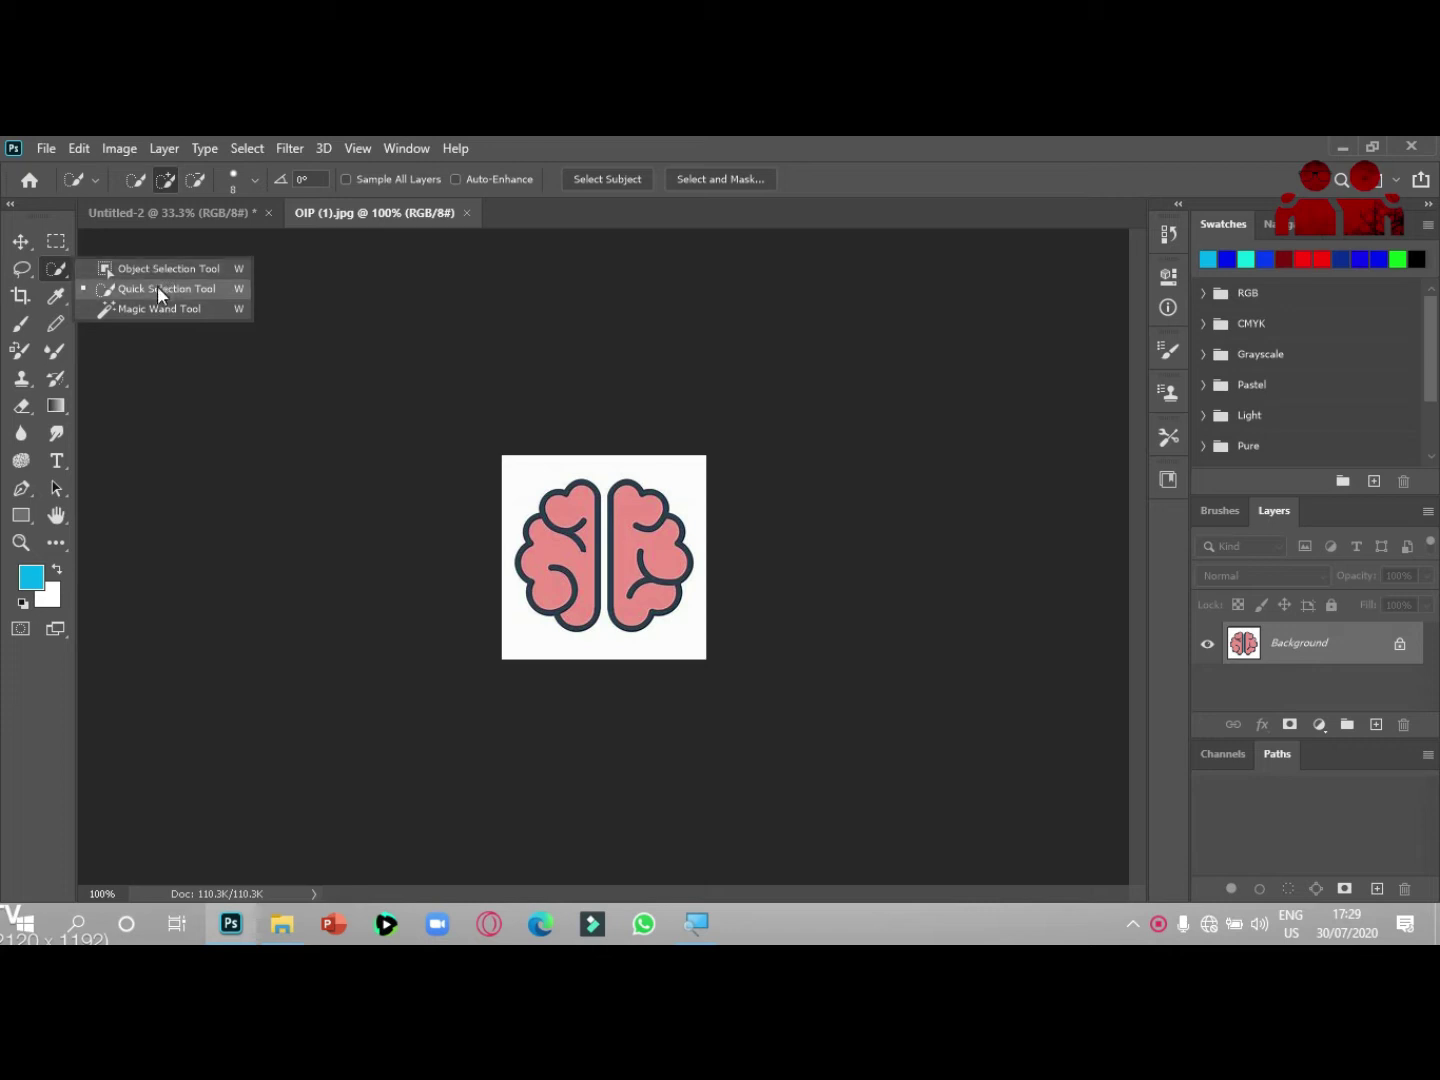
# Step: Select both halves of the brain, including their dark outlines, in OIP (1).jpg with the Quick Selection Tool
pyautogui.click(157, 288)
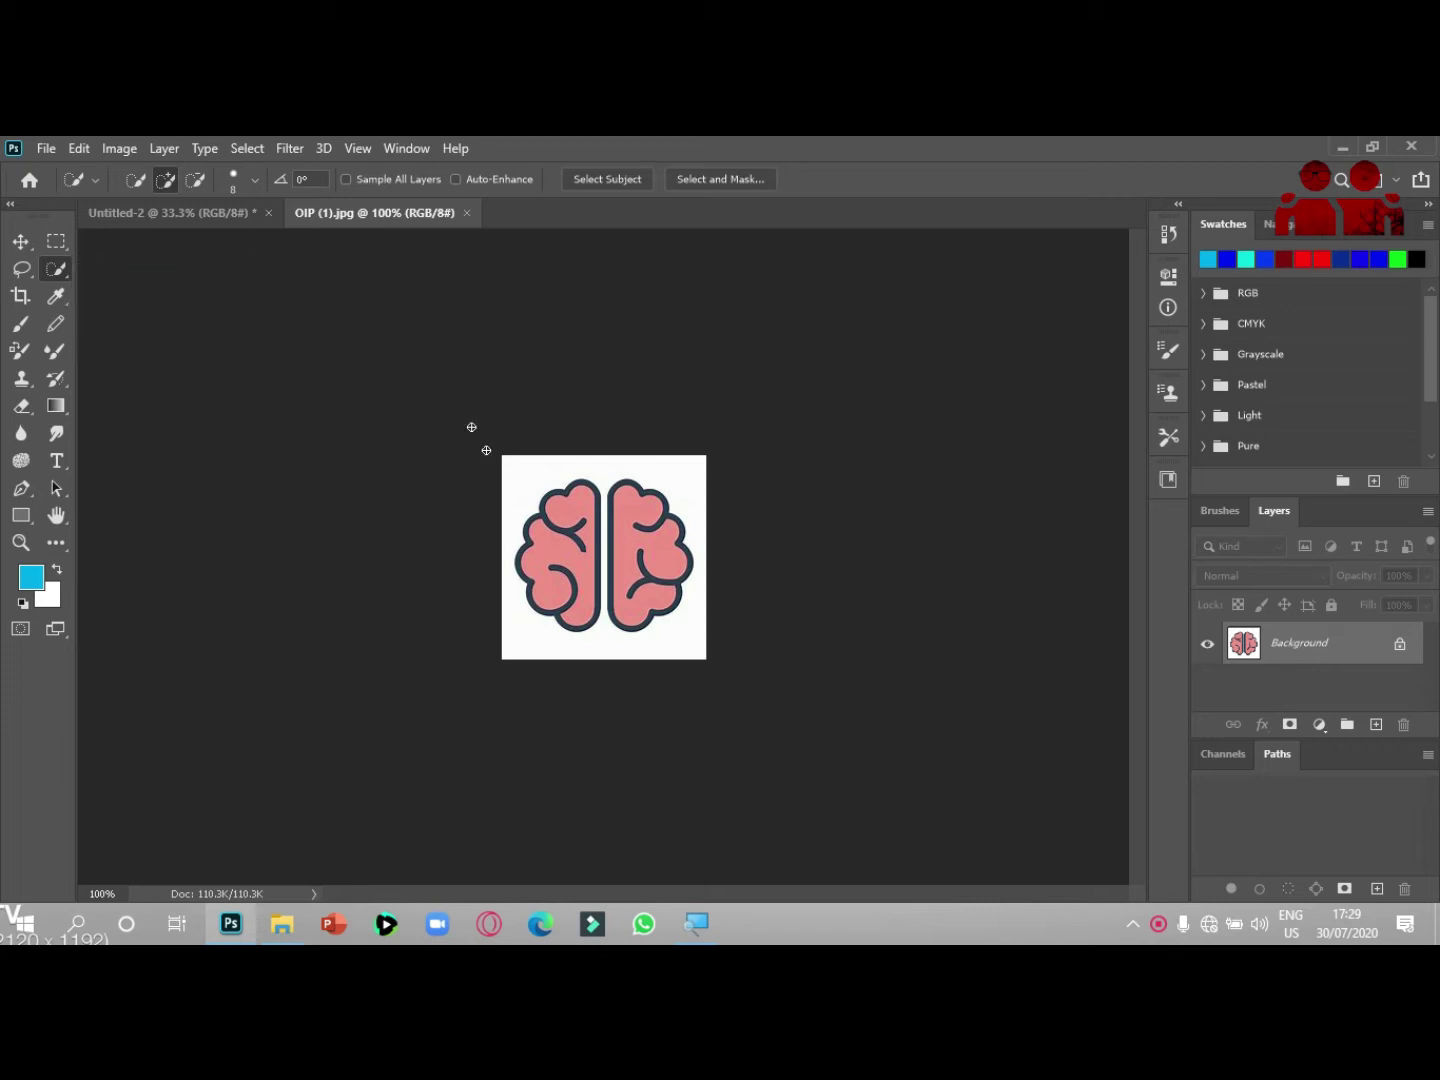
pyautogui.hotkey('ctrl', 'd')
pyautogui.click(569, 503)
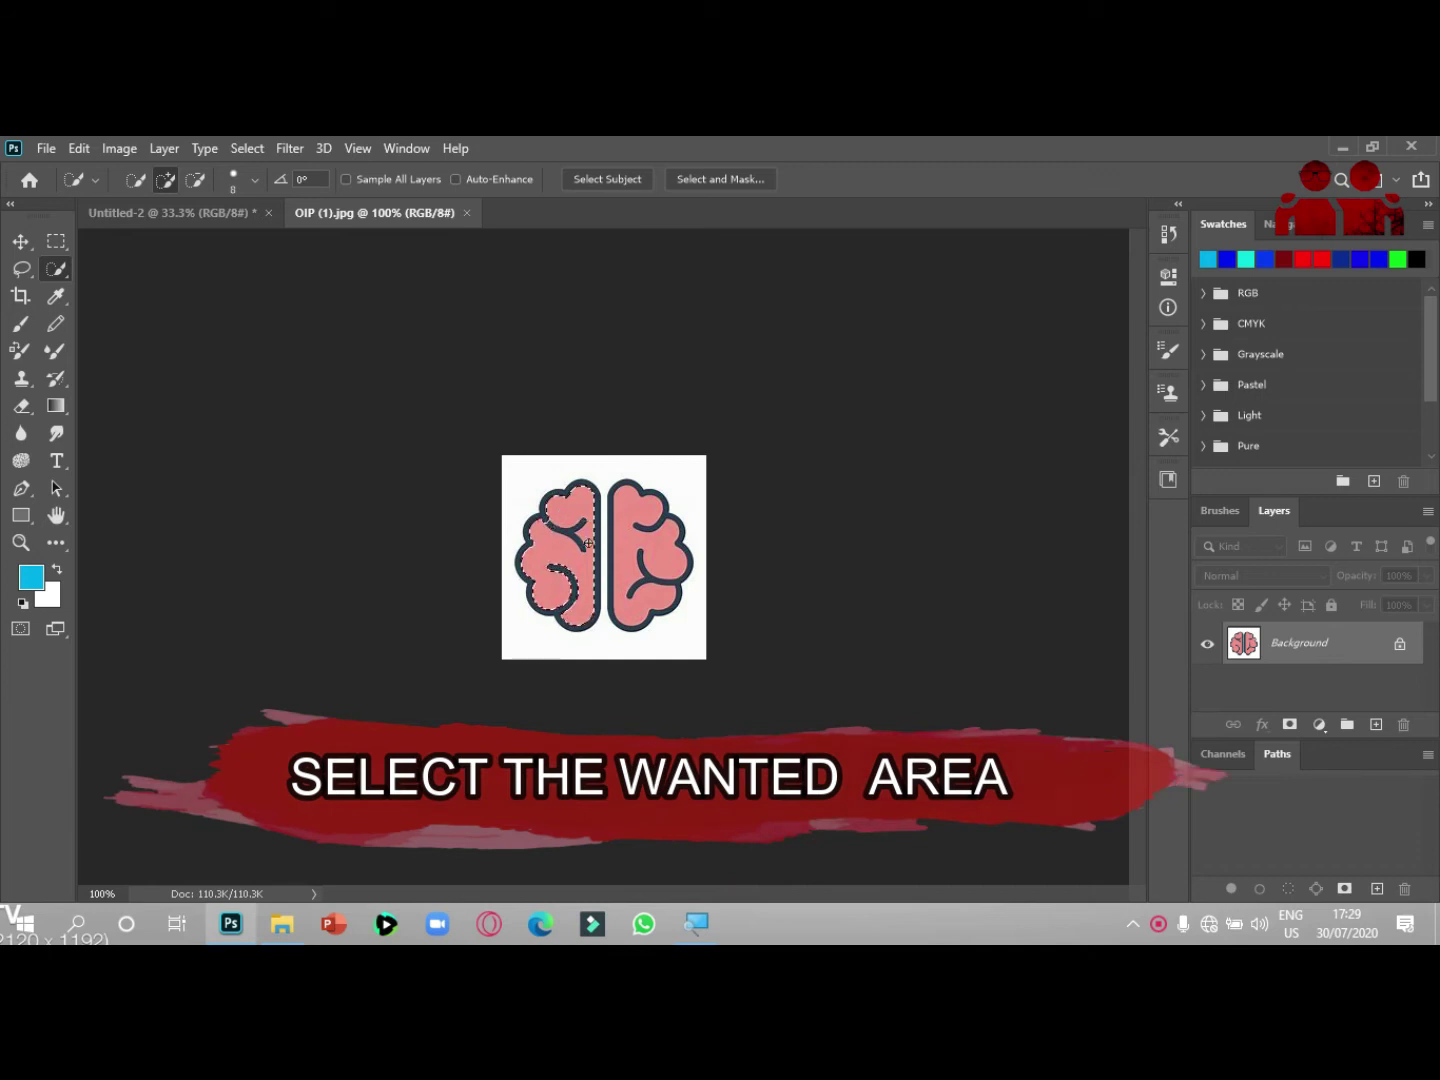
pyautogui.hotkey('ctrl', '+')
pyautogui.hotkey('ctrl', '+')
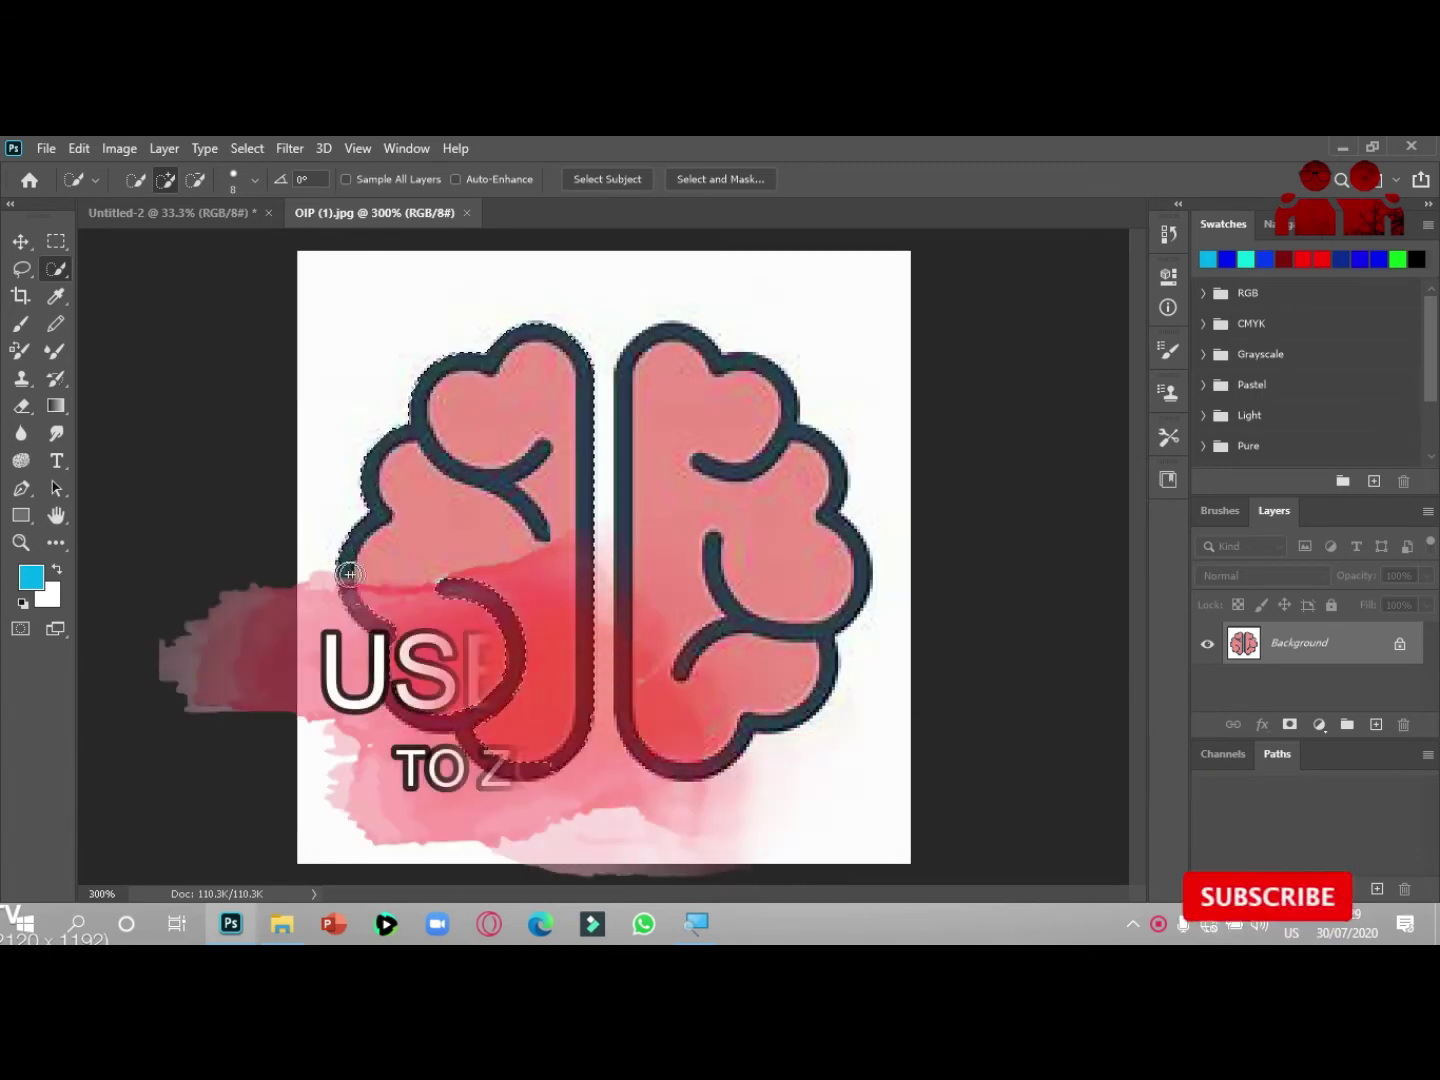
pyautogui.click(646, 355)
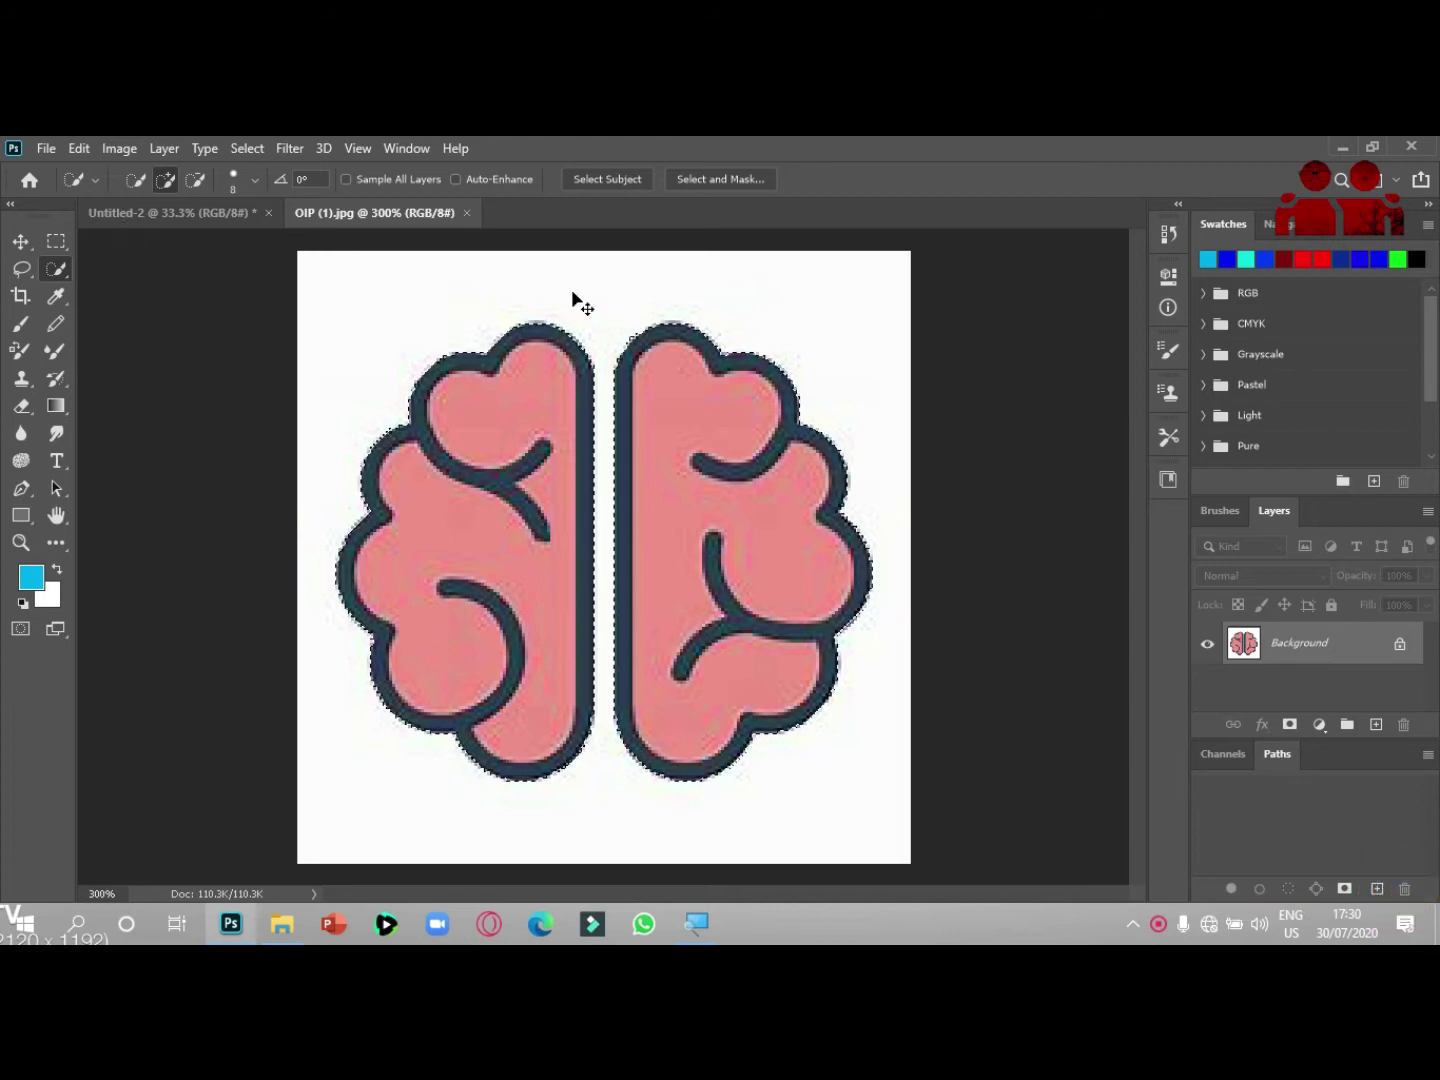
pyautogui.hotkey('ctrl', '-')
pyautogui.hotkey('ctrl', '-')
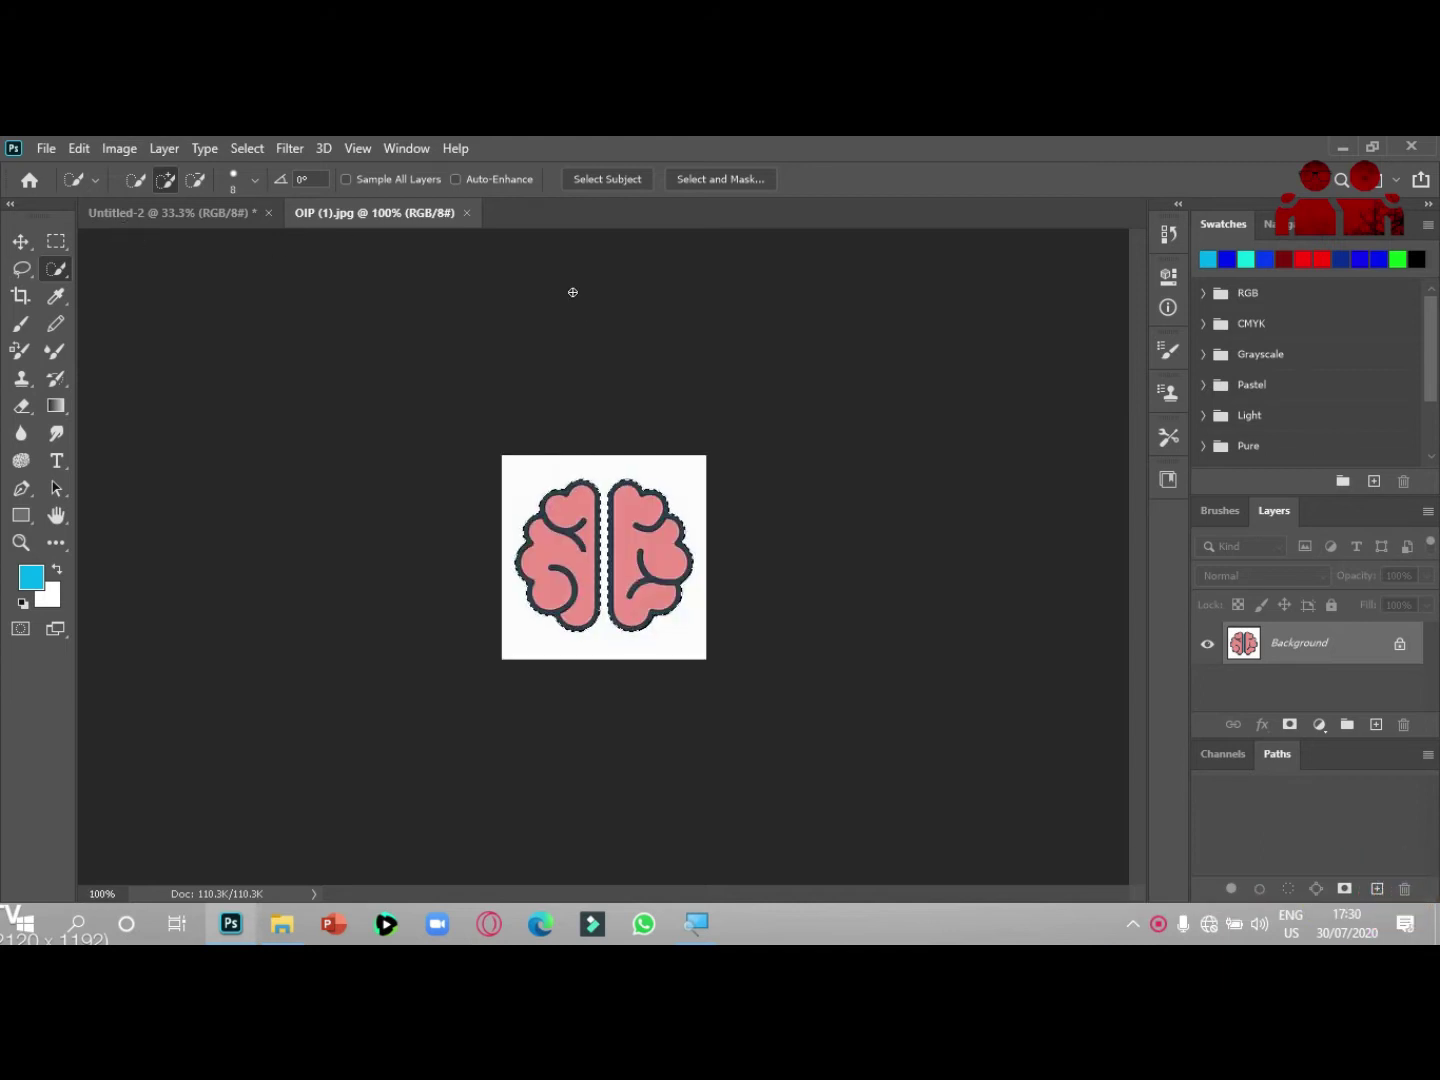
# Step: Move the selected brain into the Untitled-2 document, enlarge it, and position it on the left half of the canvas
pyautogui.click(20, 242)
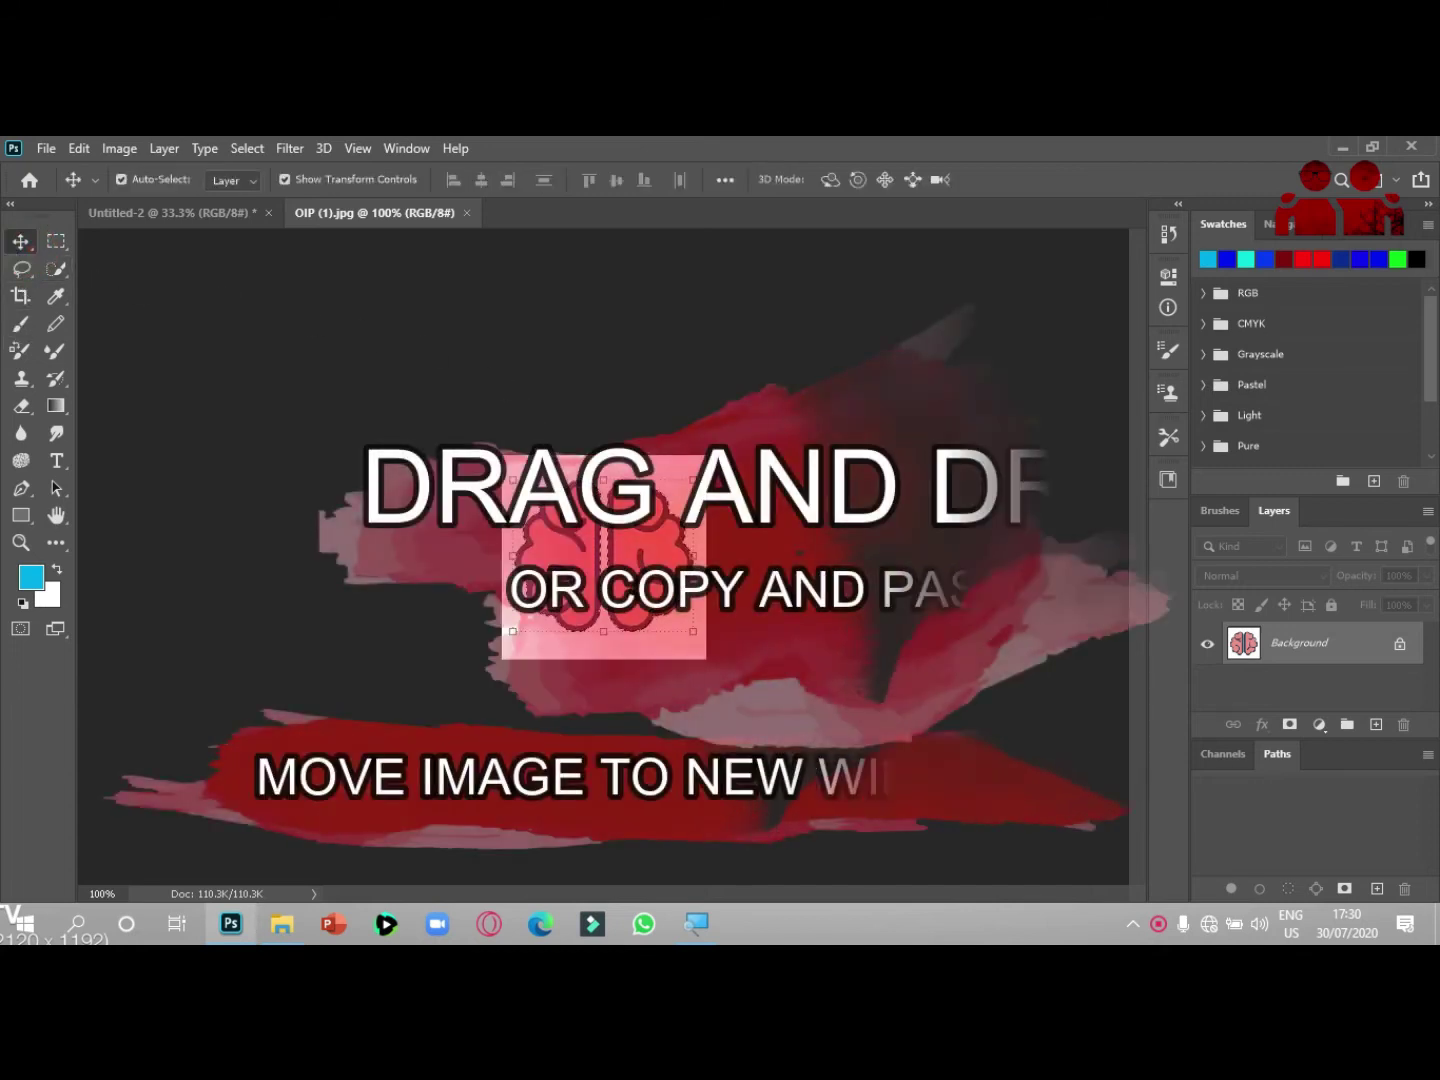
pyautogui.moveTo(560, 559); pyautogui.dragTo(237, 158)
pyautogui.moveTo(175, 215); pyautogui.dragTo(368, 401)
pyautogui.moveTo(390, 476); pyautogui.dragTo(643, 627)
pyautogui.moveTo(605, 470); pyautogui.dragTo(429, 515)
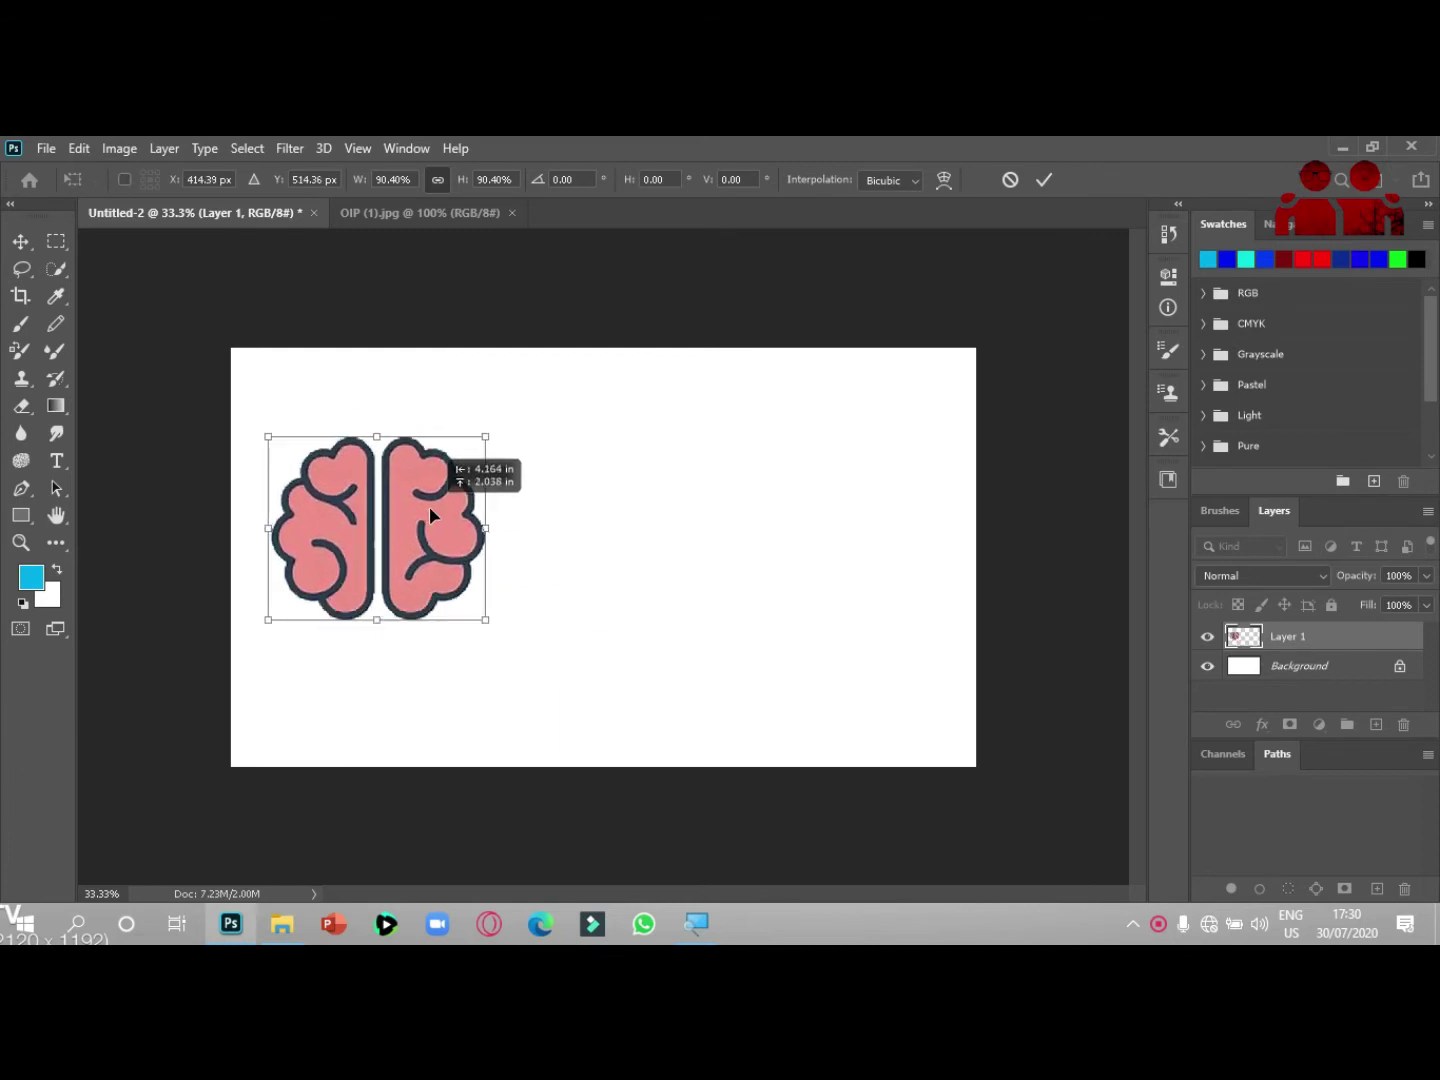
# Step: Place the galaxy image 3311924db62ceef62a4a7ee87017280f.jpg from Downloads into Untitled-2, scaled to about 57% and covering the brain
pyautogui.click(282, 922)
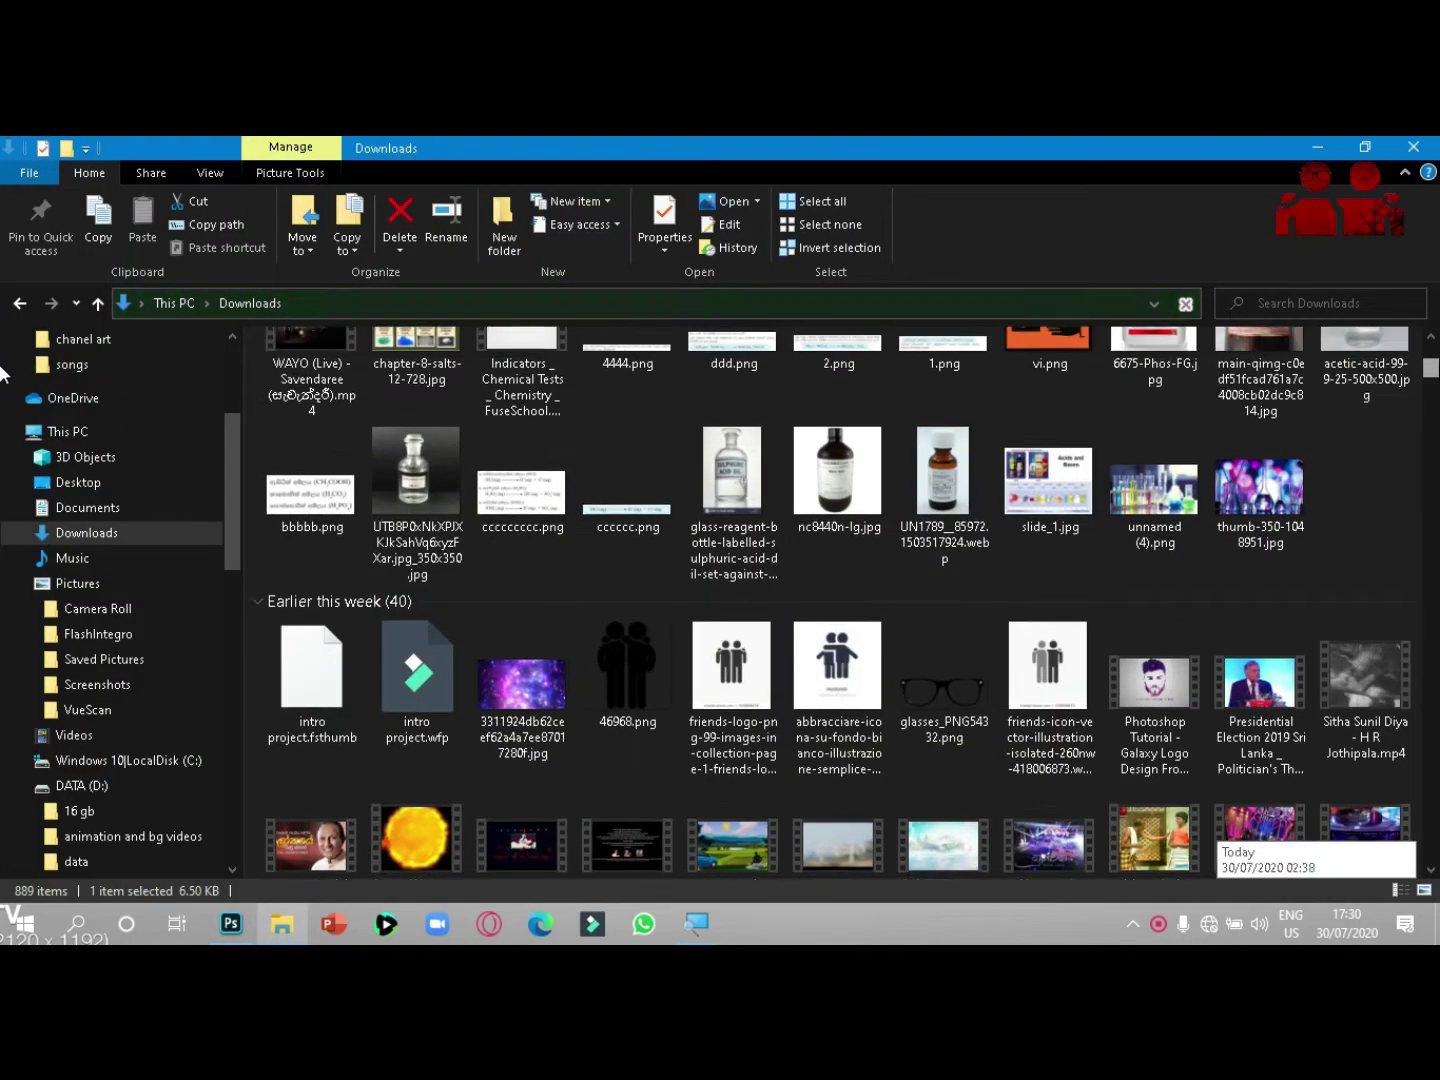
pyautogui.moveTo(526, 562); pyautogui.dragTo(607, 495)
pyautogui.click(1043, 179)
pyautogui.click(282, 923)
pyautogui.moveTo(524, 562); pyautogui.dragTo(559, 594)
pyautogui.moveTo(963, 353); pyautogui.dragTo(610, 546)
pyautogui.moveTo(486, 575); pyautogui.dragTo(480, 443)
pyautogui.moveTo(599, 626); pyautogui.dragTo(623, 688)
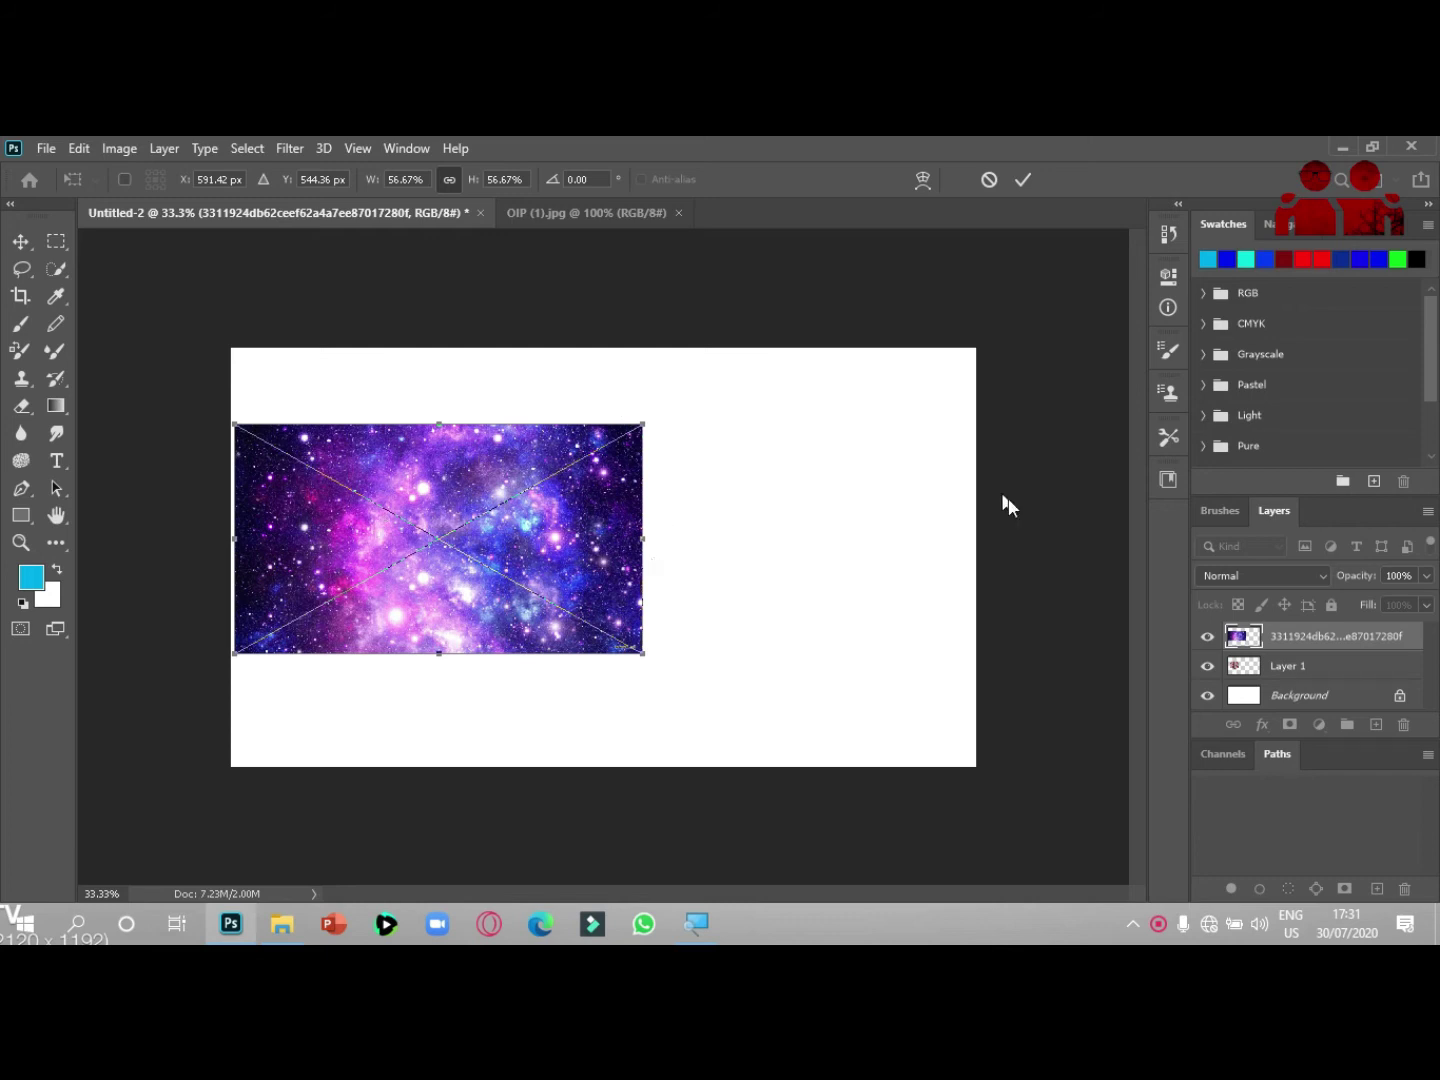
pyautogui.click(1300, 667)
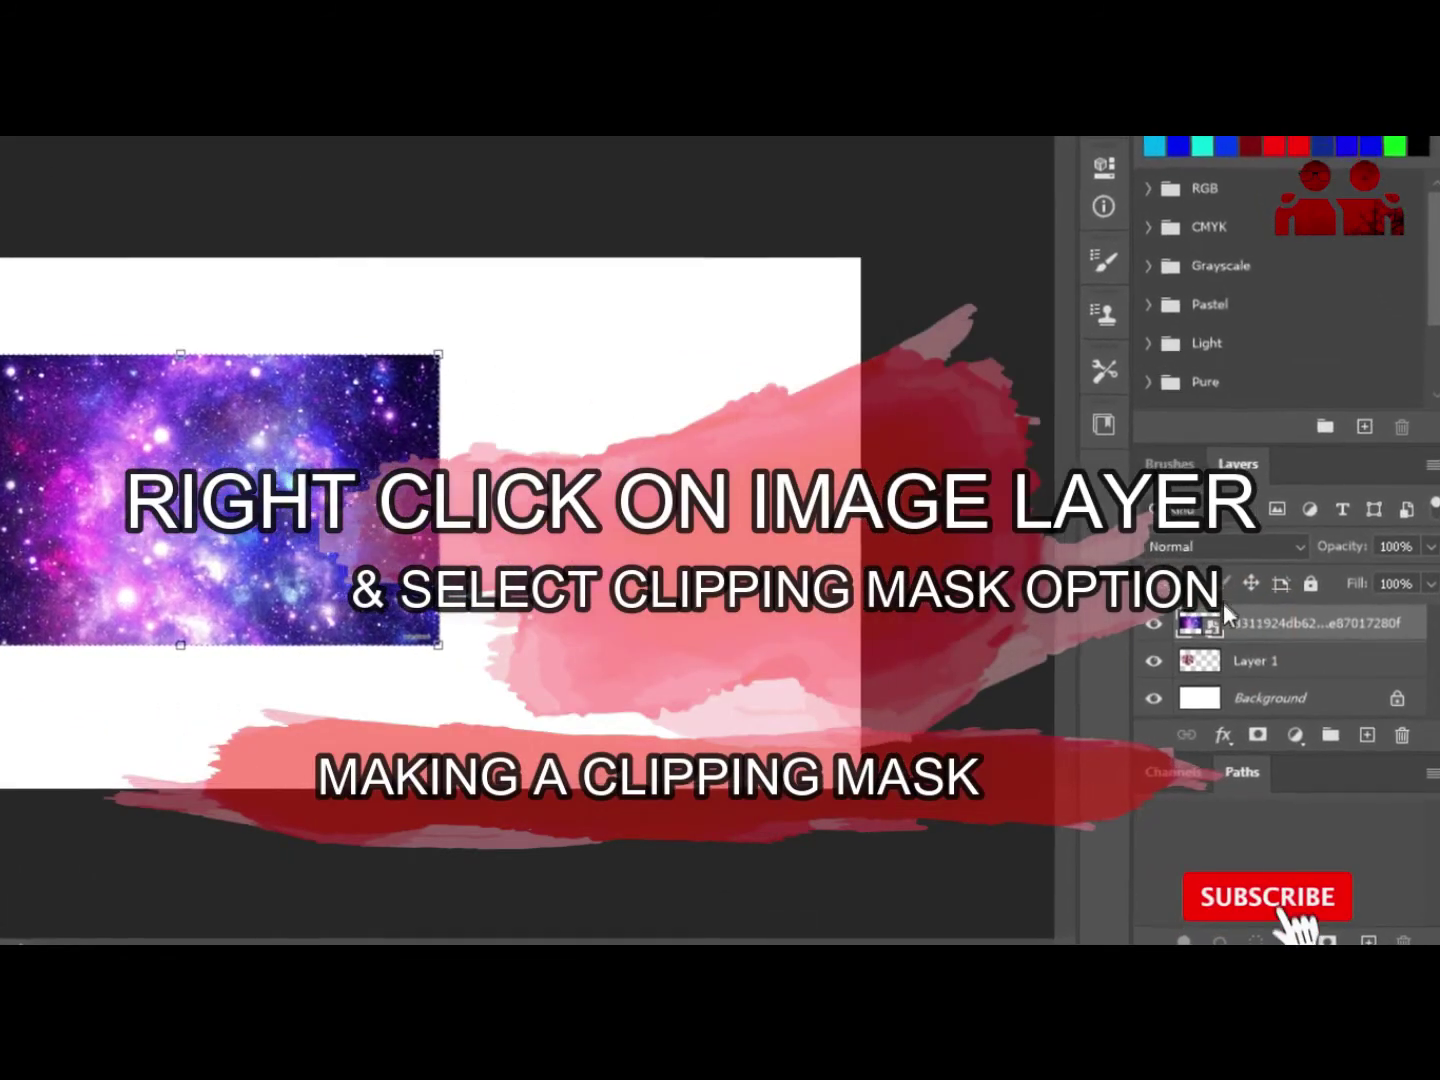
# Step: Create a clipping mask of the galaxy image on the brain layer, then enlarge and reposition the image to fill the whole brain
pyautogui.rightClick(1205, 626)
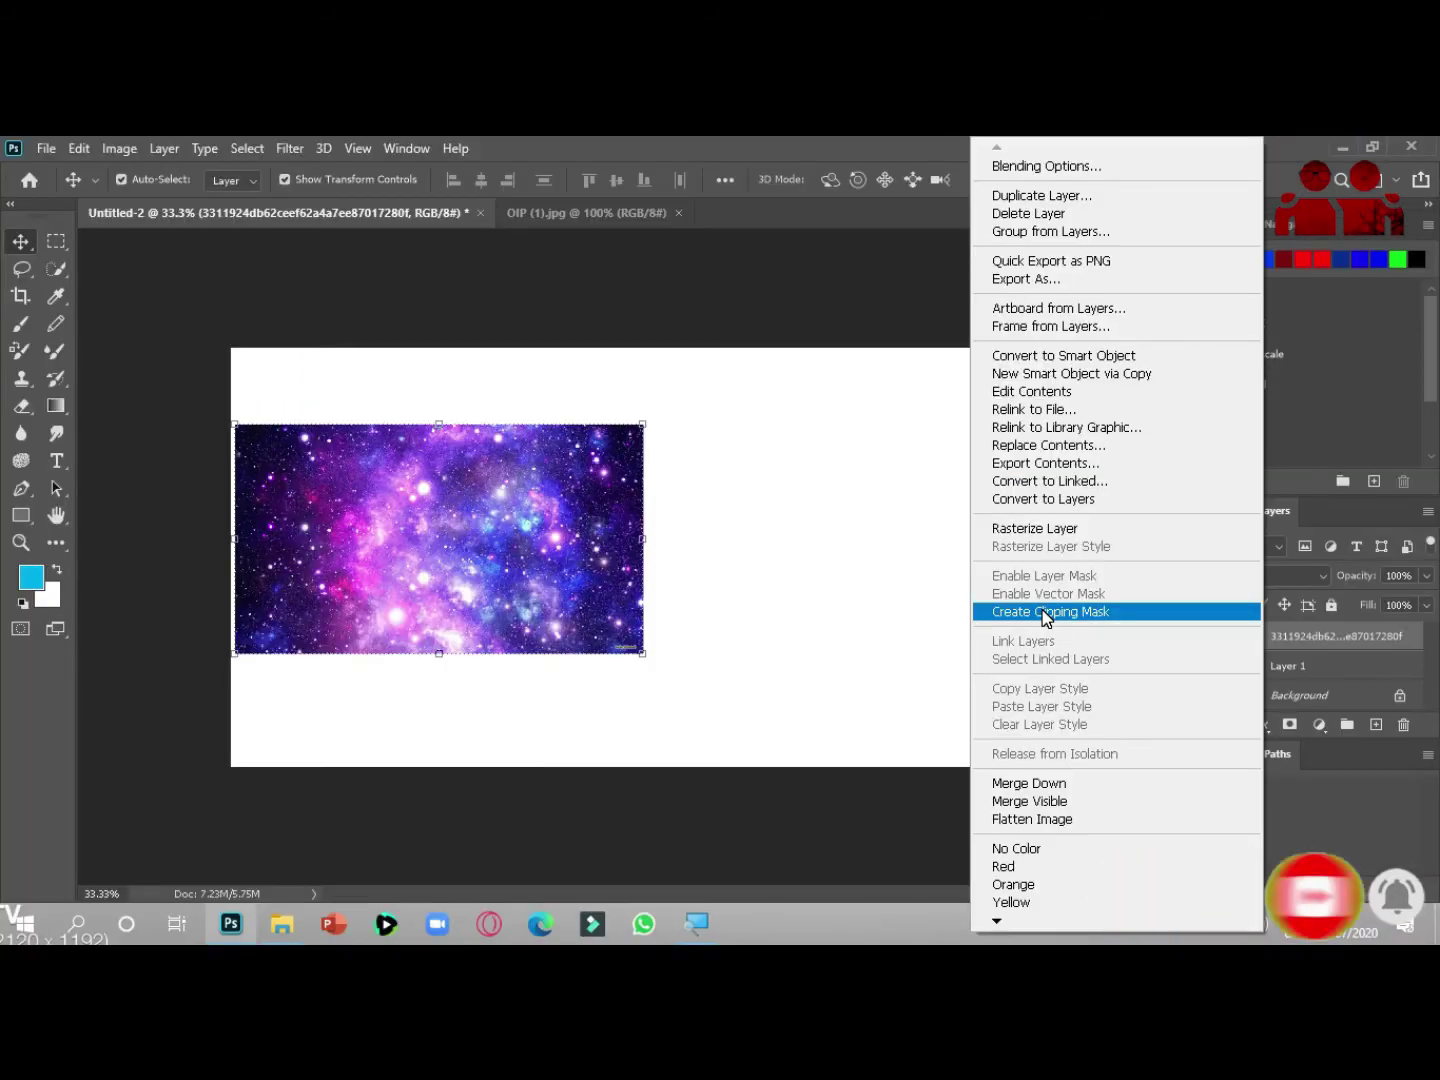
pyautogui.click(1047, 614)
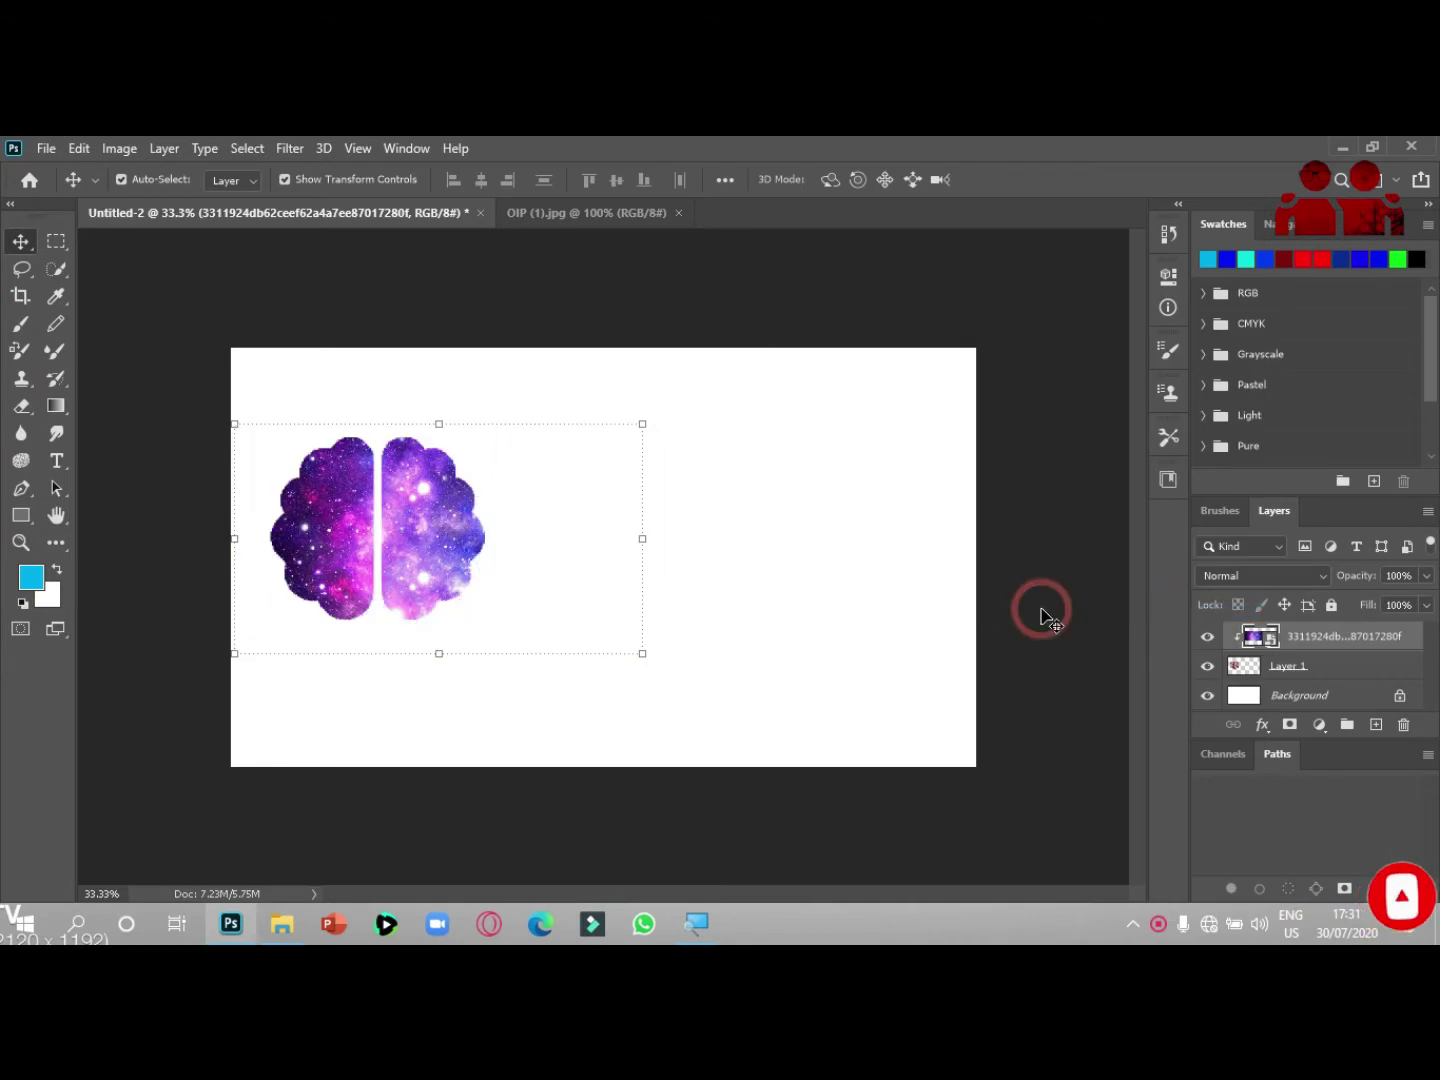
pyautogui.moveTo(462, 540)
pyautogui.mouseDown()
pyautogui.moveTo(431, 474)
pyautogui.moveTo(611, 540)
pyautogui.moveTo(459, 557)
pyautogui.mouseUp()
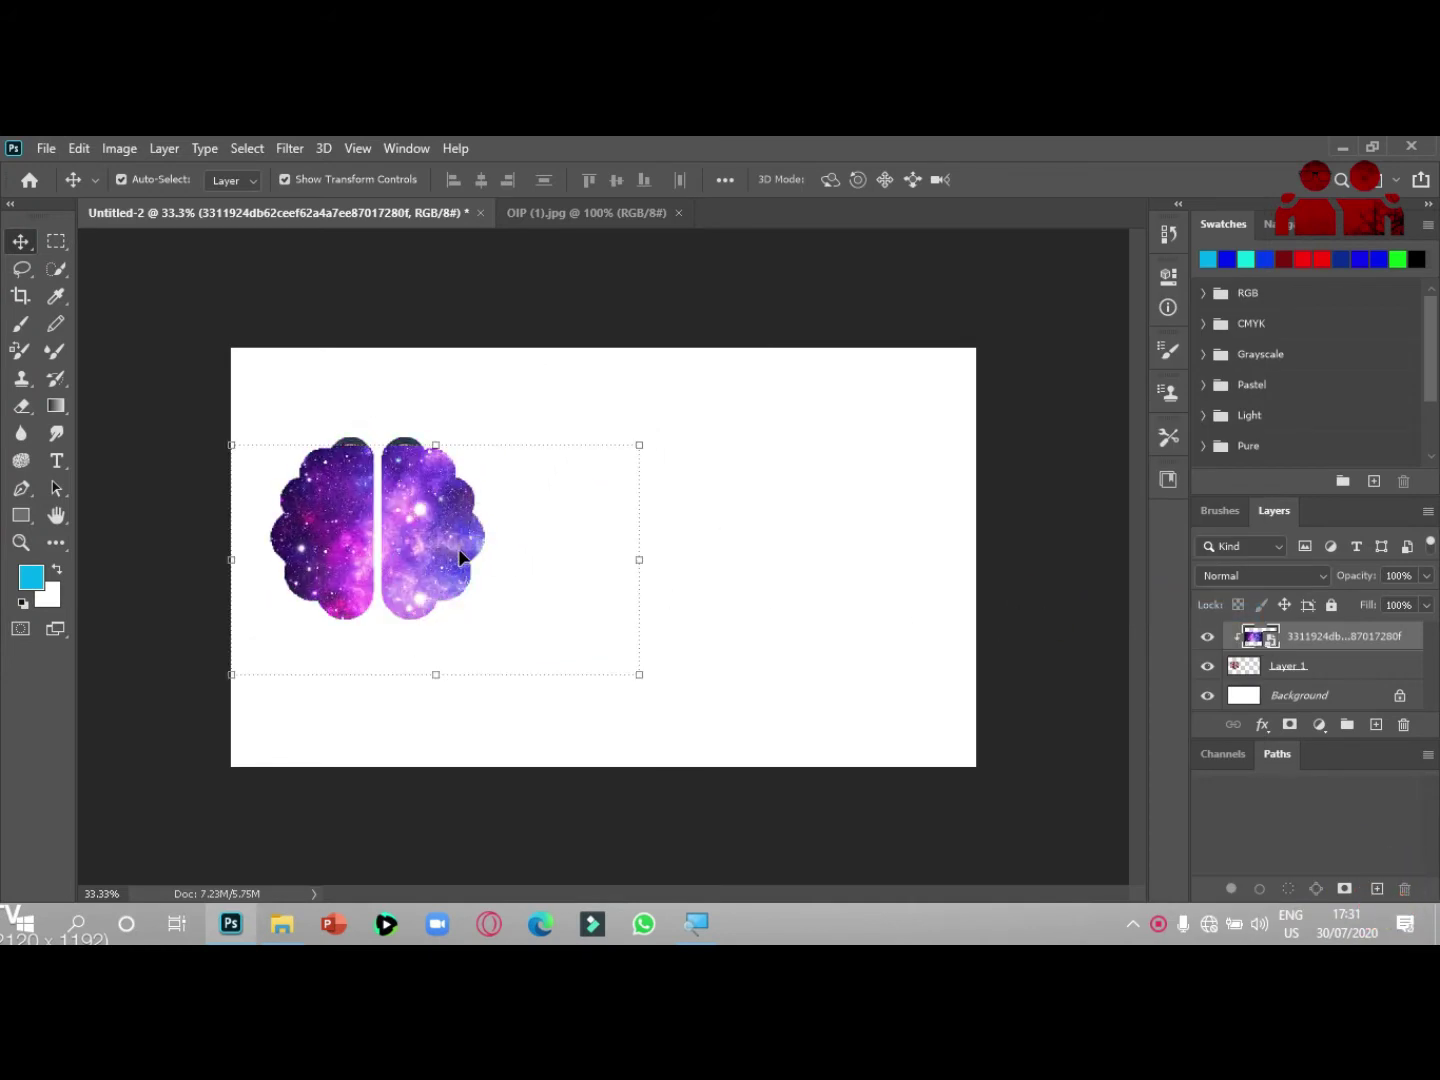
pyautogui.moveTo(447, 438); pyautogui.dragTo(536, 338)
pyautogui.moveTo(323, 537); pyautogui.dragTo(436, 520)
pyautogui.moveTo(301, 556); pyautogui.dragTo(232, 555)
pyautogui.click(1021, 179)
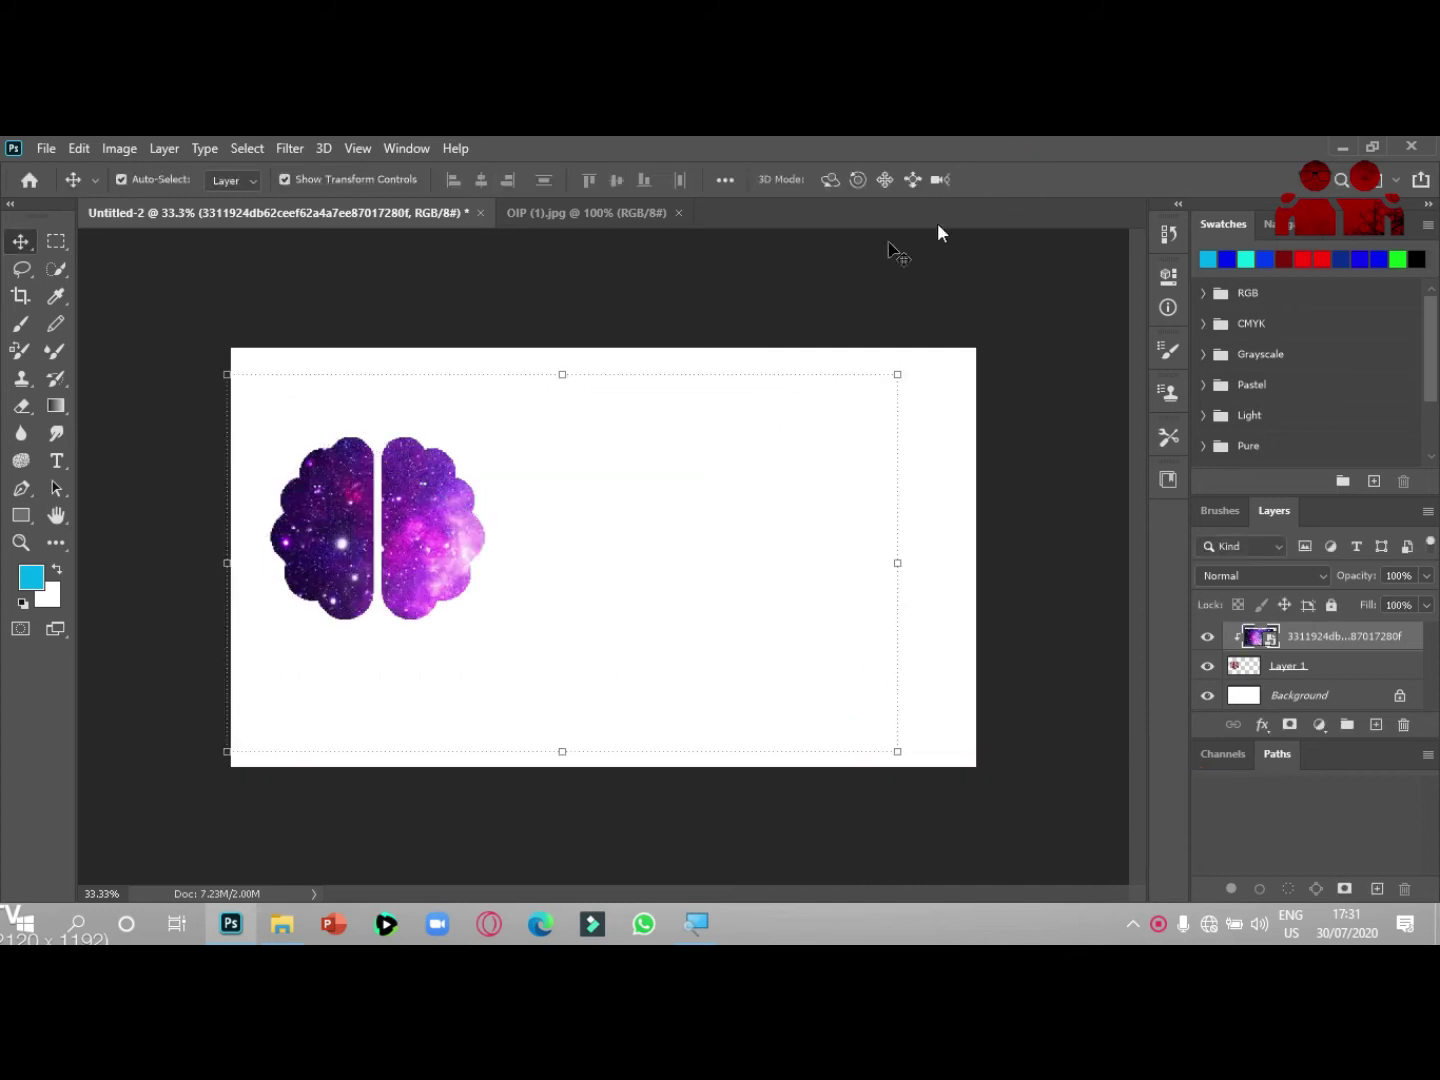
pyautogui.click(222, 287)
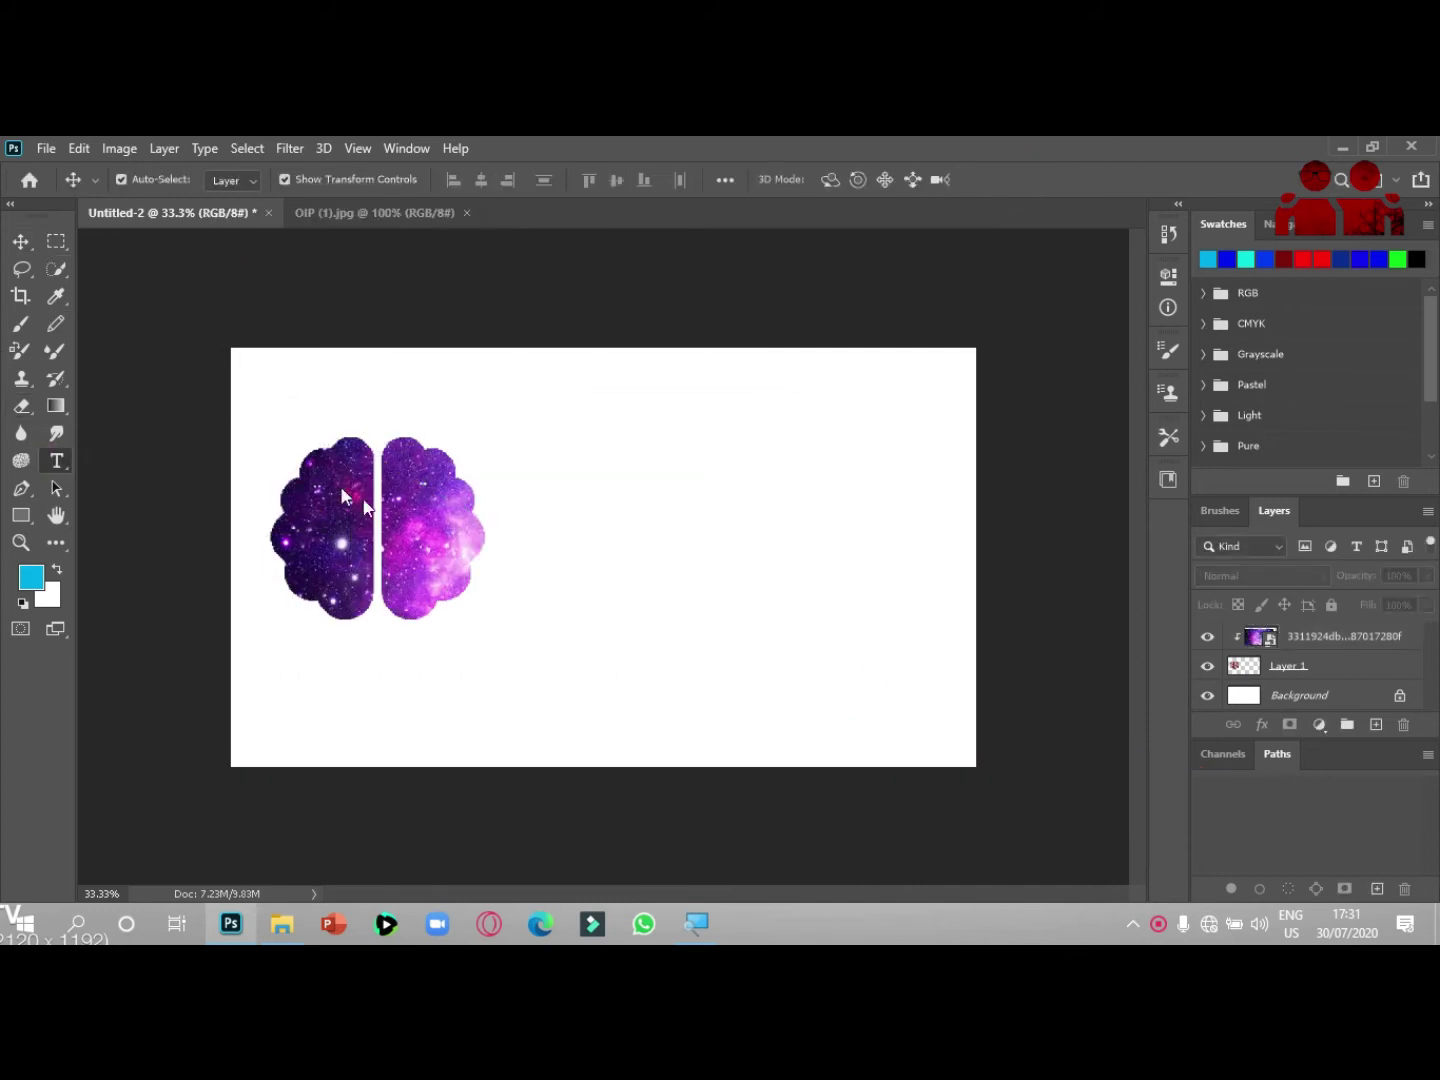
# Step: Add a paragraph text box beside the brain with the text "SEDUL BROS BRAIN TICK" in black
pyautogui.press('t')
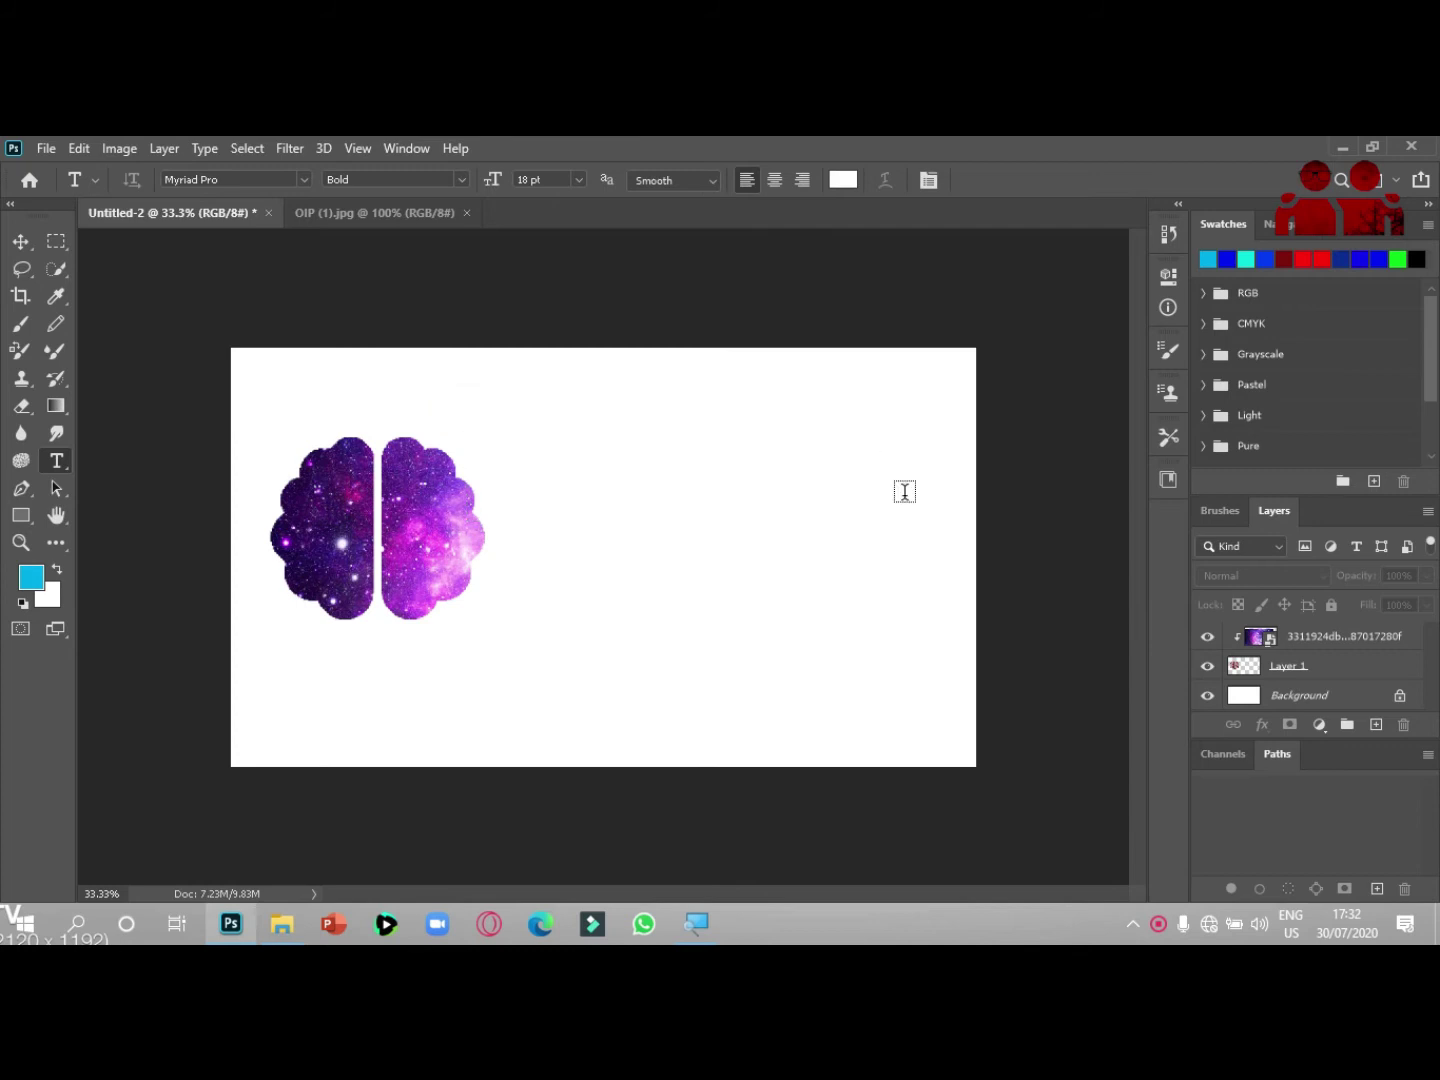
pyautogui.moveTo(904, 491); pyautogui.dragTo(467, 407)
pyautogui.click(842, 179)
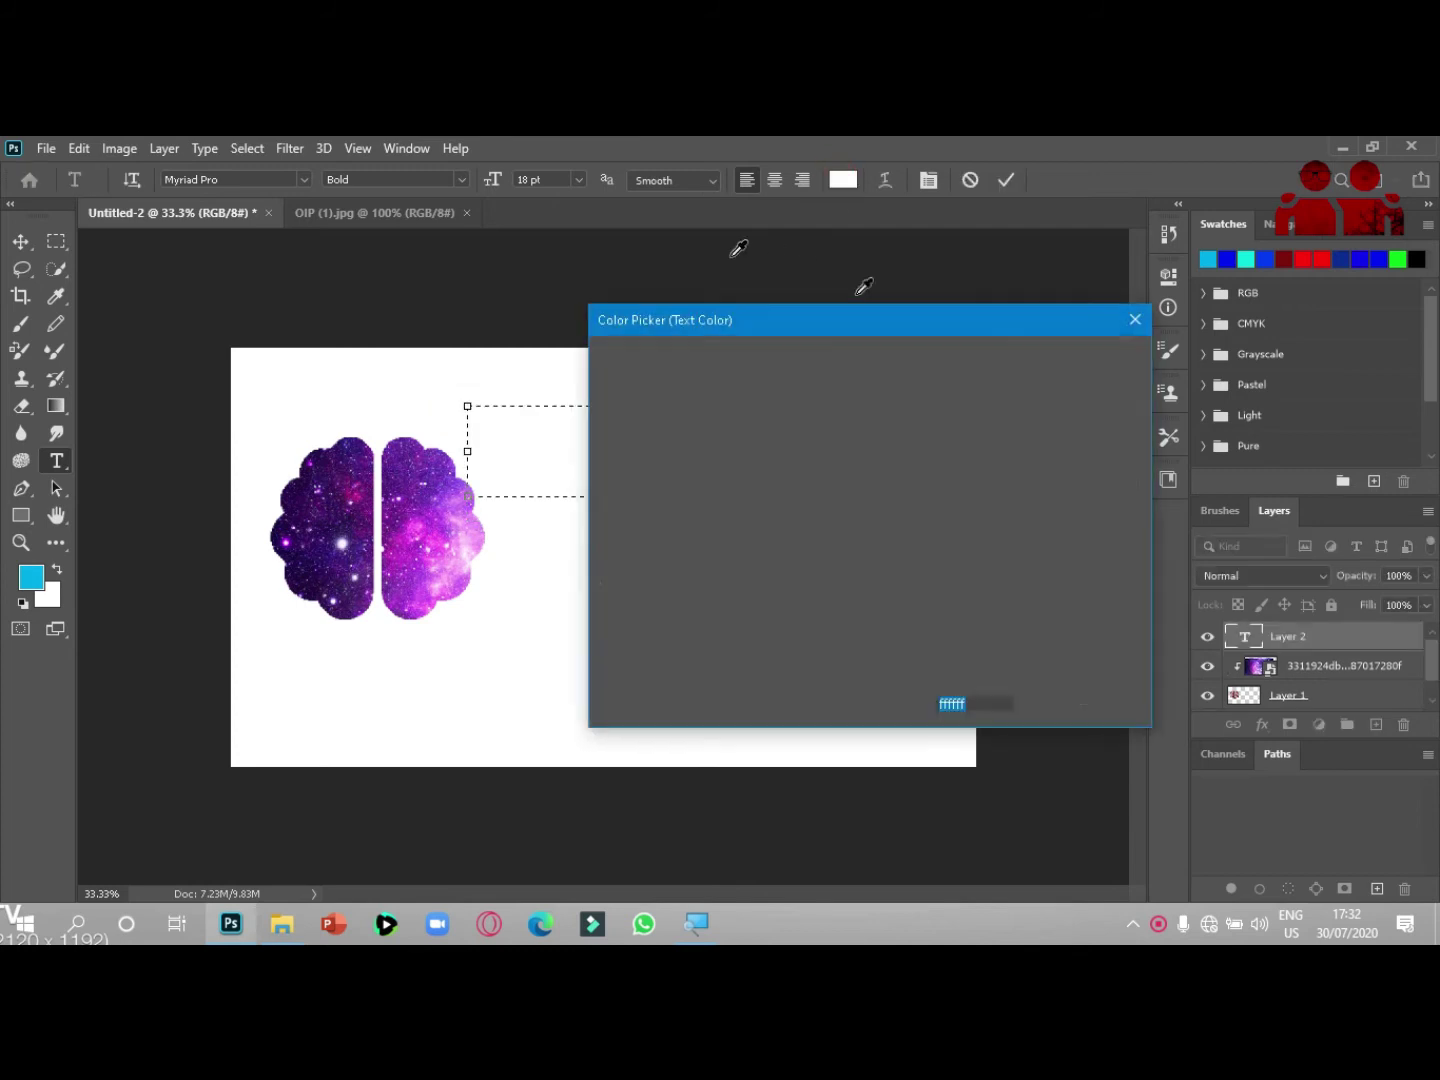
pyautogui.click(608, 372)
pyautogui.click(1079, 360)
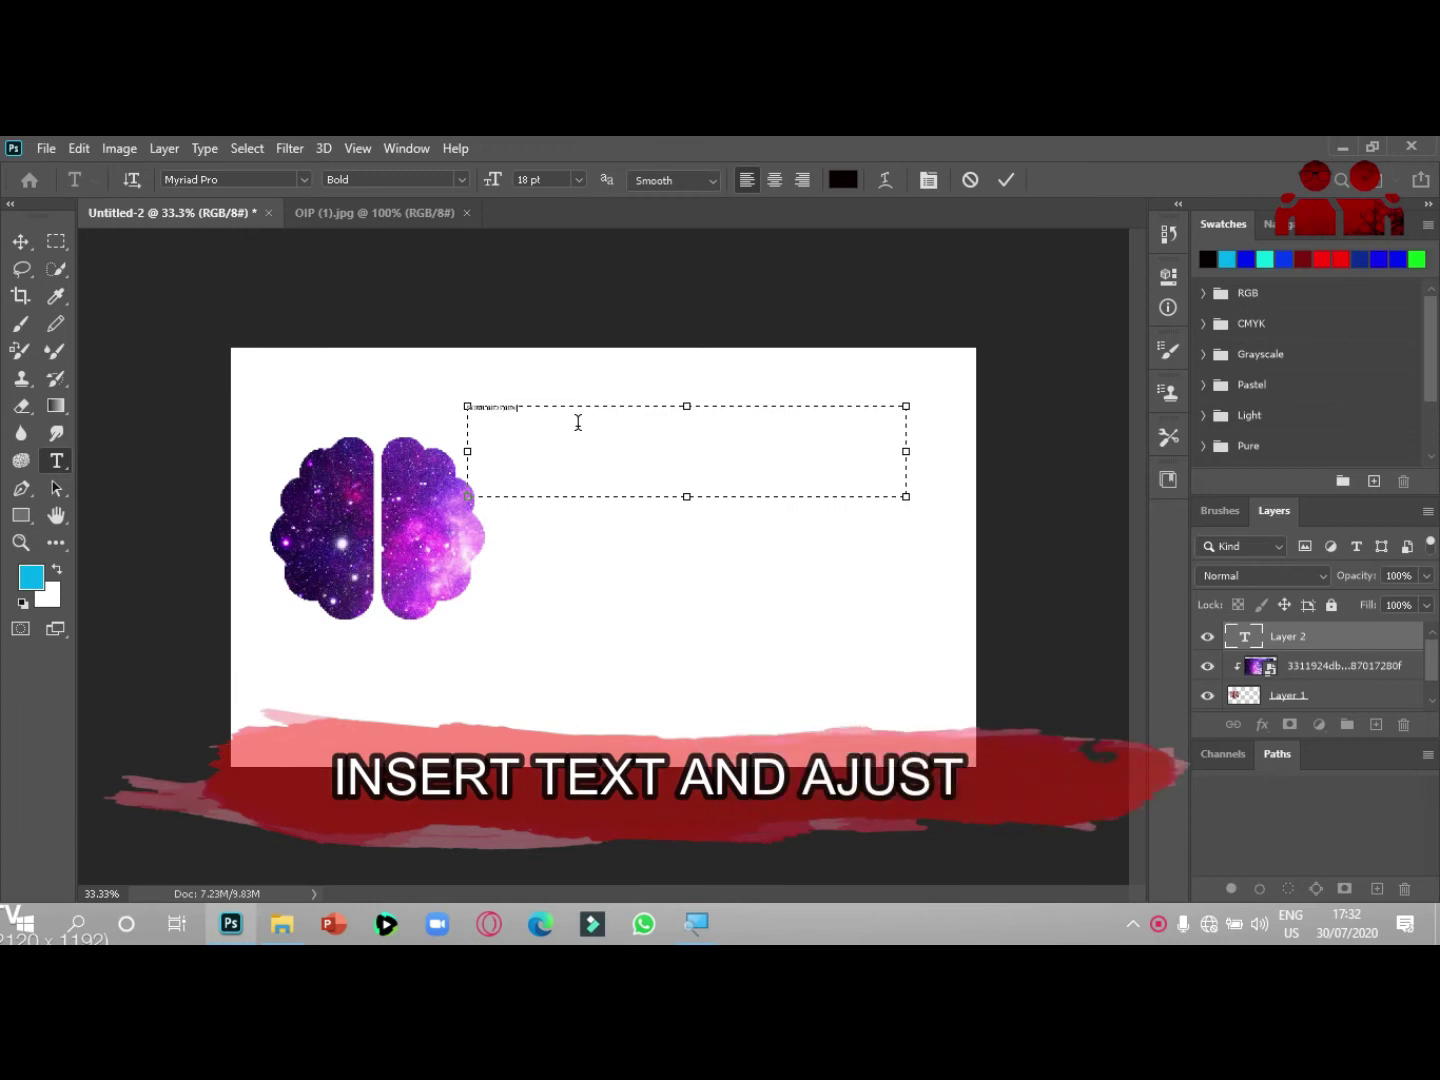
# Step: Set the title text to 72 pt, shrink its text box around it, and move it to the middle right of the brain
pyautogui.hotkey('ctrl', 'a')
pyautogui.click(579, 179)
pyautogui.click(545, 453)
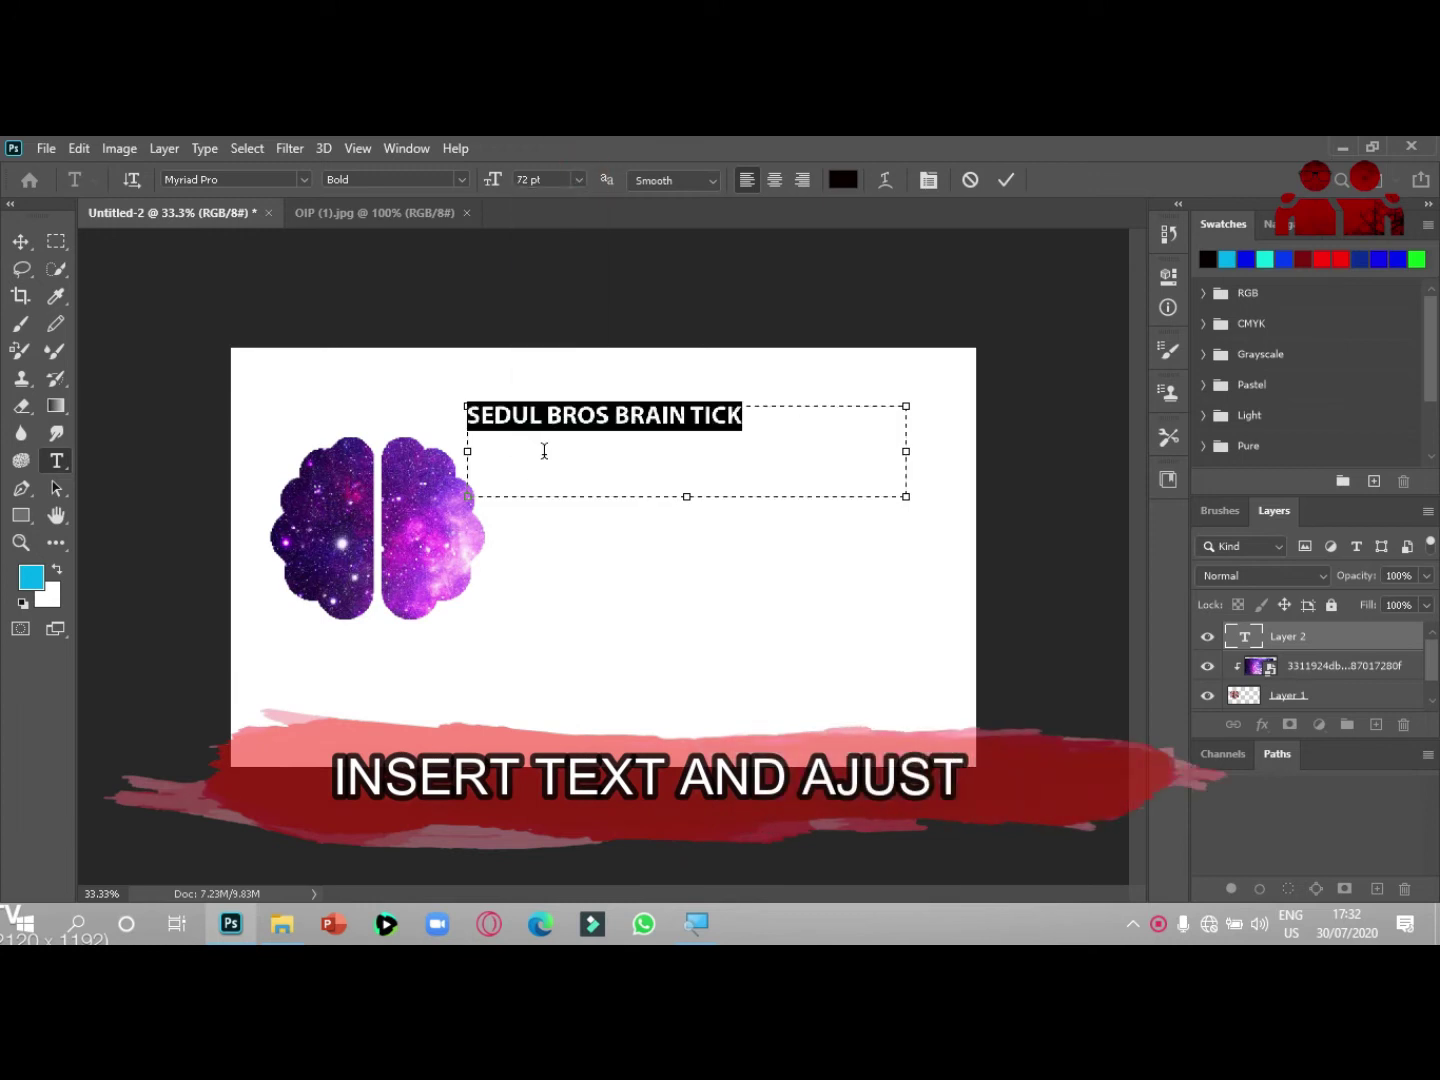
pyautogui.moveTo(977, 515); pyautogui.dragTo(801, 429)
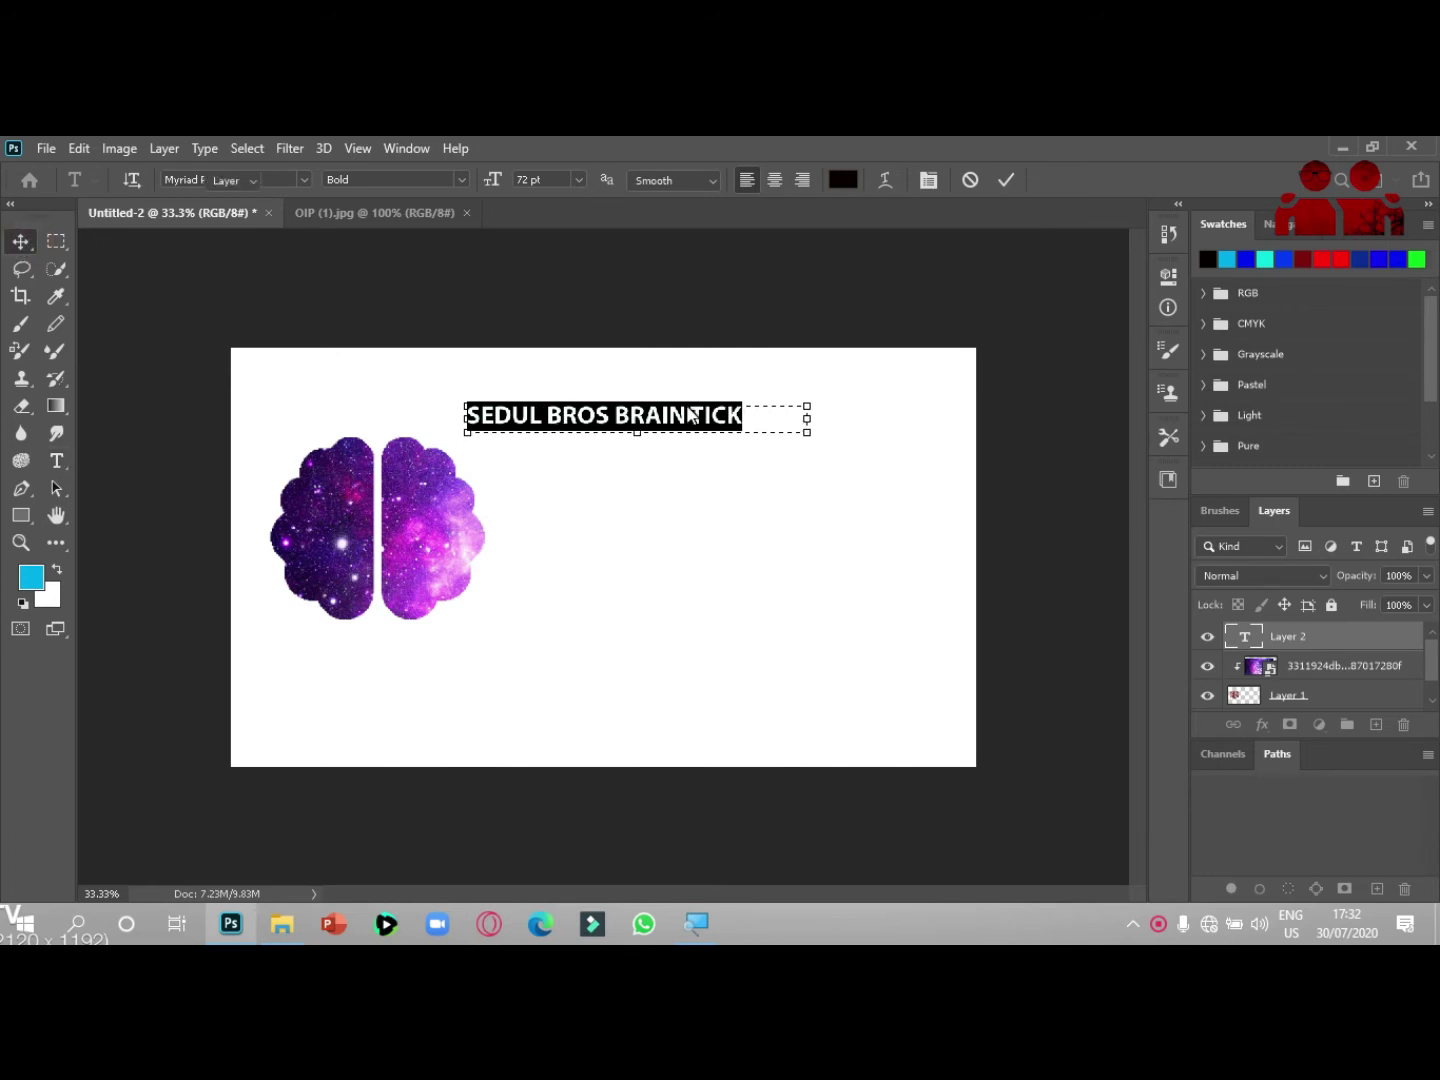
pyautogui.click(20, 240)
pyautogui.moveTo(598, 415); pyautogui.dragTo(631, 491)
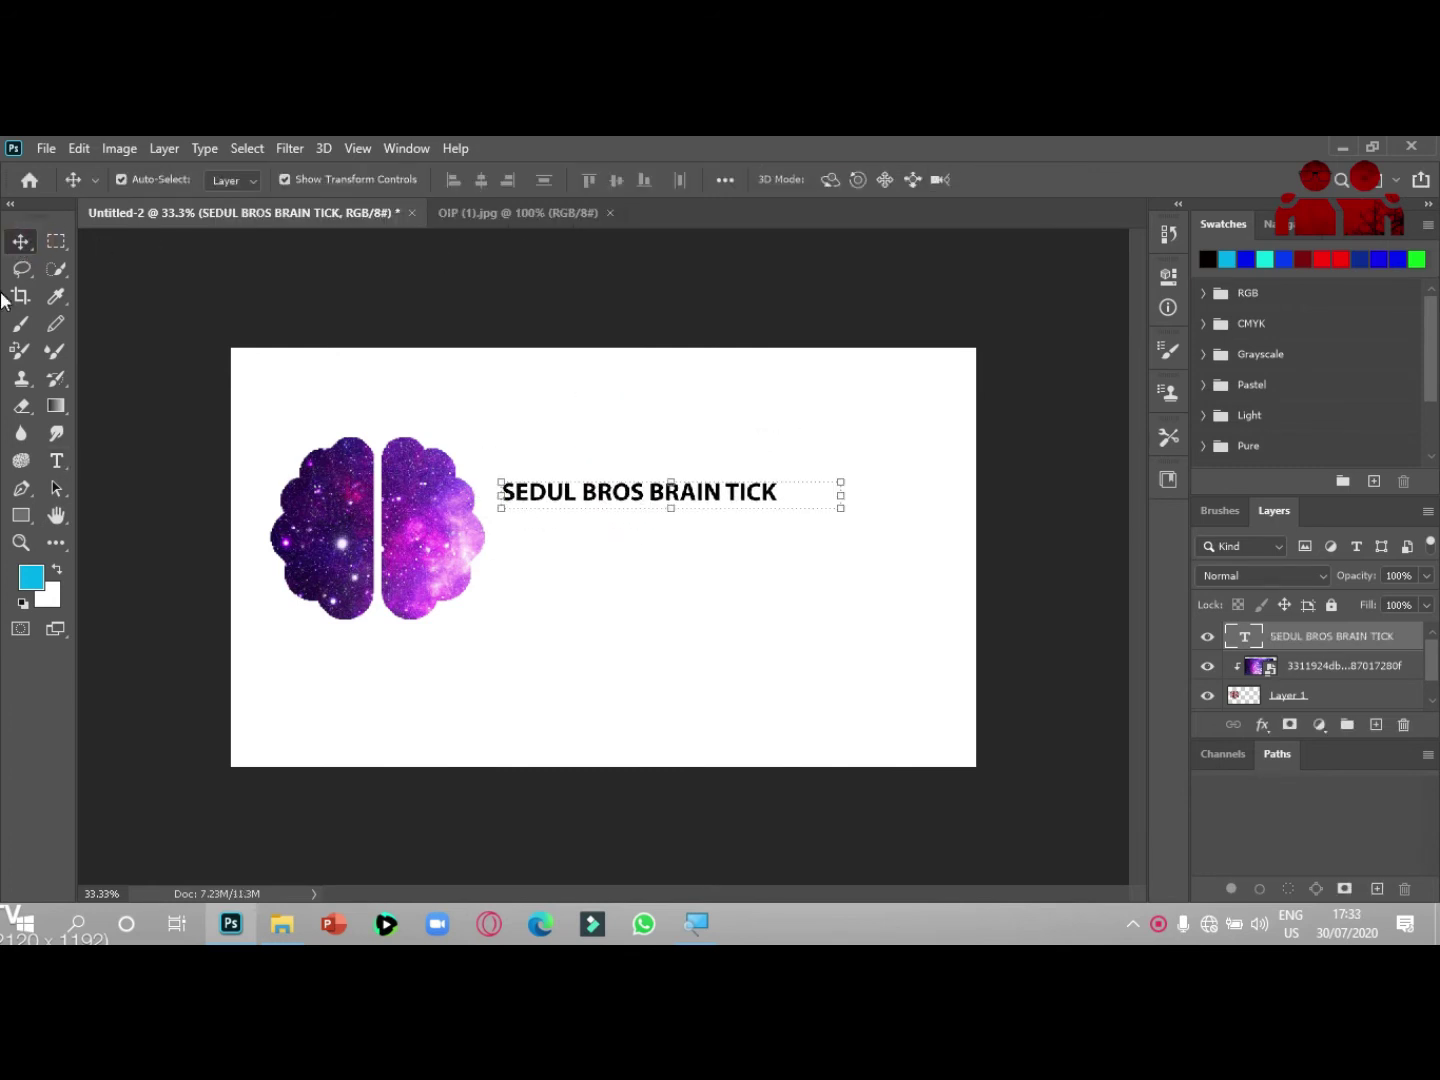
# Step: Add a second text line reading "ON YOUTUBE NOW" and place it below the title
pyautogui.click(58, 462)
pyautogui.moveTo(537, 525); pyautogui.dragTo(810, 546)
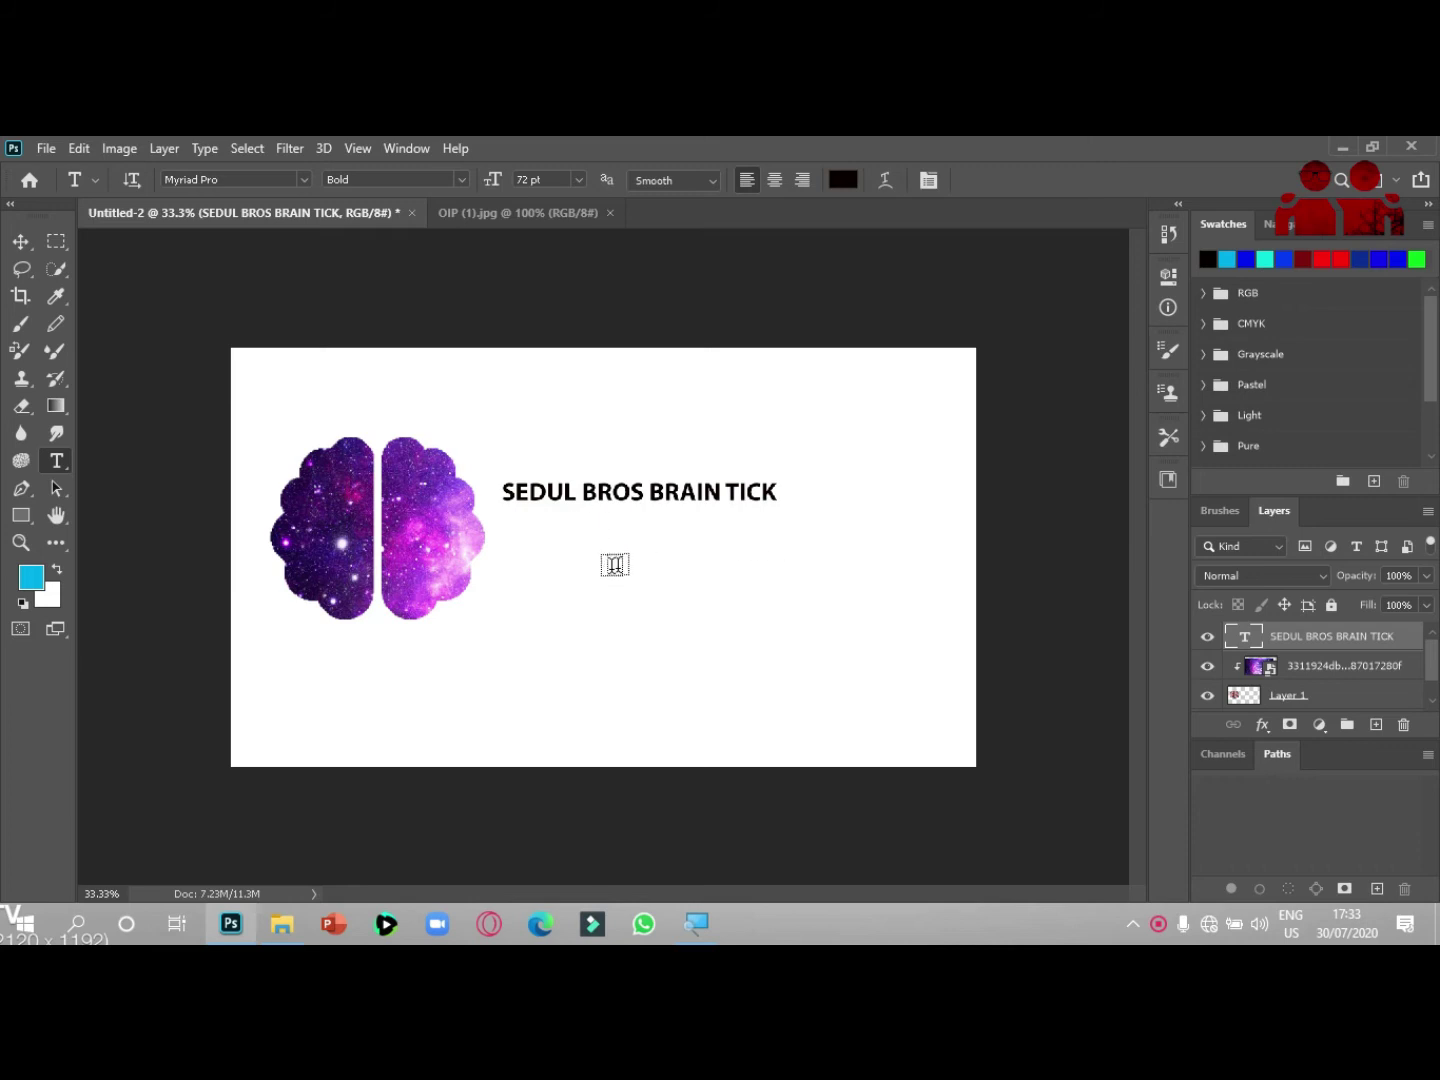
pyautogui.write('N YOUTUBE NOW')
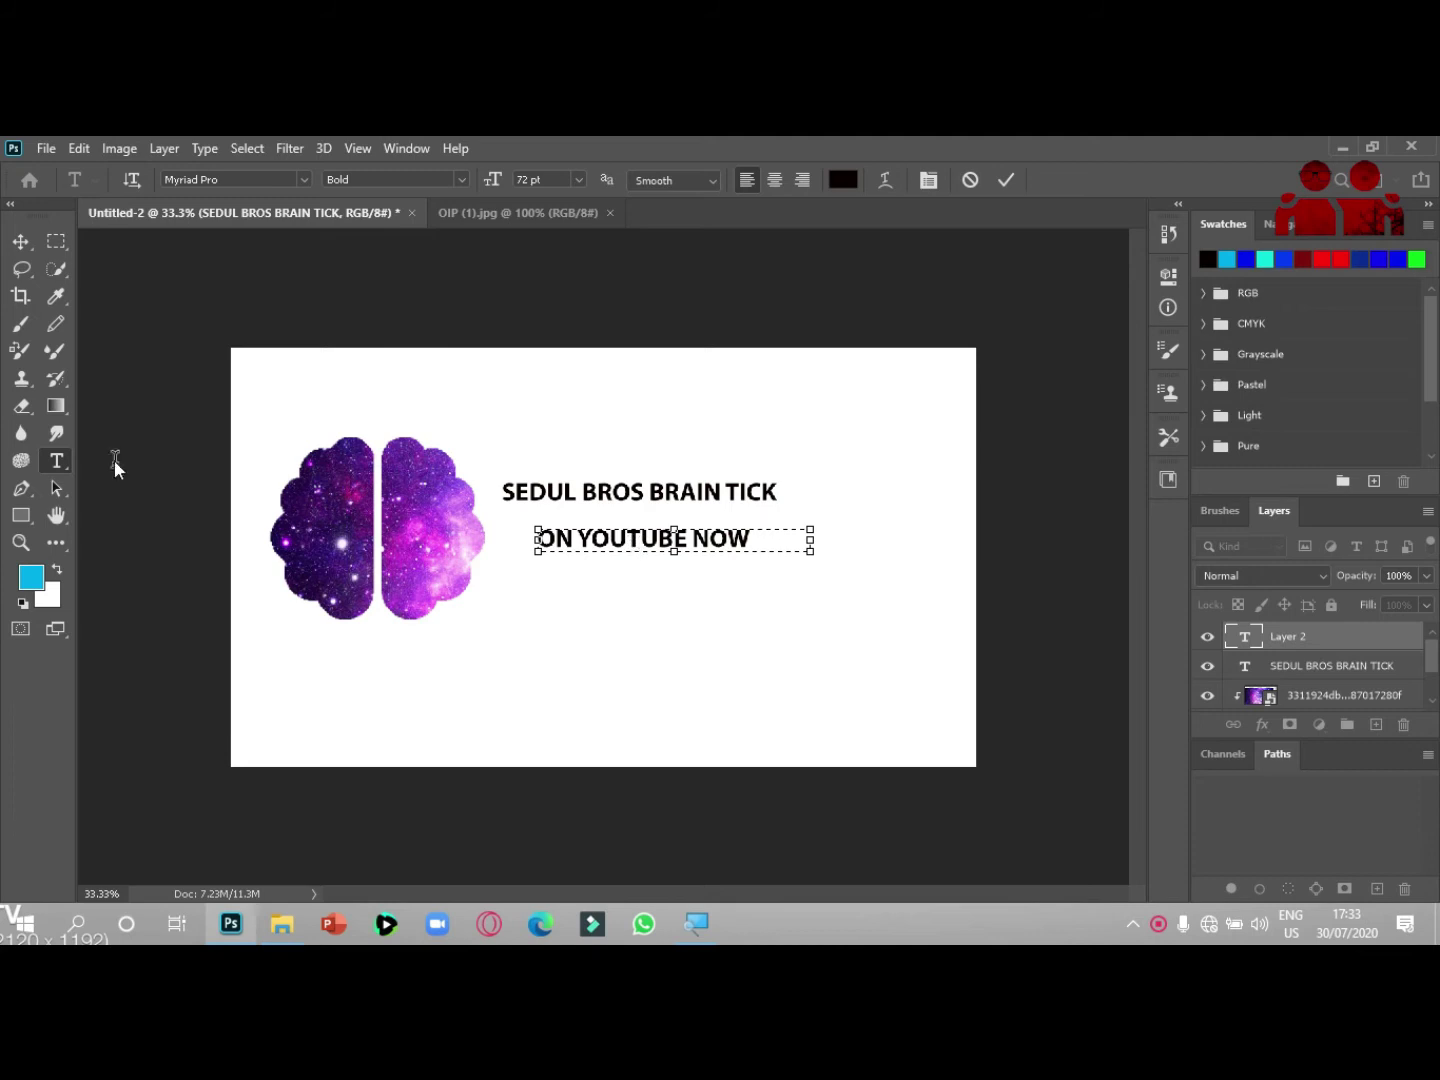
pyautogui.press('Escape')
pyautogui.press('v')
pyautogui.moveTo(580, 554); pyautogui.dragTo(532, 599)
# Step: Change the font of the "SEDUL BROS BRAIN TICK" title to Komika Axis Regular
pyautogui.click(558, 497)
pyautogui.doubleClick(558, 498)
pyautogui.click(580, 179)
pyautogui.click(456, 180)
pyautogui.click(303, 181)
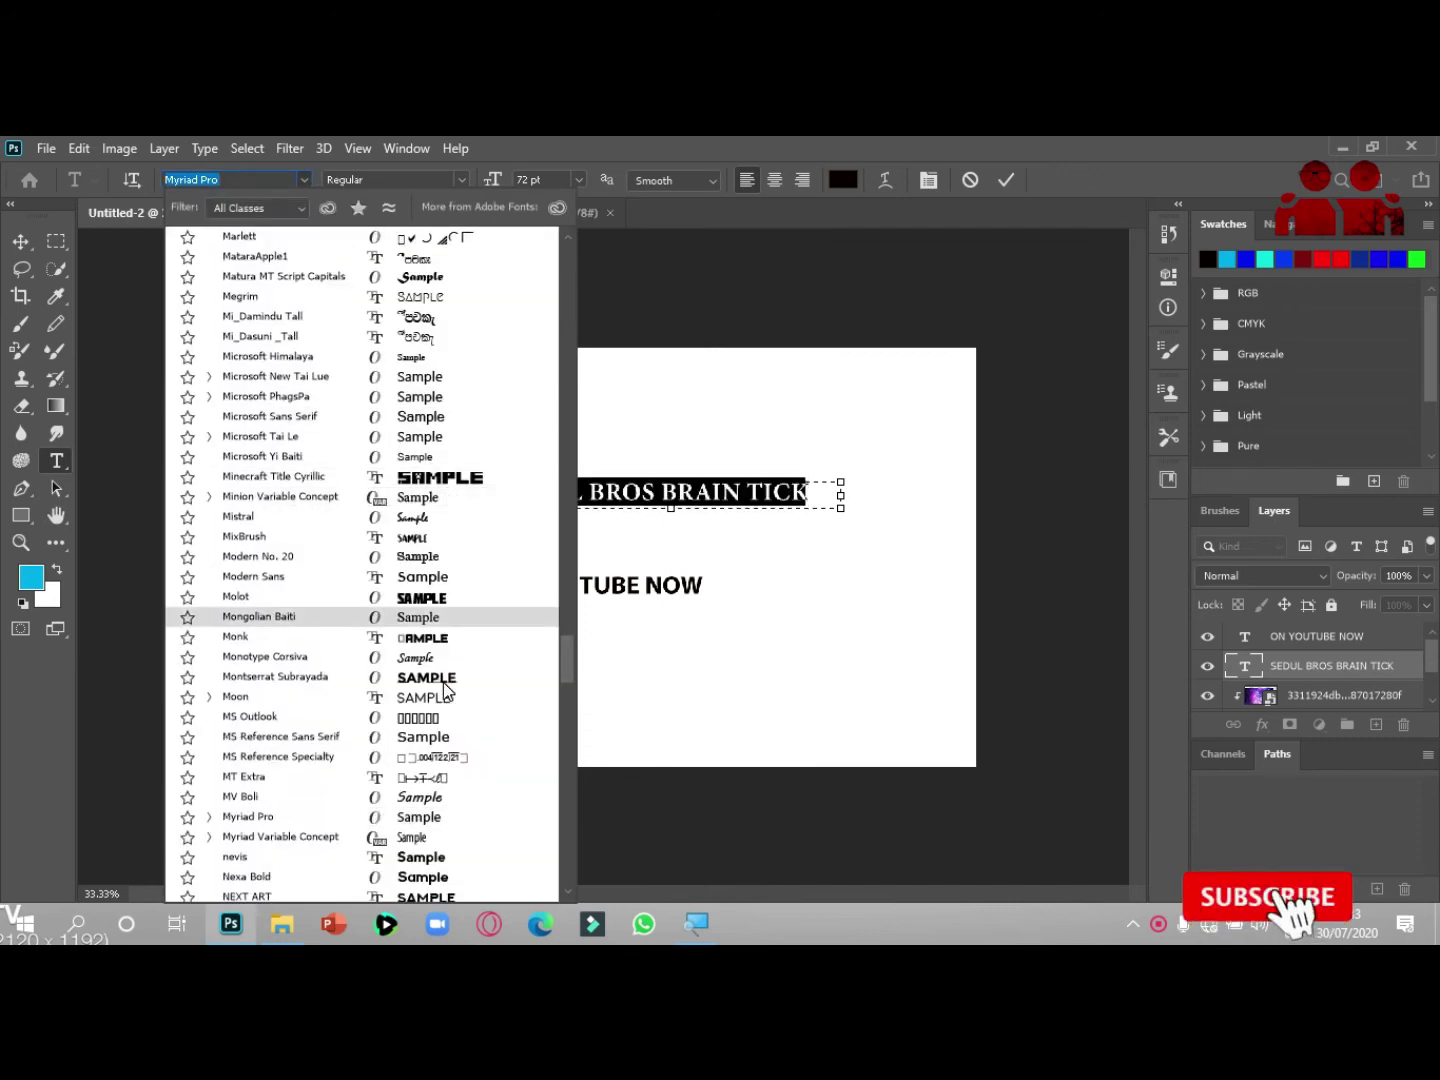
pyautogui.scroll(10, 564, 640)
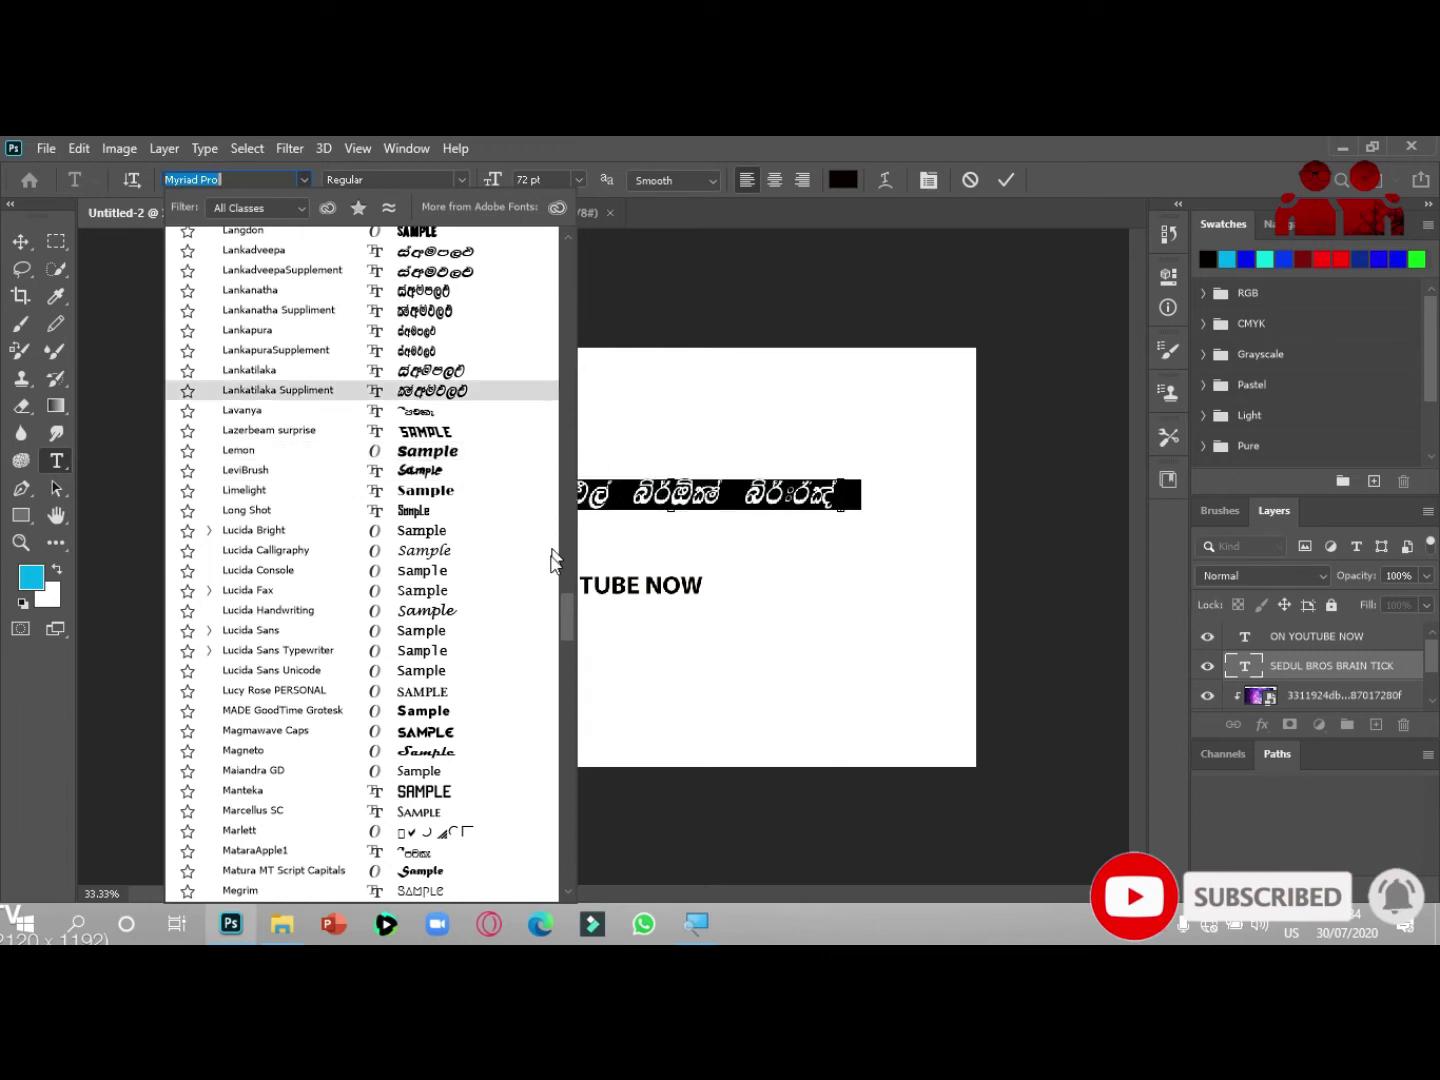
pyautogui.scroll(8, 567, 578)
pyautogui.scroll(2, 567, 579)
pyautogui.click(499, 644)
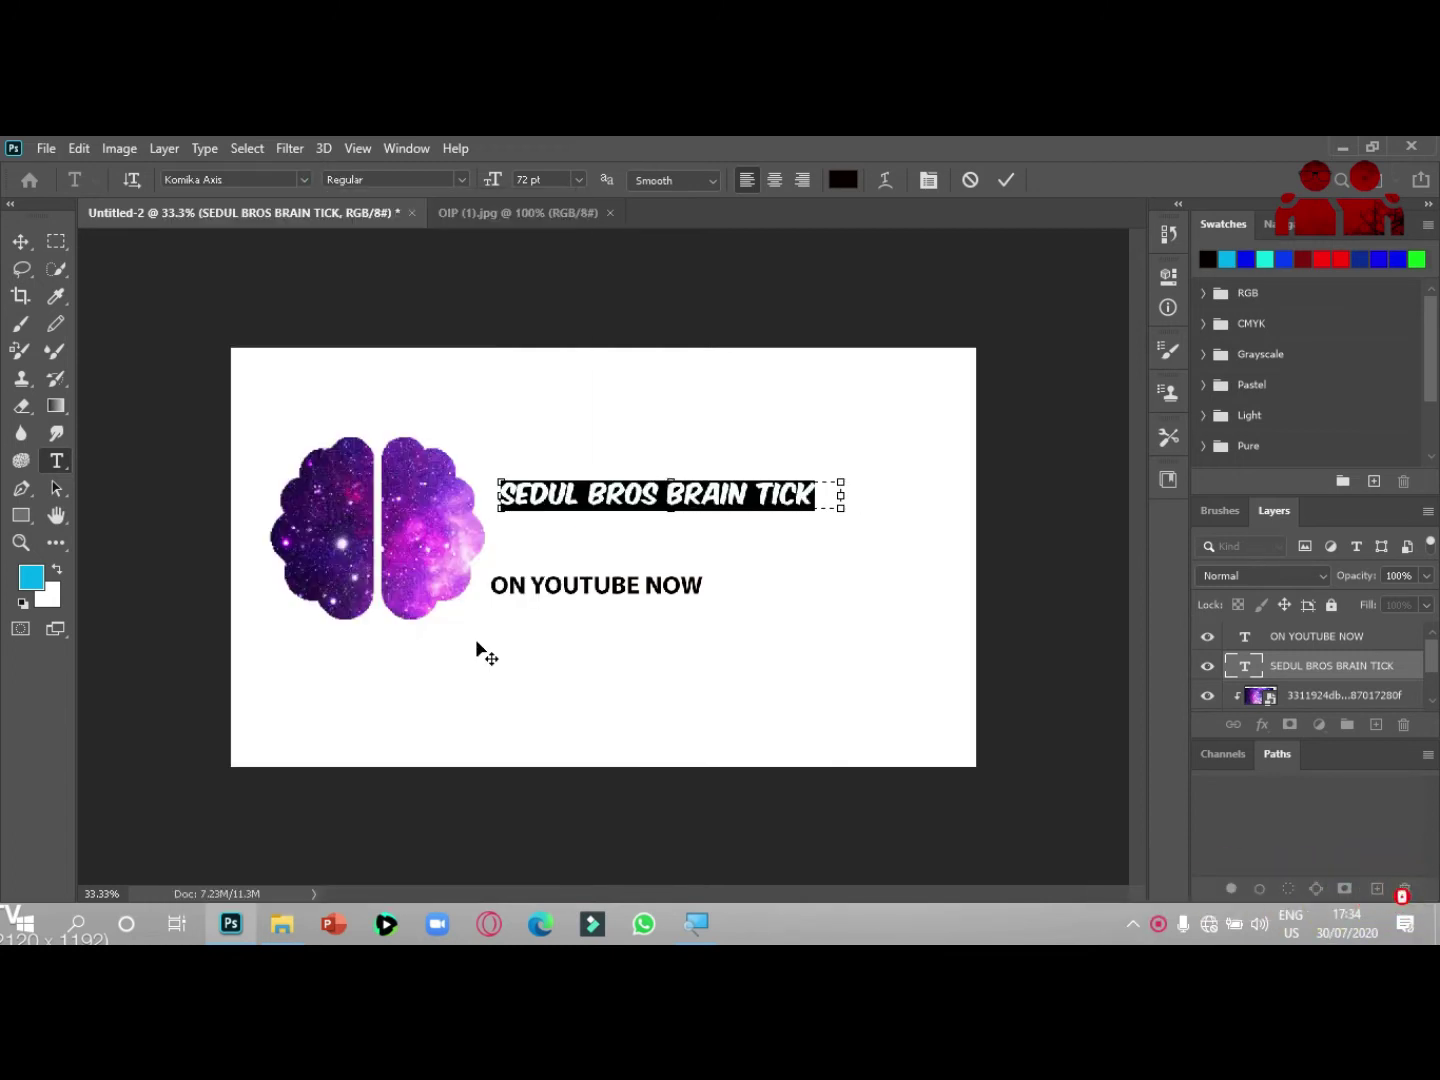
# Step: Enlarge the title's text box, then align the title beside the brain with "ON YOUTUBE NOW" directly beneath it
pyautogui.moveTo(502, 480); pyautogui.dragTo(438, 443)
pyautogui.hotkey('ctrl', 'Return')
pyautogui.press('v')
pyautogui.moveTo(590, 472); pyautogui.dragTo(667, 500)
pyautogui.click(644, 470)
pyautogui.moveTo(666, 592); pyautogui.dragTo(669, 543)
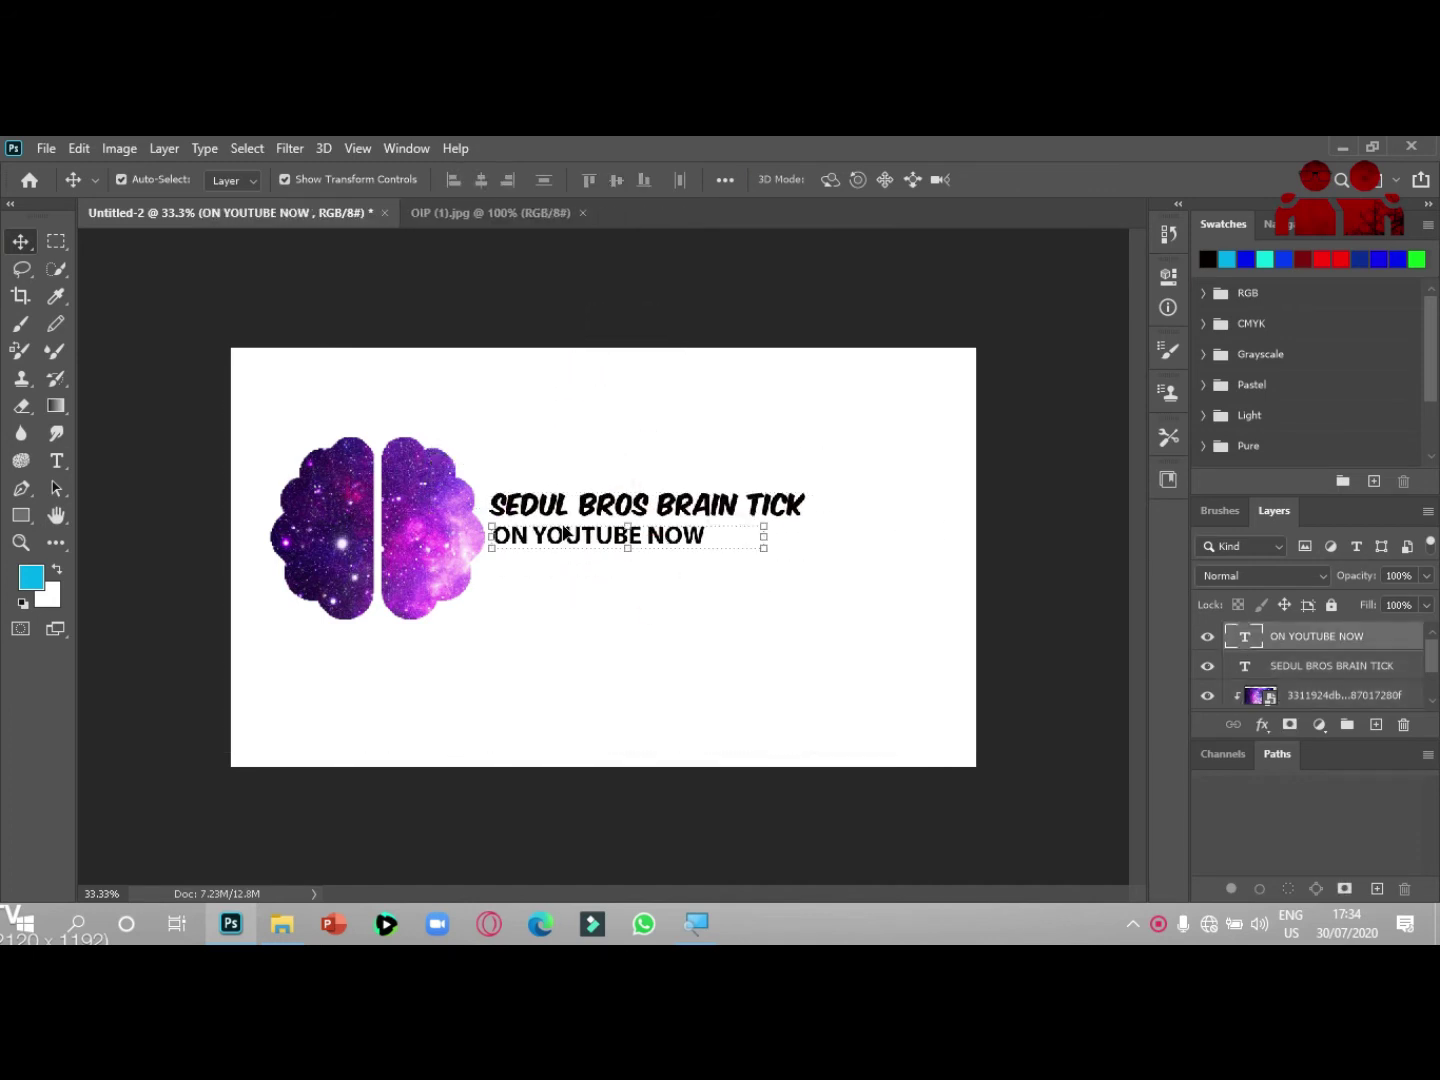
pyautogui.click(174, 528)
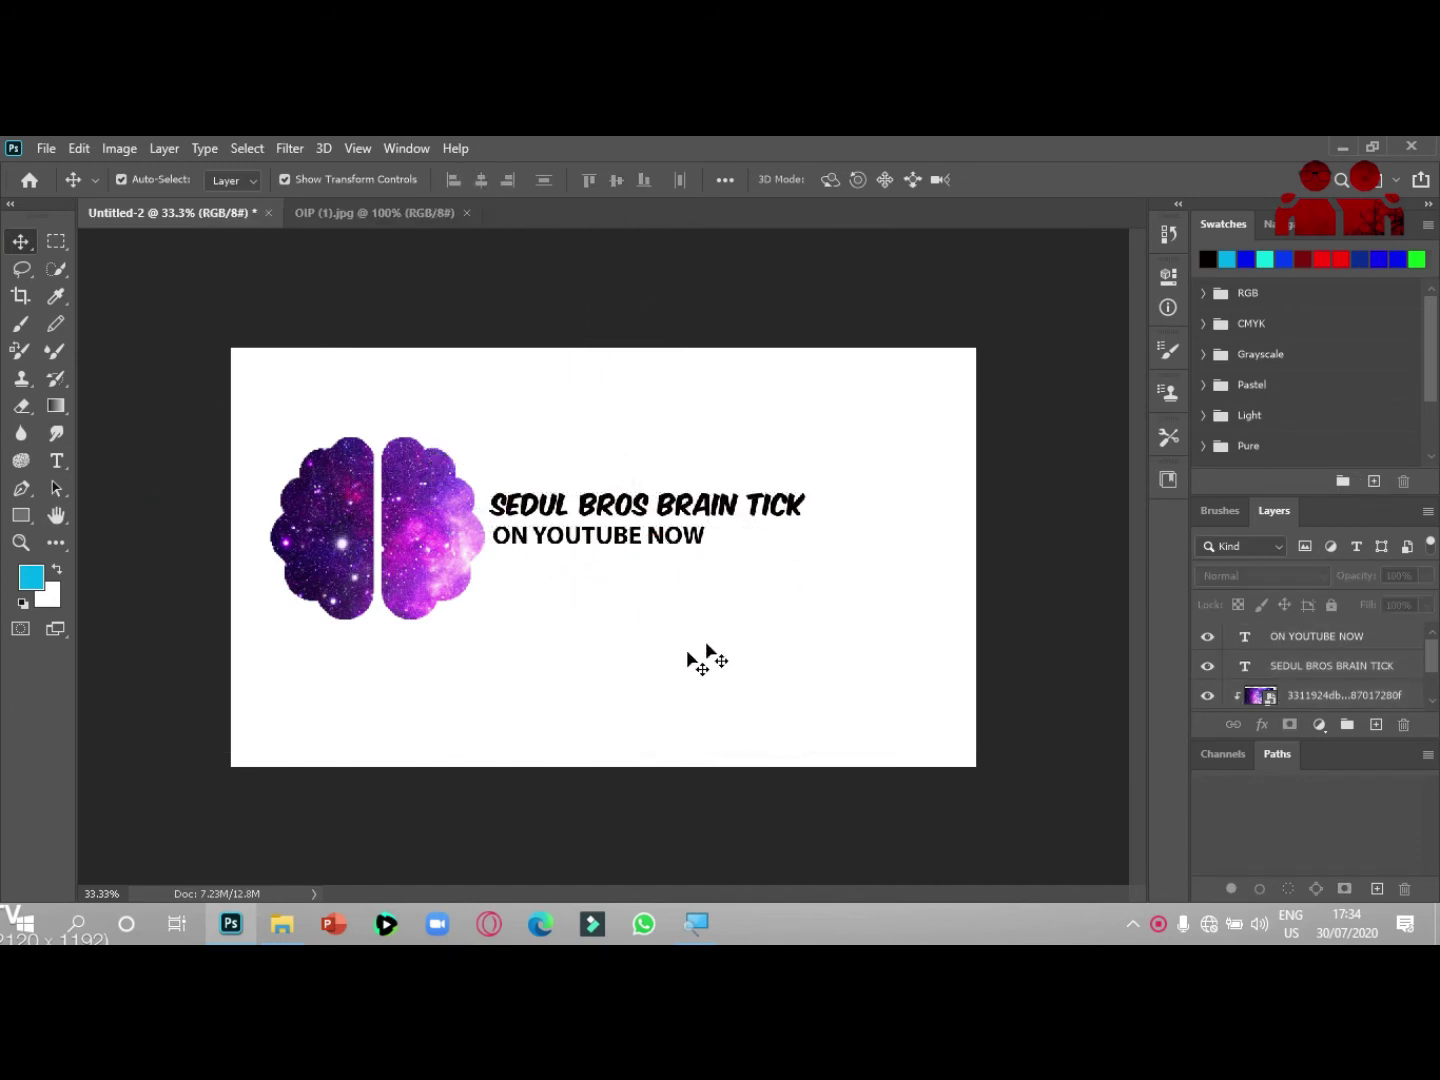
# Step: Place the red image 949e86d11b8b21a79a11fd1781a0573e.jpg from Downloads, scaled to about 423% so it covers both text lines
pyautogui.click(285, 936)
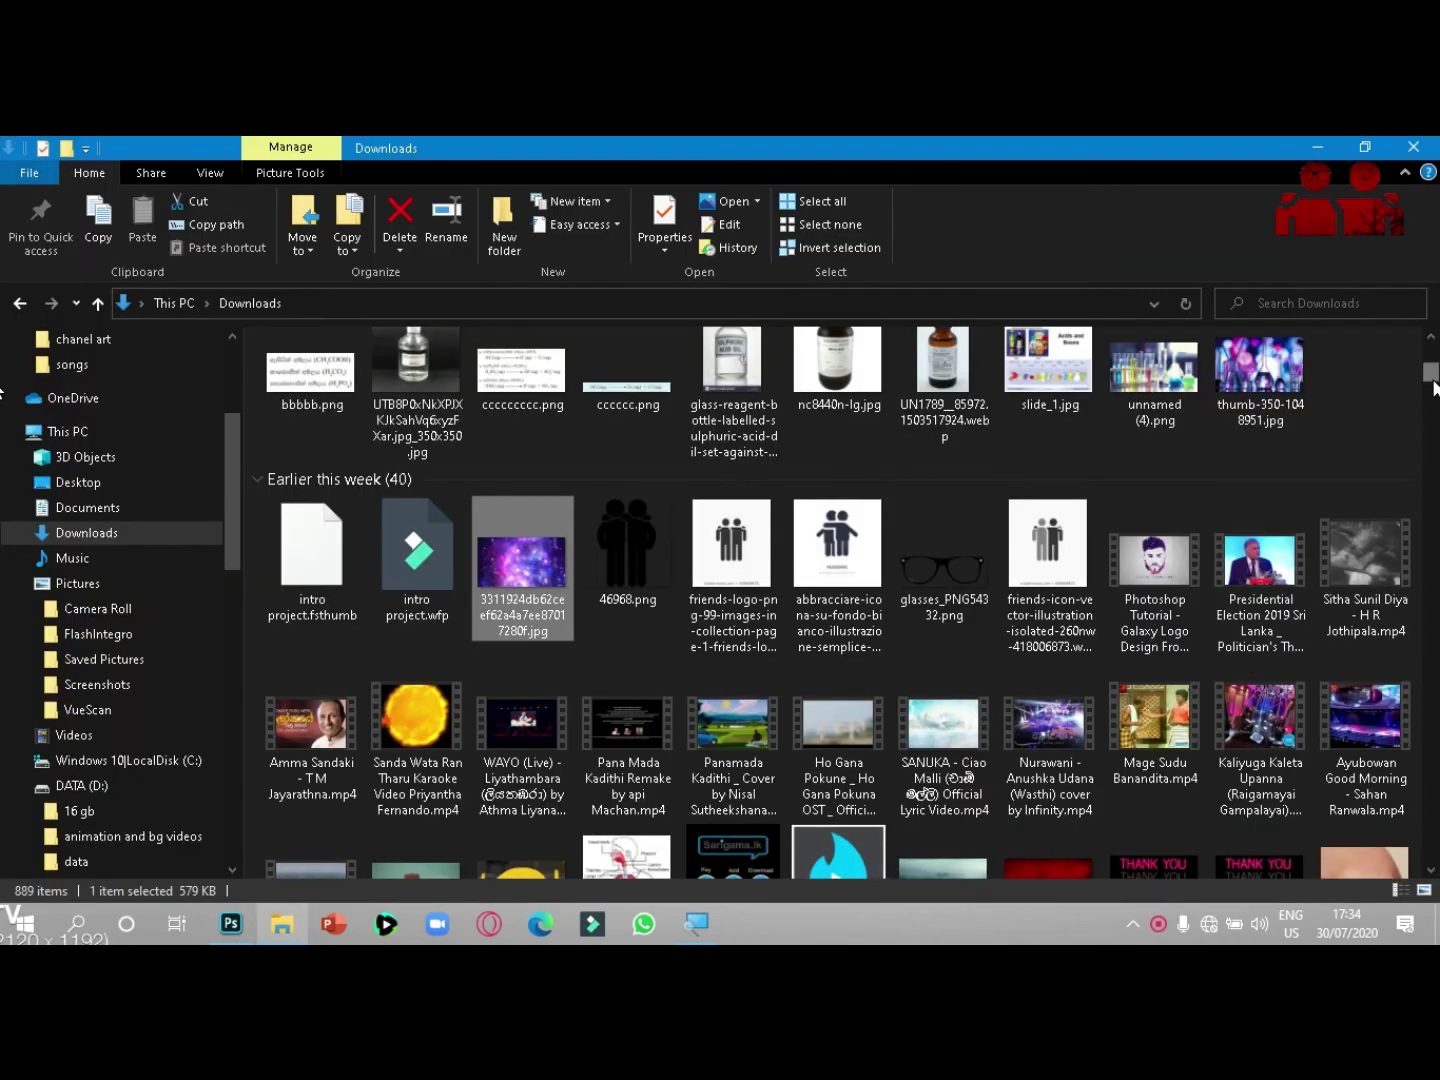
pyautogui.scroll(-3, 1434, 388)
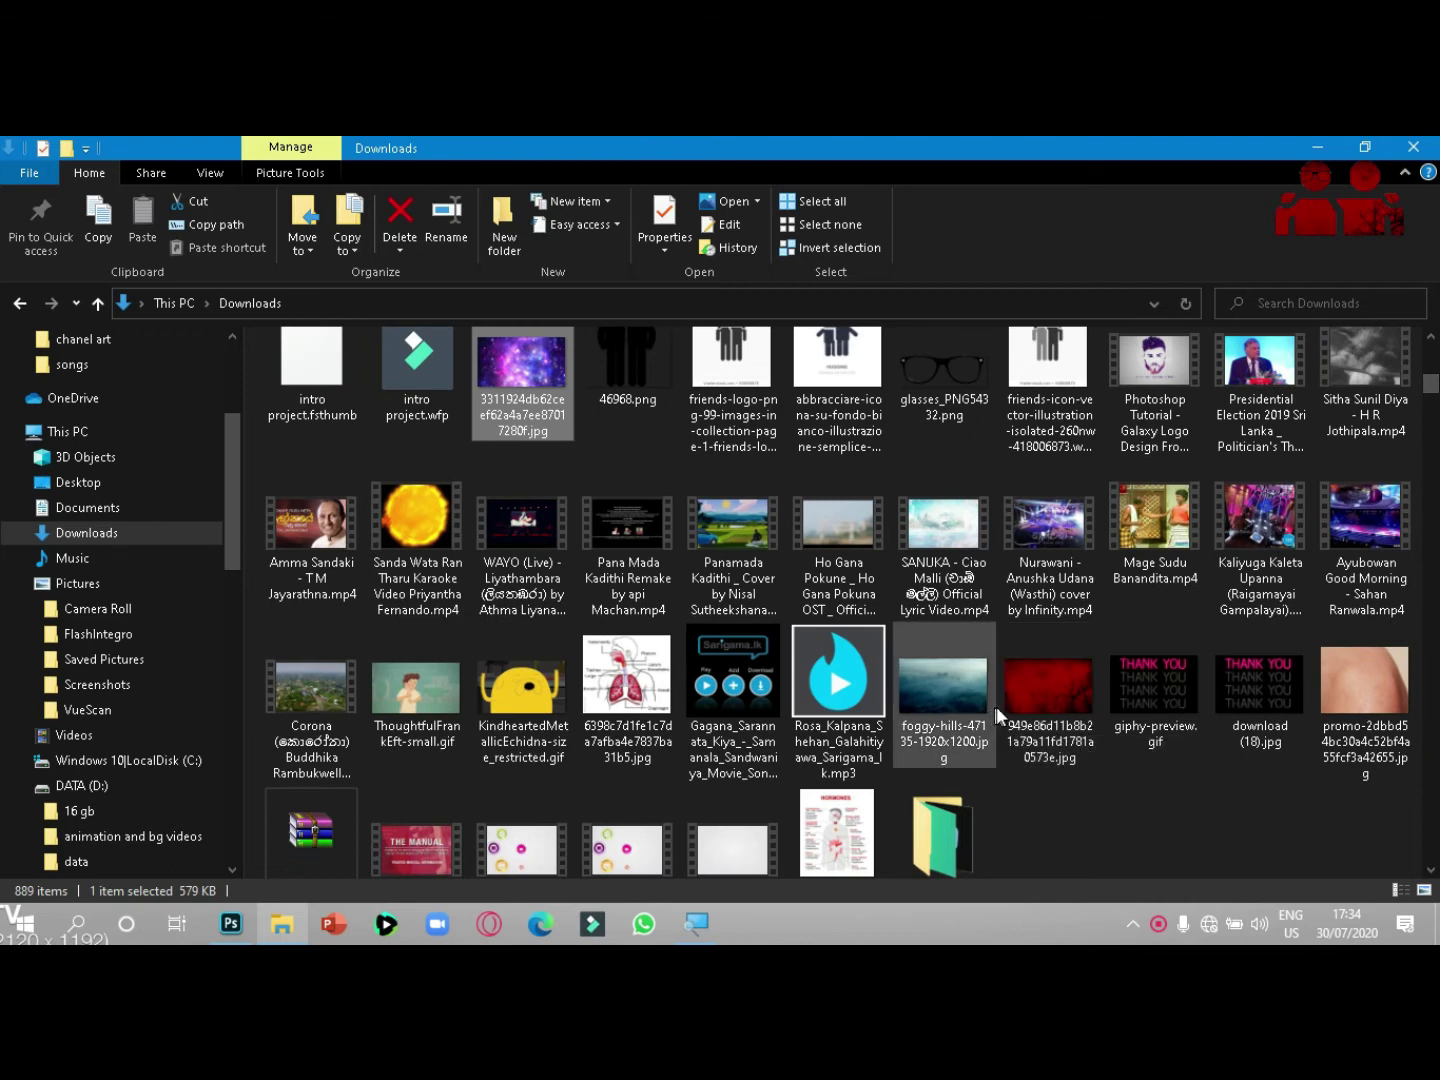
pyautogui.click(1040, 714)
pyautogui.moveTo(1050, 690); pyautogui.dragTo(663, 517)
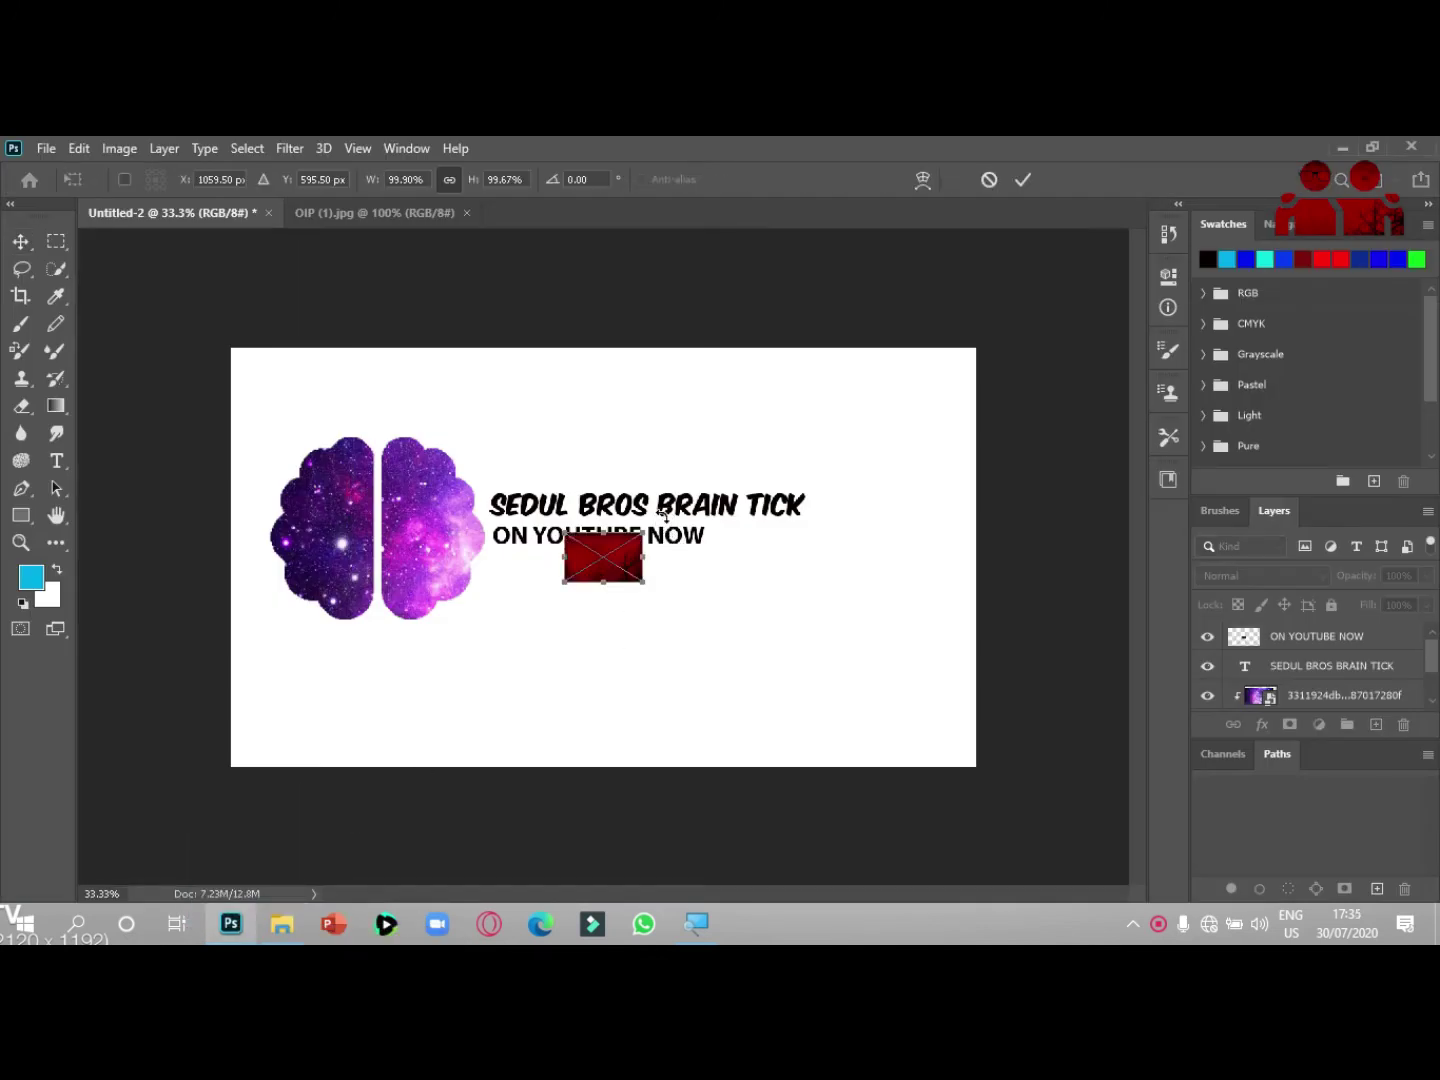
pyautogui.moveTo(640, 584); pyautogui.dragTo(860, 612)
pyautogui.moveTo(728, 620); pyautogui.dragTo(652, 545)
pyautogui.moveTo(769, 541); pyautogui.dragTo(821, 540)
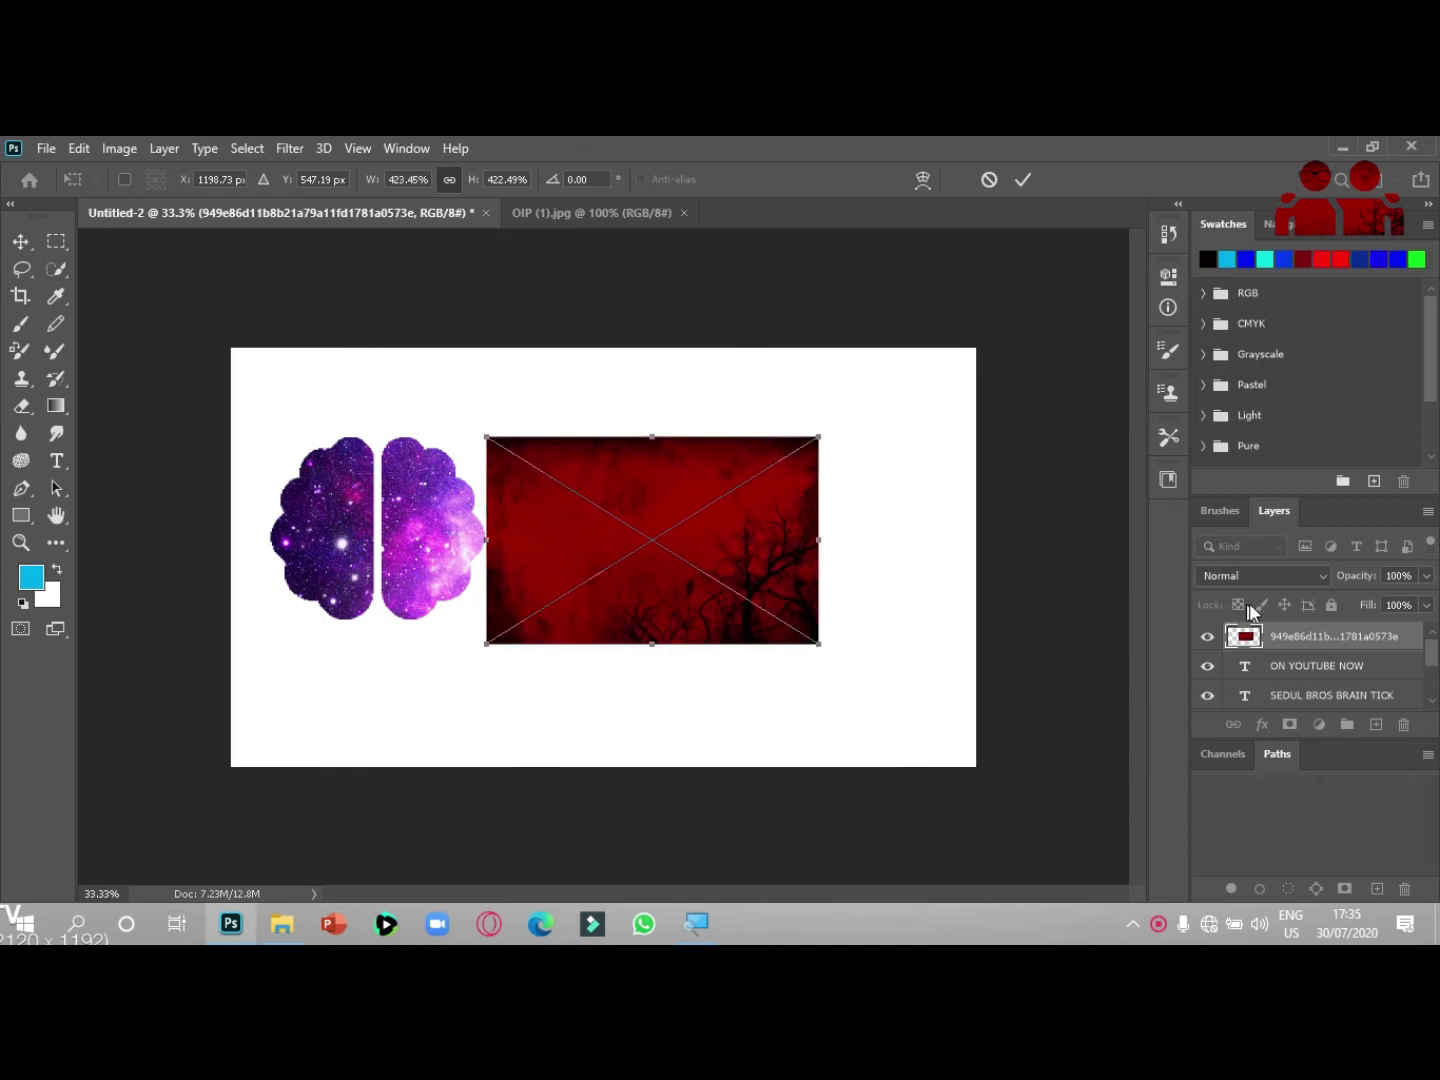
pyautogui.press('Return')
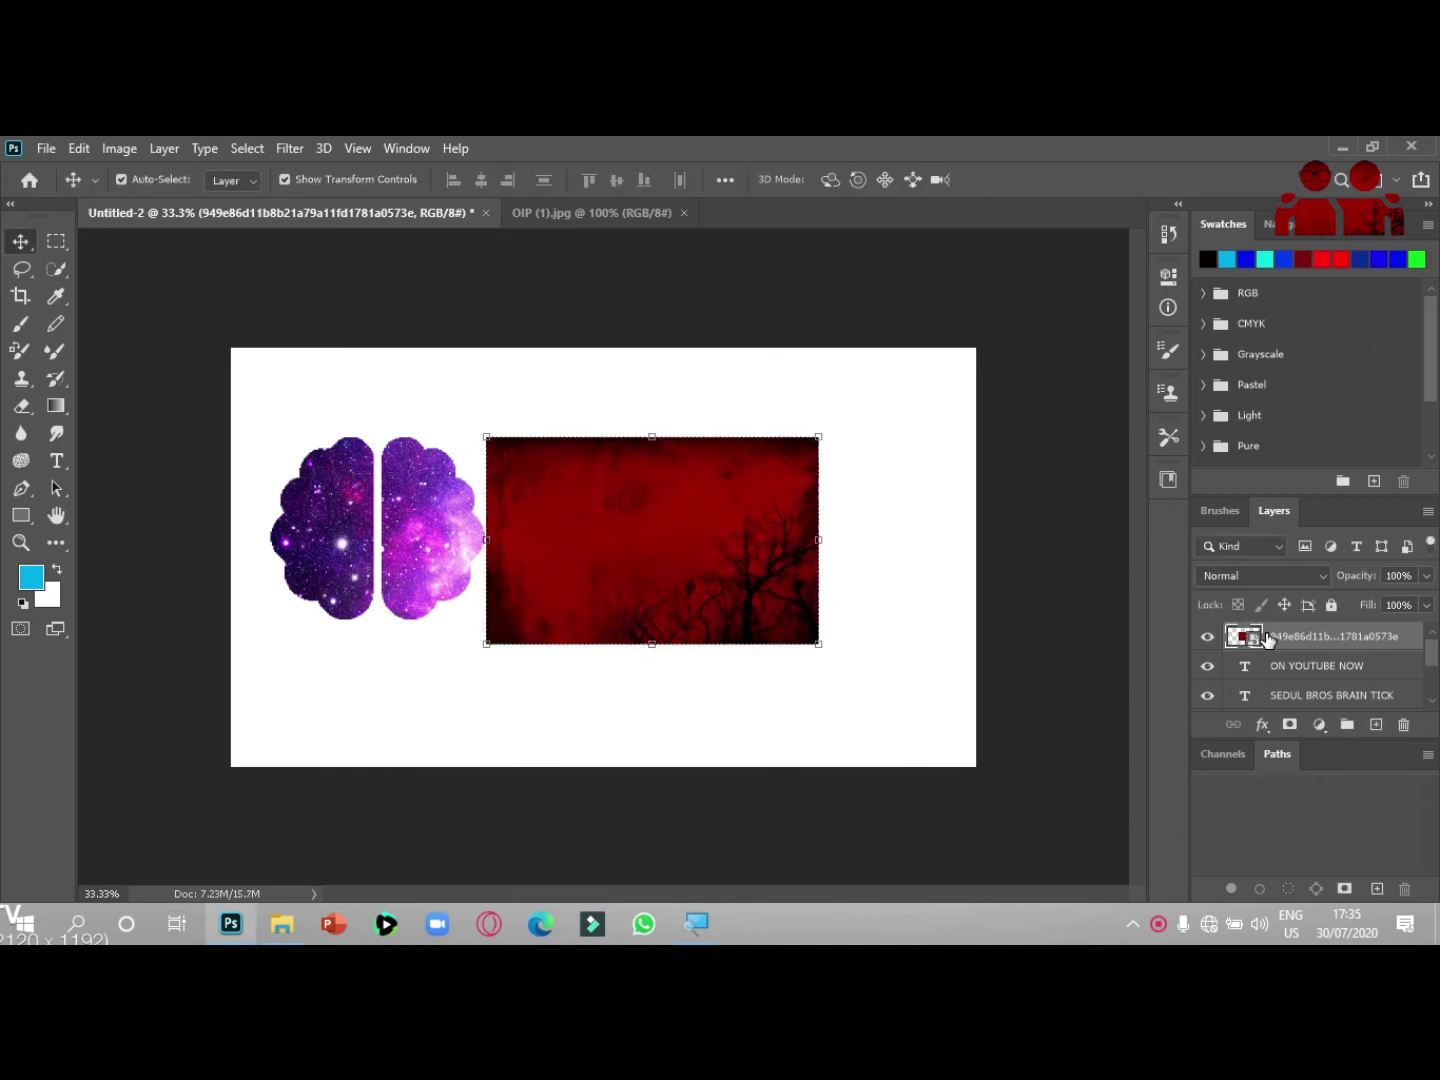
# Step: Create a clipping mask of the red image on the "ON YOUTUBE NOW" text layer
pyautogui.rightClick(1299, 634)
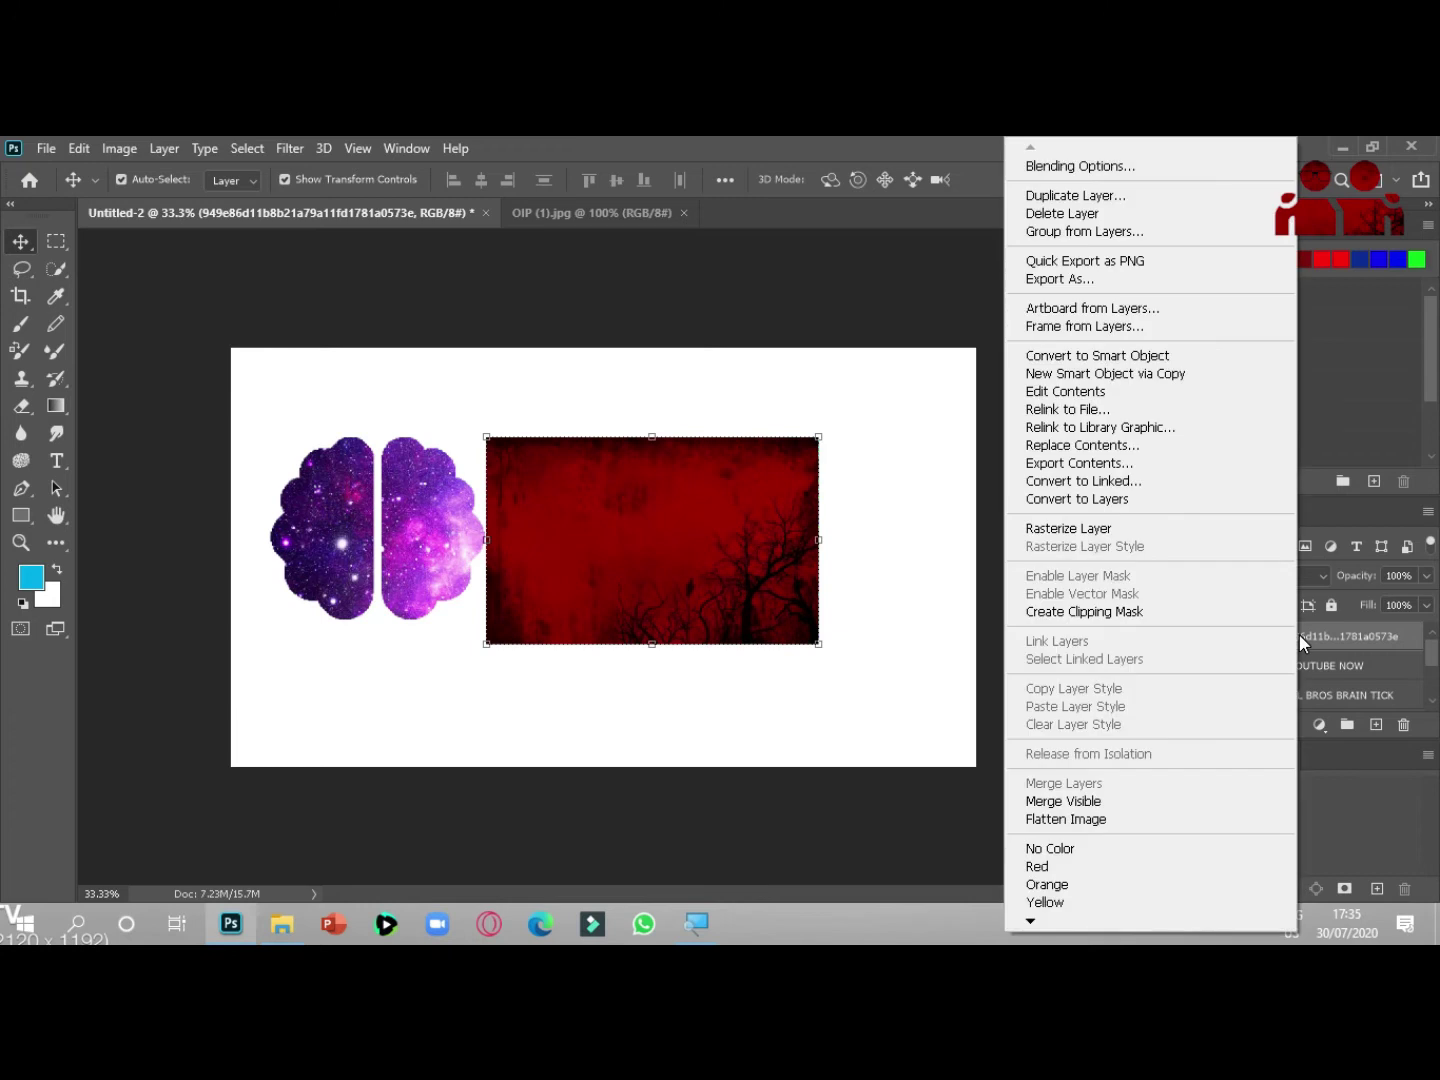
pyautogui.click(1134, 607)
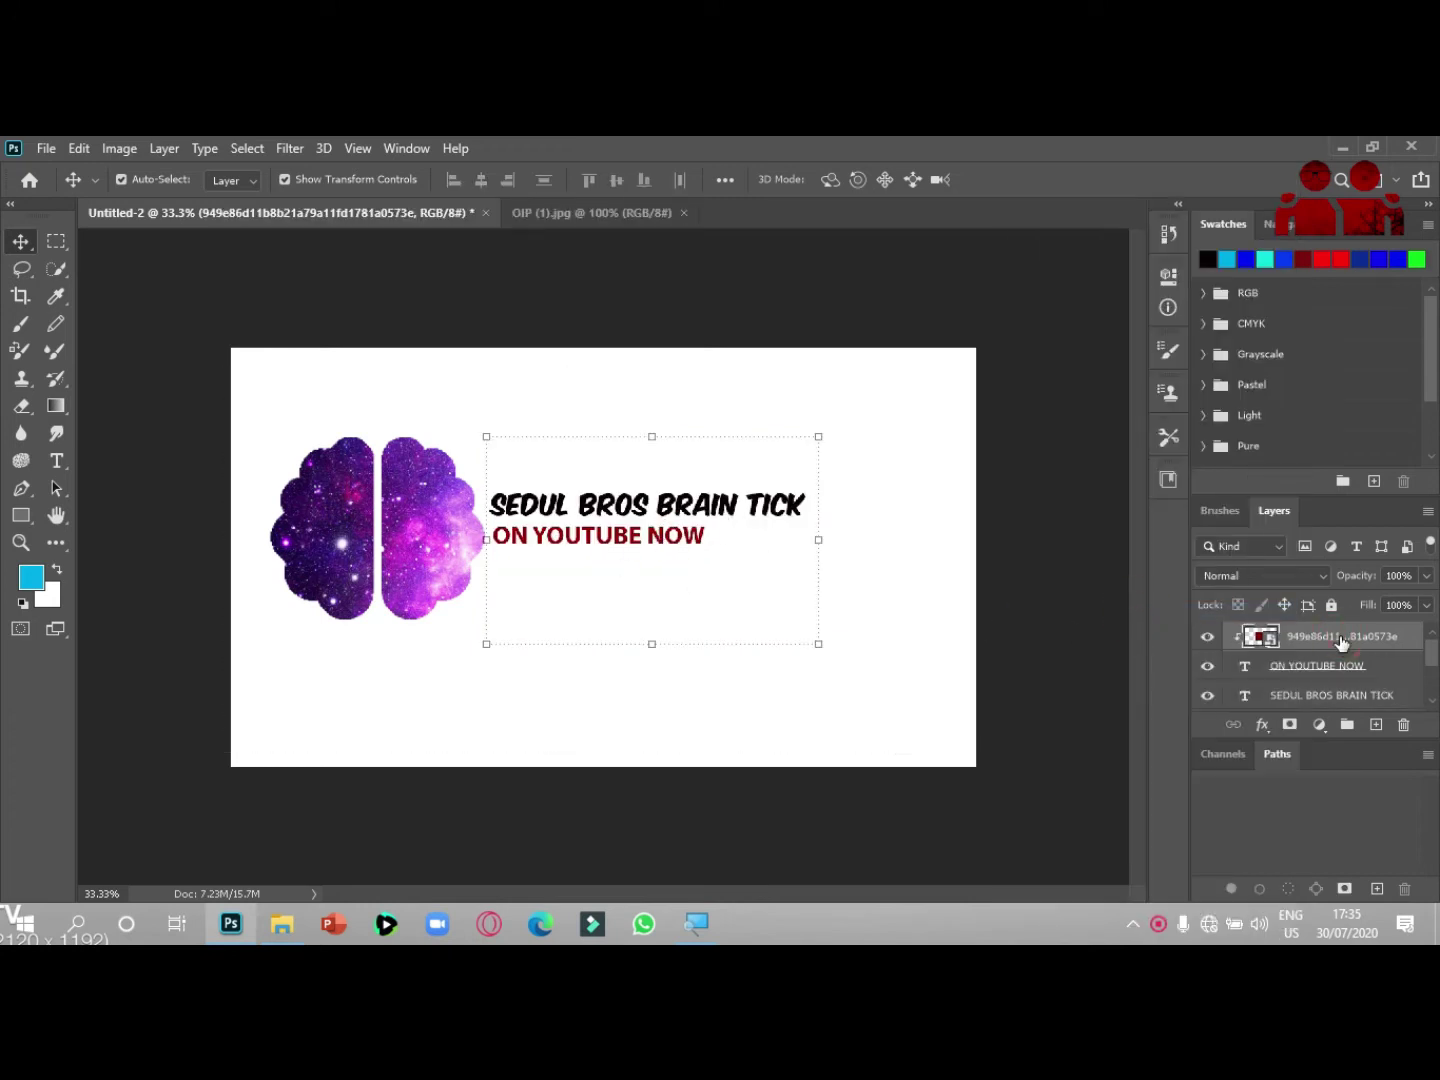
# Step: Move the red image layer below "ON YOUTUBE NOW" and create its clipping mask on the "SEDUL BROS BRAIN TICK" title
pyautogui.moveTo(1347, 650); pyautogui.dragTo(1375, 681)
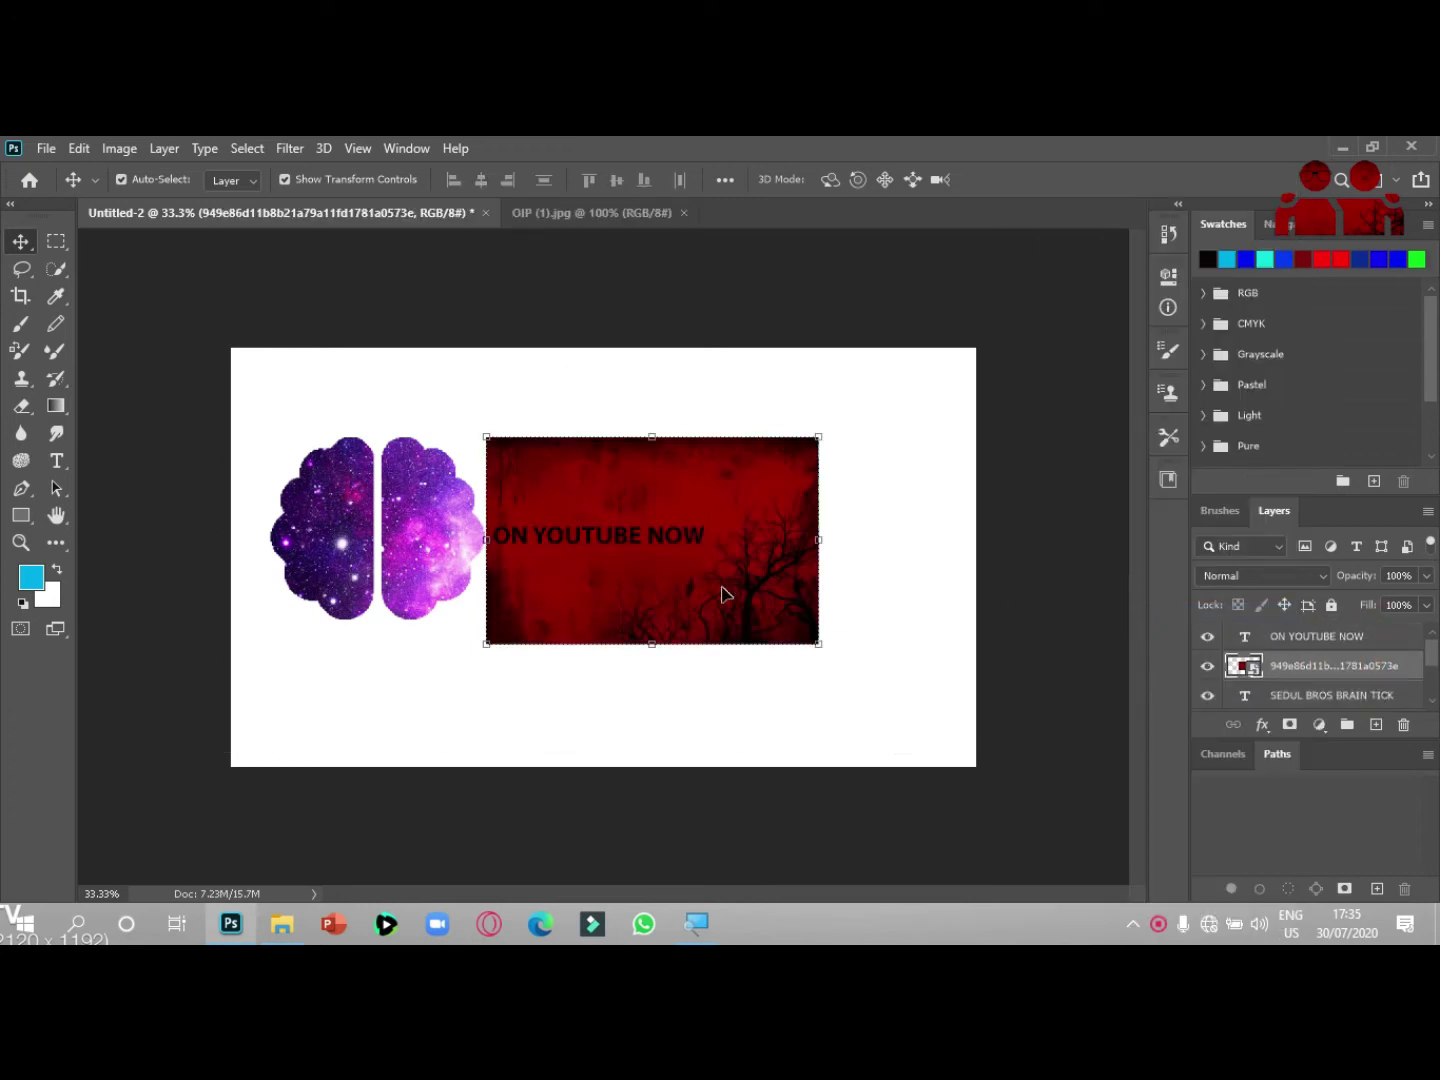
pyautogui.moveTo(688, 601); pyautogui.dragTo(611, 614)
pyautogui.rightClick(1286, 661)
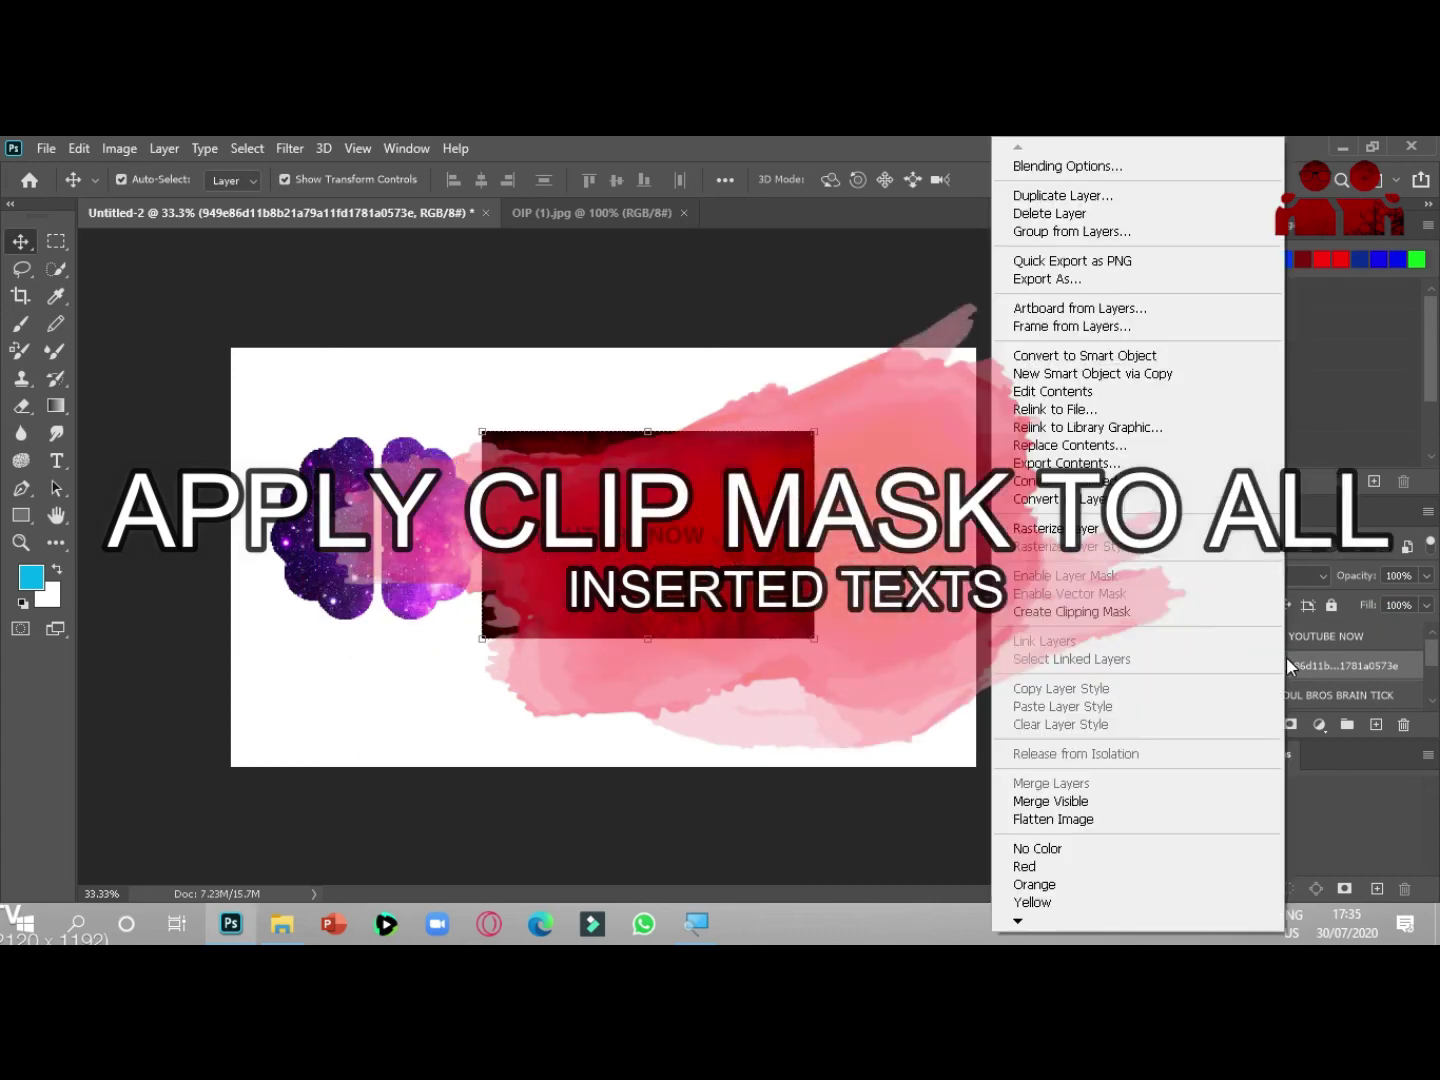
pyautogui.click(1101, 614)
pyautogui.moveTo(700, 499); pyautogui.dragTo(706, 492)
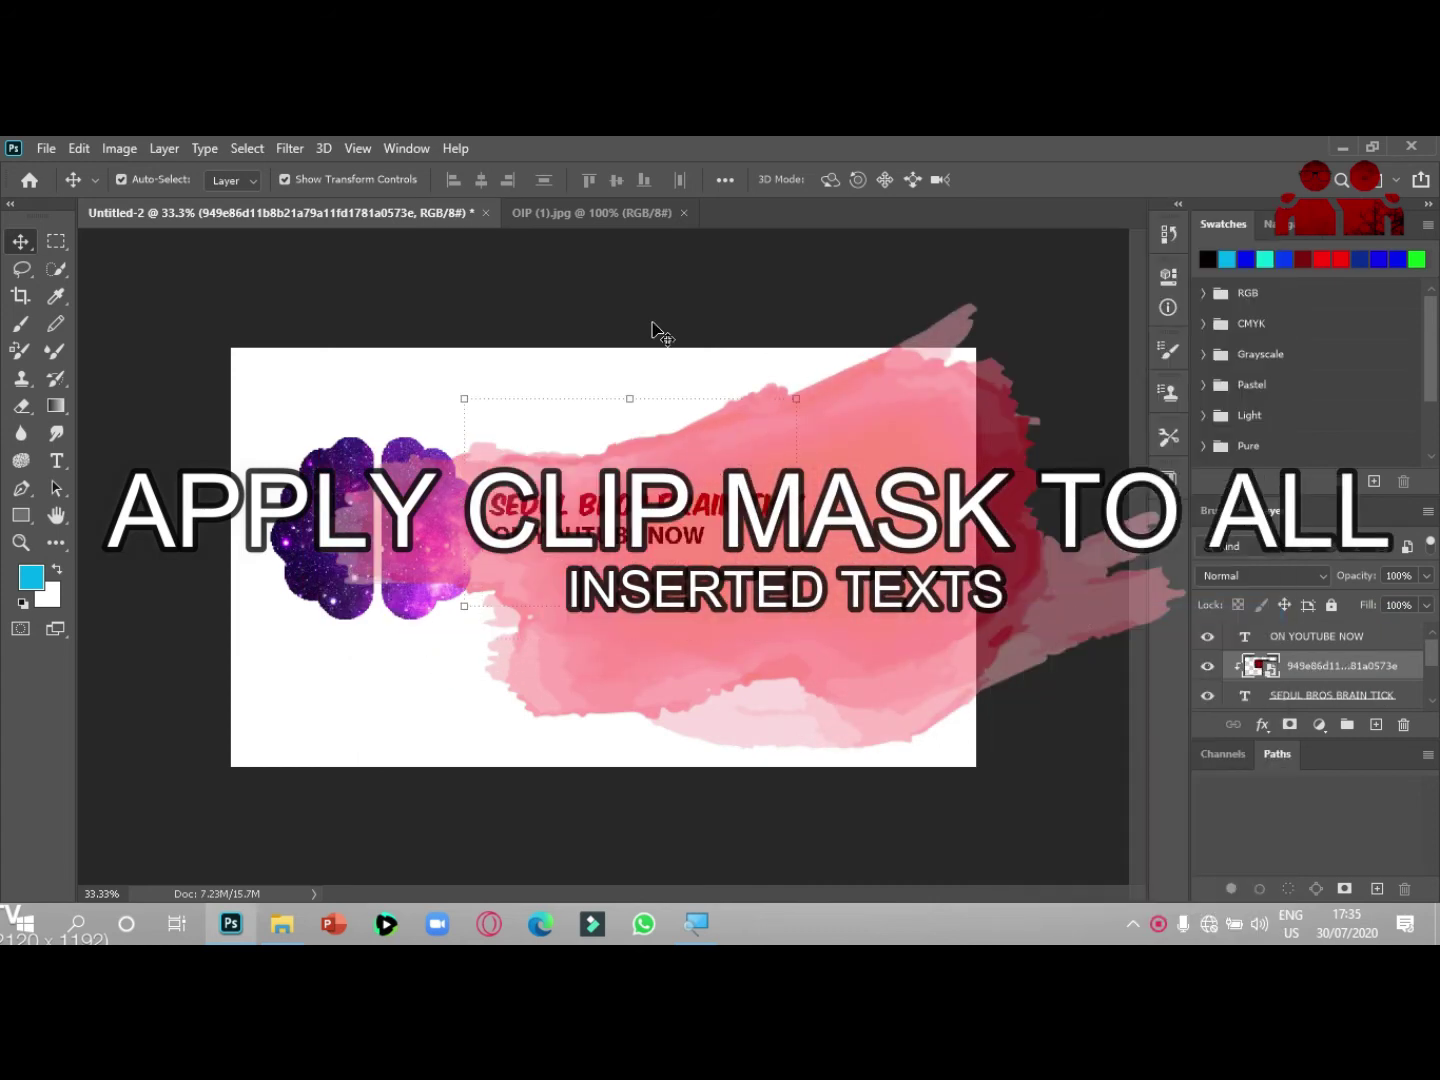
# Step: Reposition the clipped red image inside the title so its dark tree branches spread across the letters of "BRAIN"
pyautogui.hotkey('ctrl', '+')
pyautogui.hotkey('ctrl', '+')
pyautogui.hotkey('ctrl', '+')
pyautogui.hotkey('ctrl', '+')
pyautogui.hotkey('ctrl', '+')
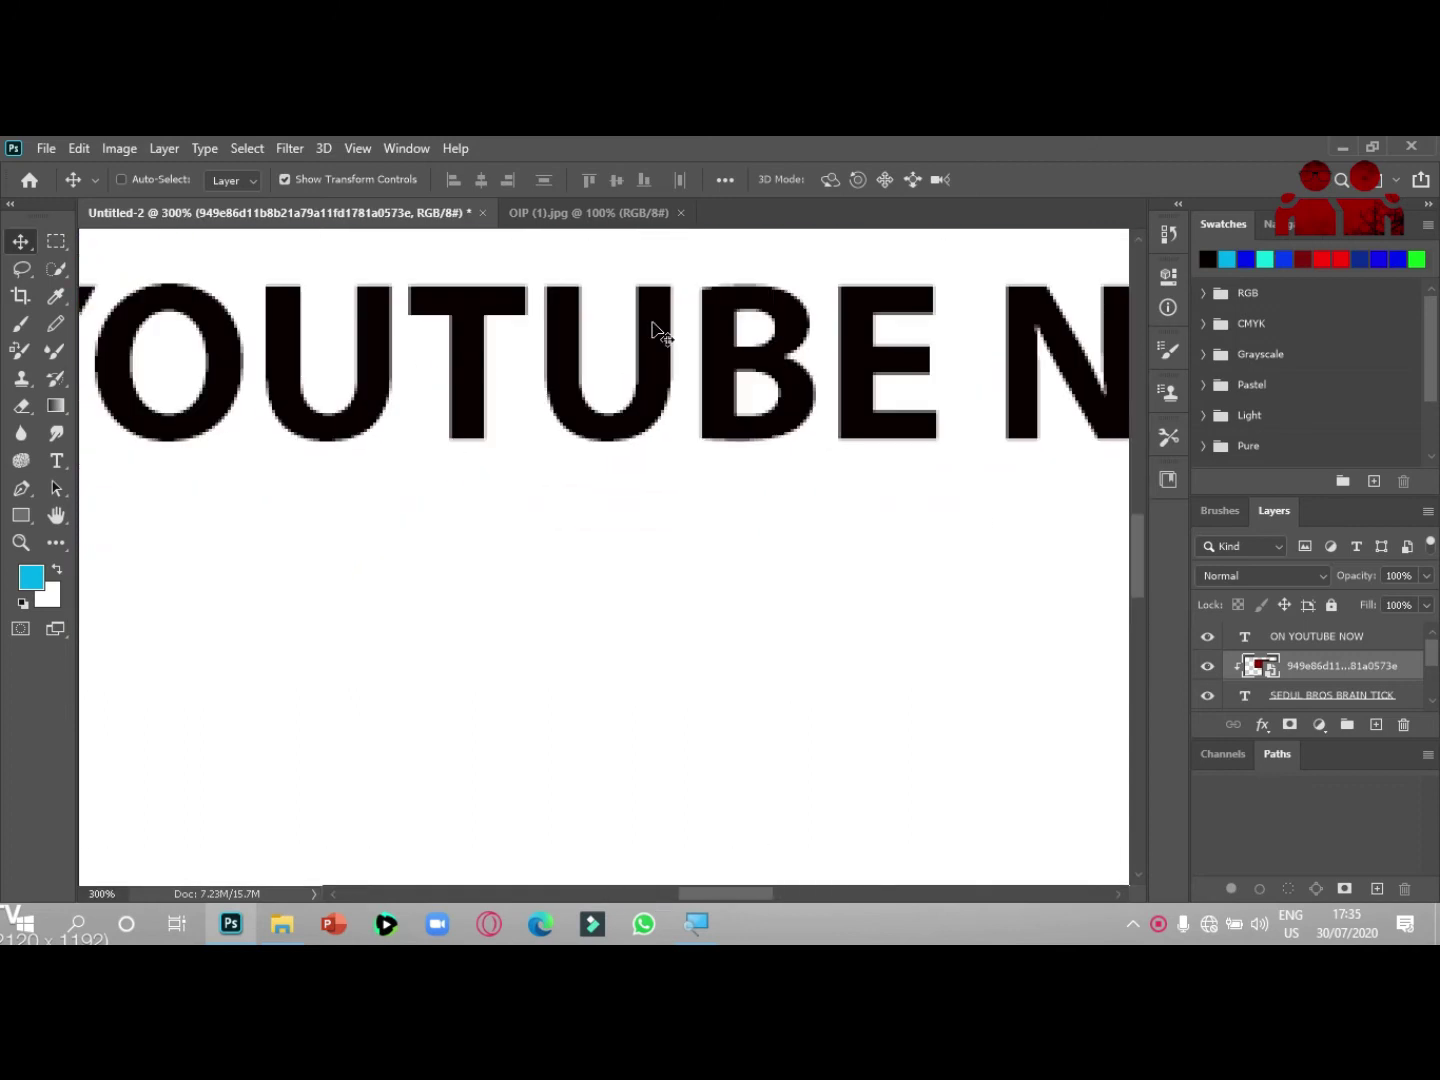
pyautogui.click(52, 522)
pyautogui.moveTo(680, 473); pyautogui.dragTo(13, 679)
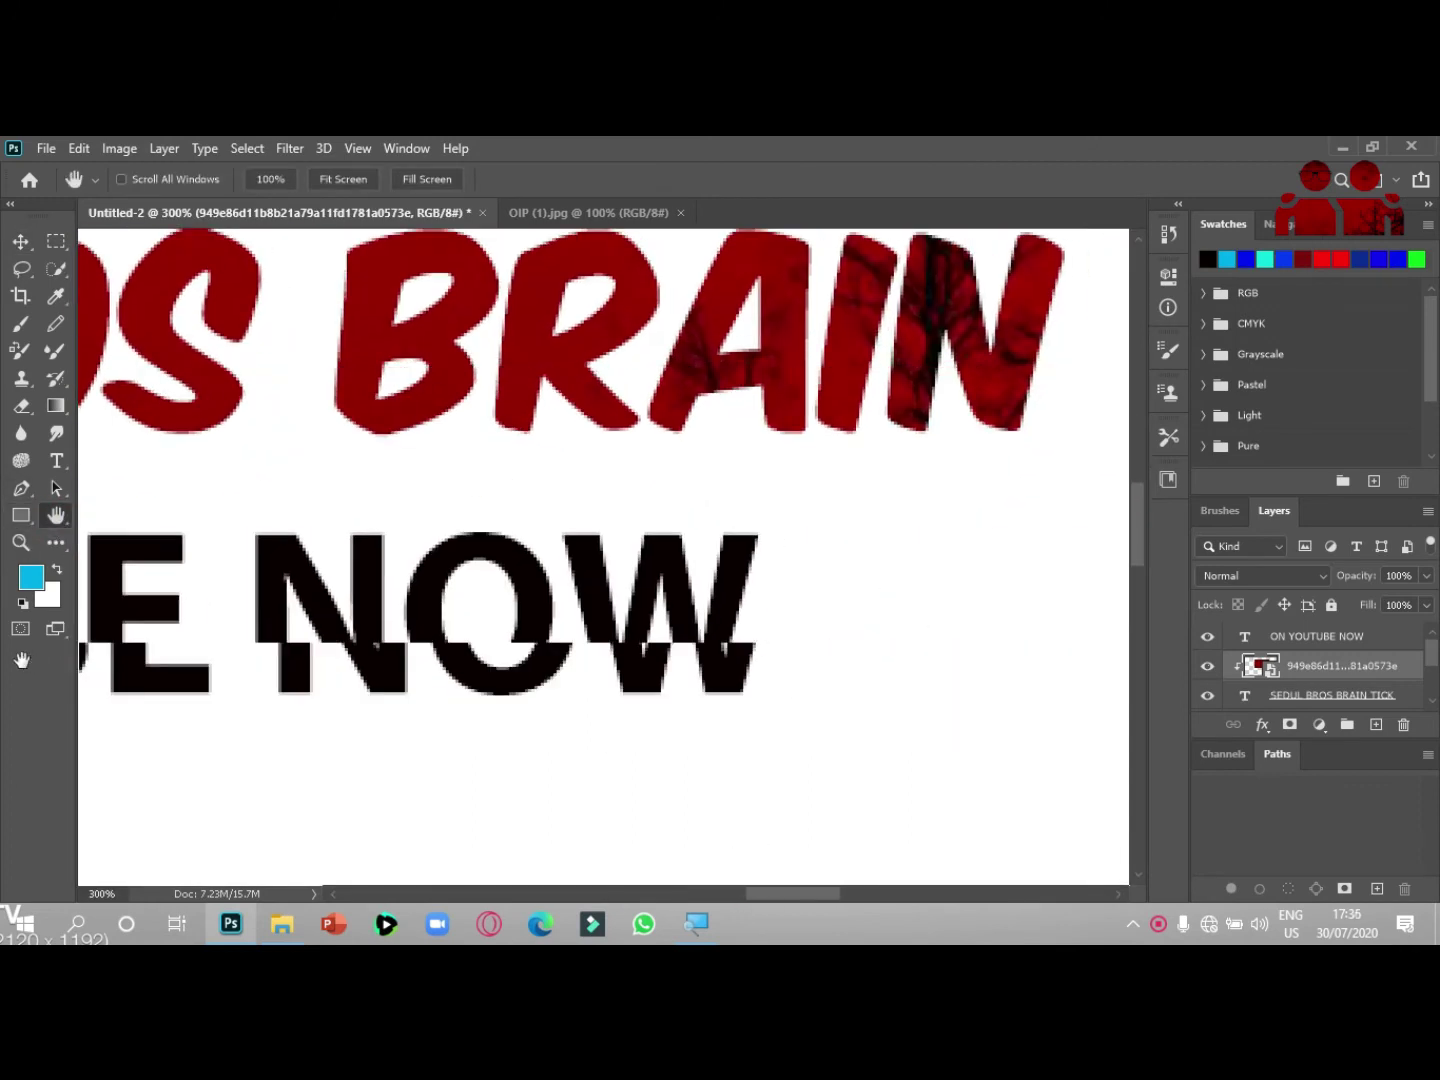
pyautogui.moveTo(1050, 412); pyautogui.dragTo(1045, 419)
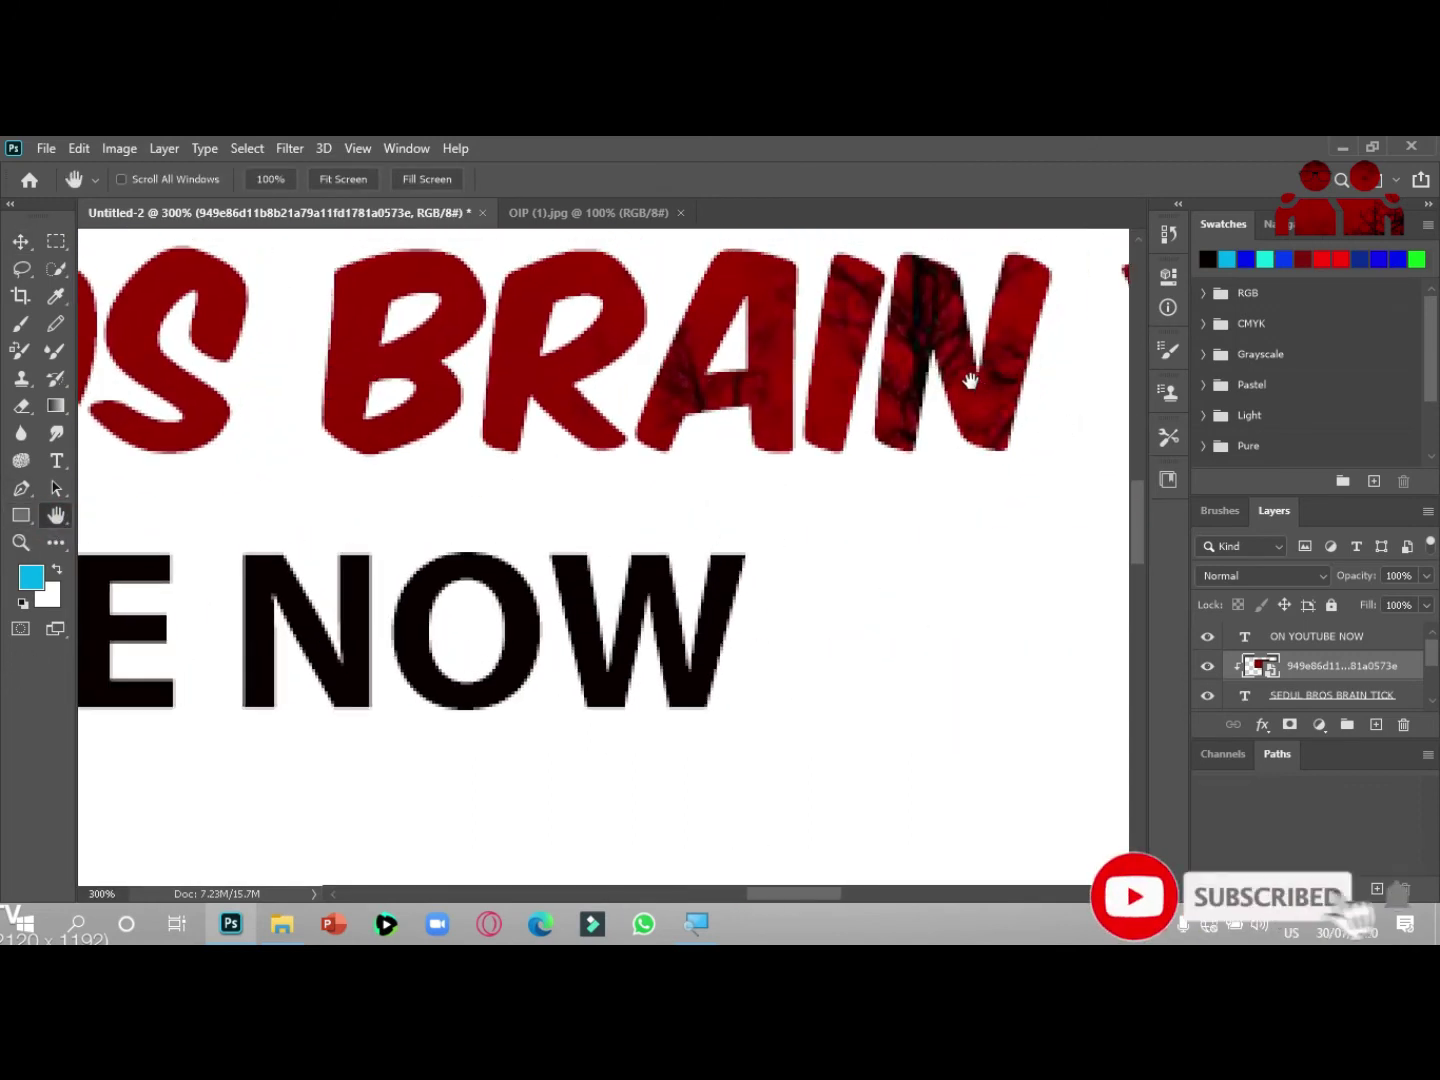
pyautogui.click(22, 241)
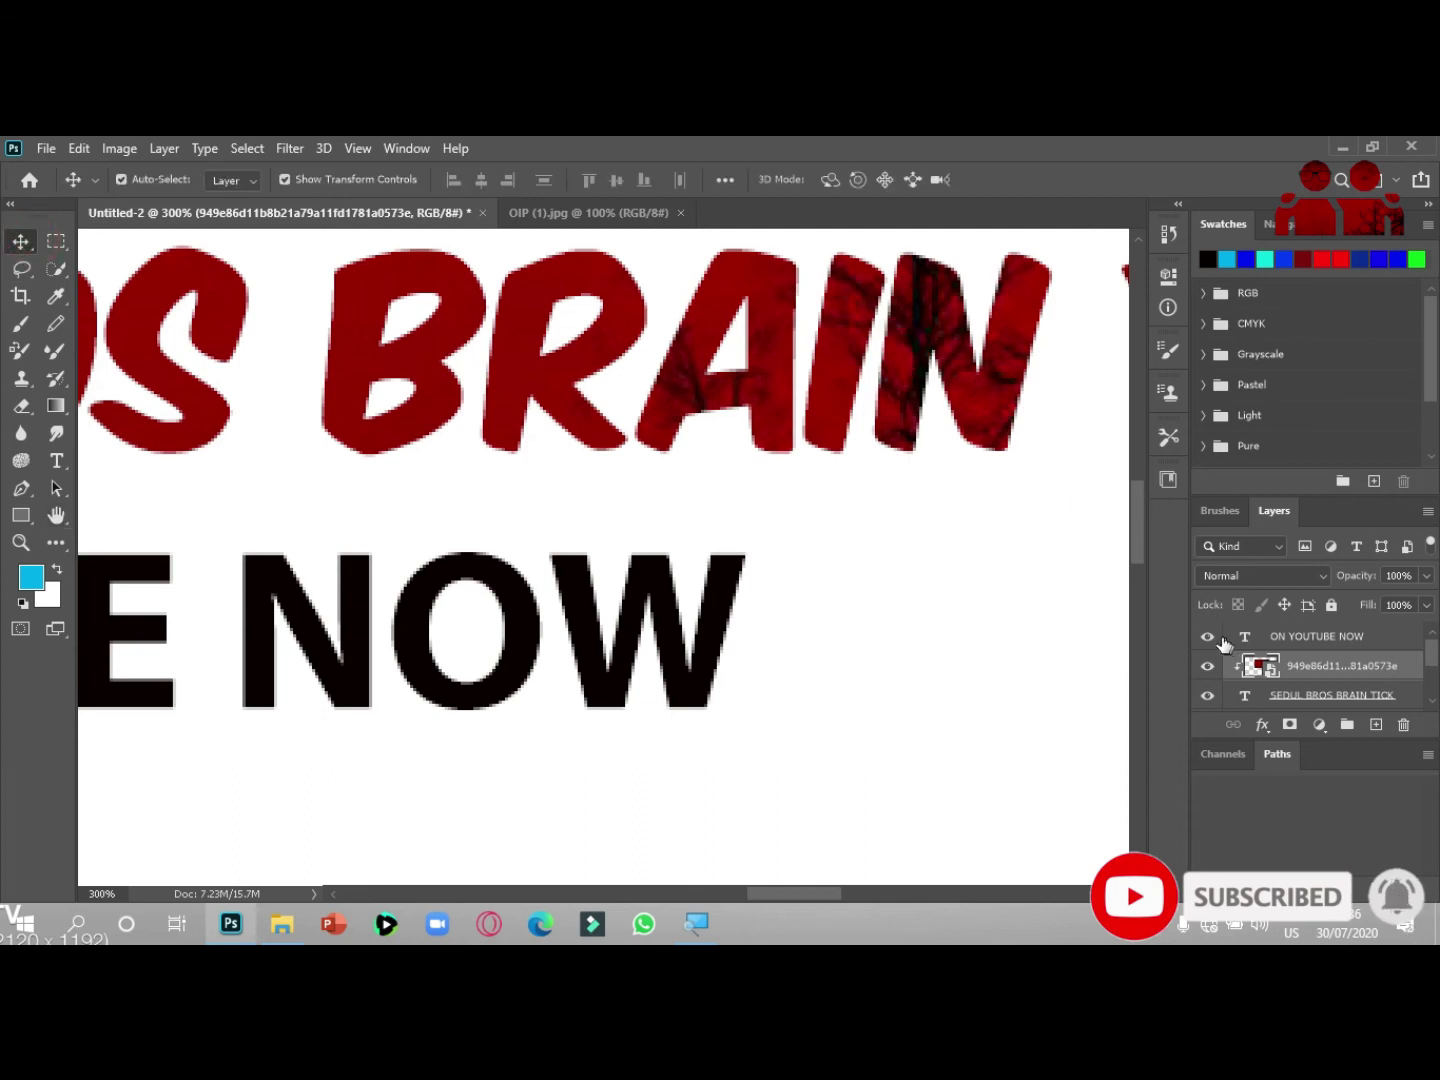
pyautogui.moveTo(959, 373); pyautogui.dragTo(715, 402)
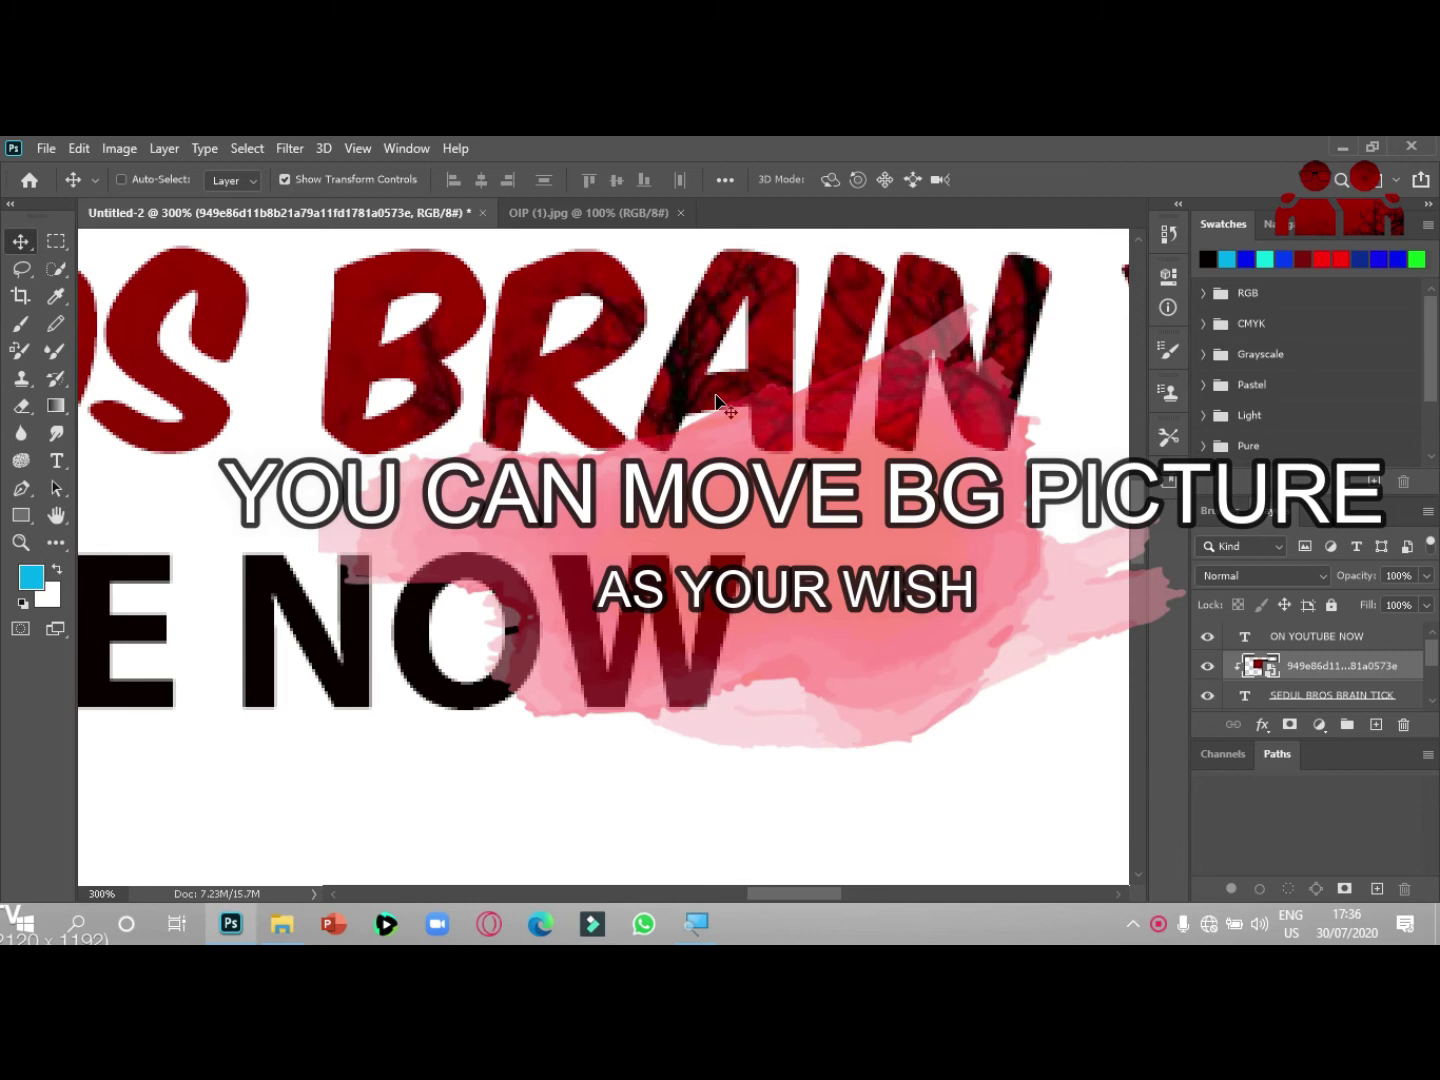
# Step: Place the foggy-hills-47135-1920x1200 image from Downloads as a layer above the "ON YOUTUBE NOW" text
pyautogui.hotkey('ctrl', '-')
pyautogui.hotkey('ctrl', '-')
pyautogui.hotkey('ctrl', '-')
pyautogui.hotkey('ctrl', '-')
pyautogui.hotkey('ctrl', '-')
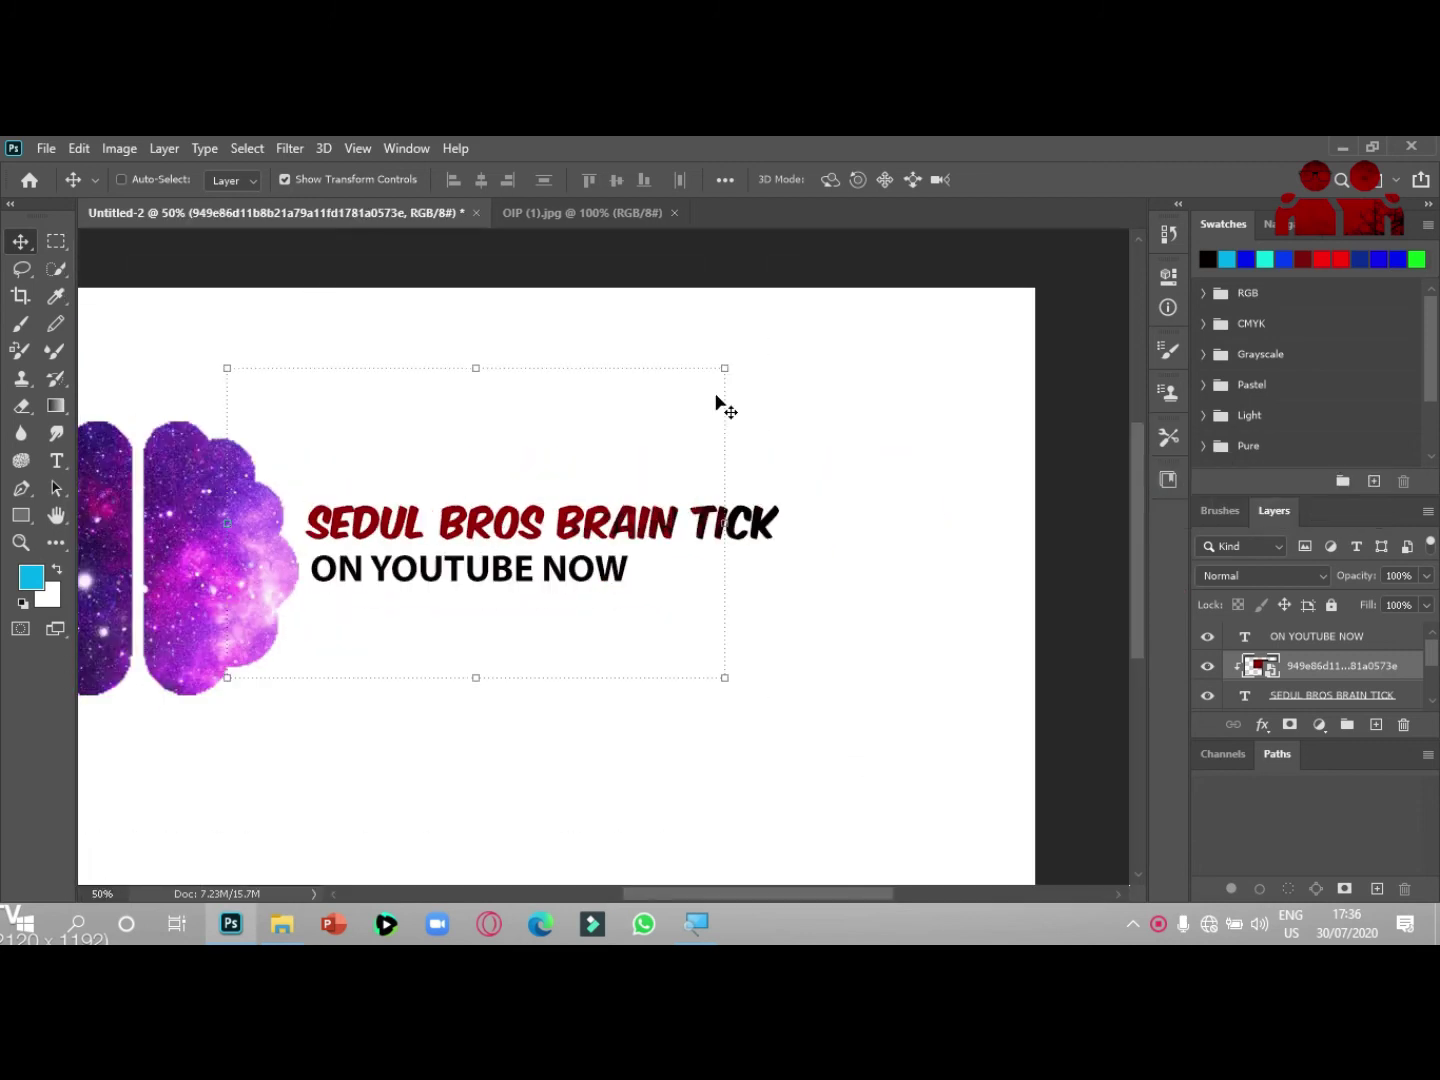
pyautogui.click(283, 924)
pyautogui.moveTo(949, 591); pyautogui.dragTo(675, 557)
pyautogui.moveTo(1277, 665); pyautogui.dragTo(1282, 636)
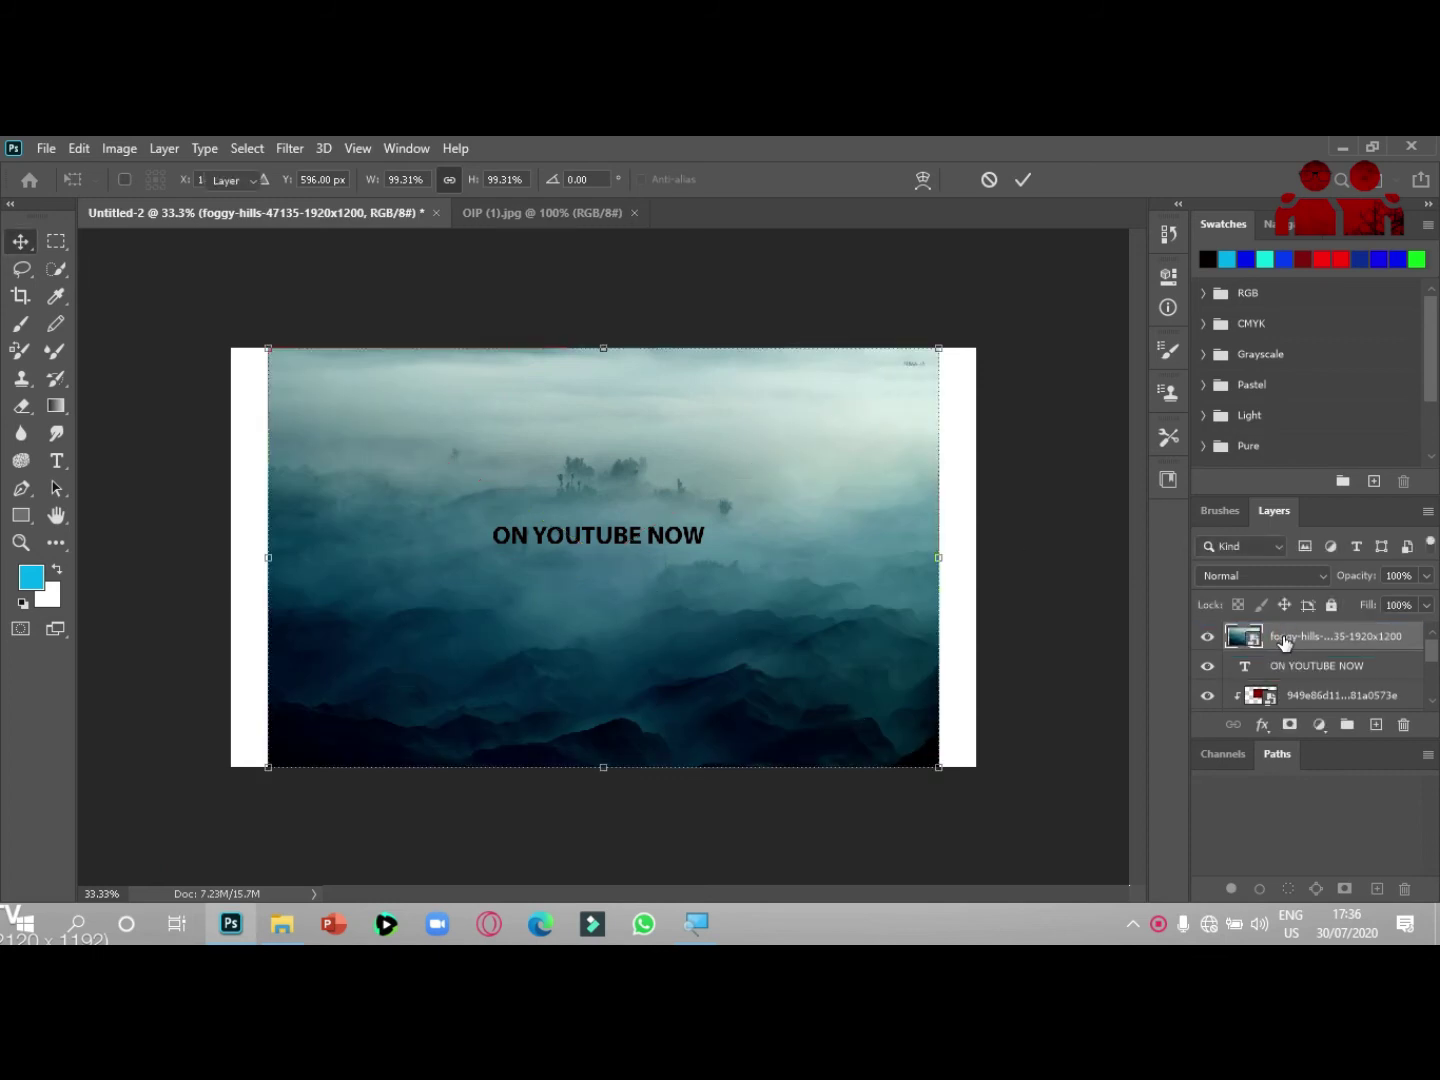
# Step: Create a clipping mask of the foggy hills image on "ON YOUTUBE NOW", adjust its position and deselect the layer
pyautogui.rightClick(1282, 635)
pyautogui.click(1062, 616)
pyautogui.moveTo(639, 549); pyautogui.dragTo(671, 495)
pyautogui.click(97, 492)
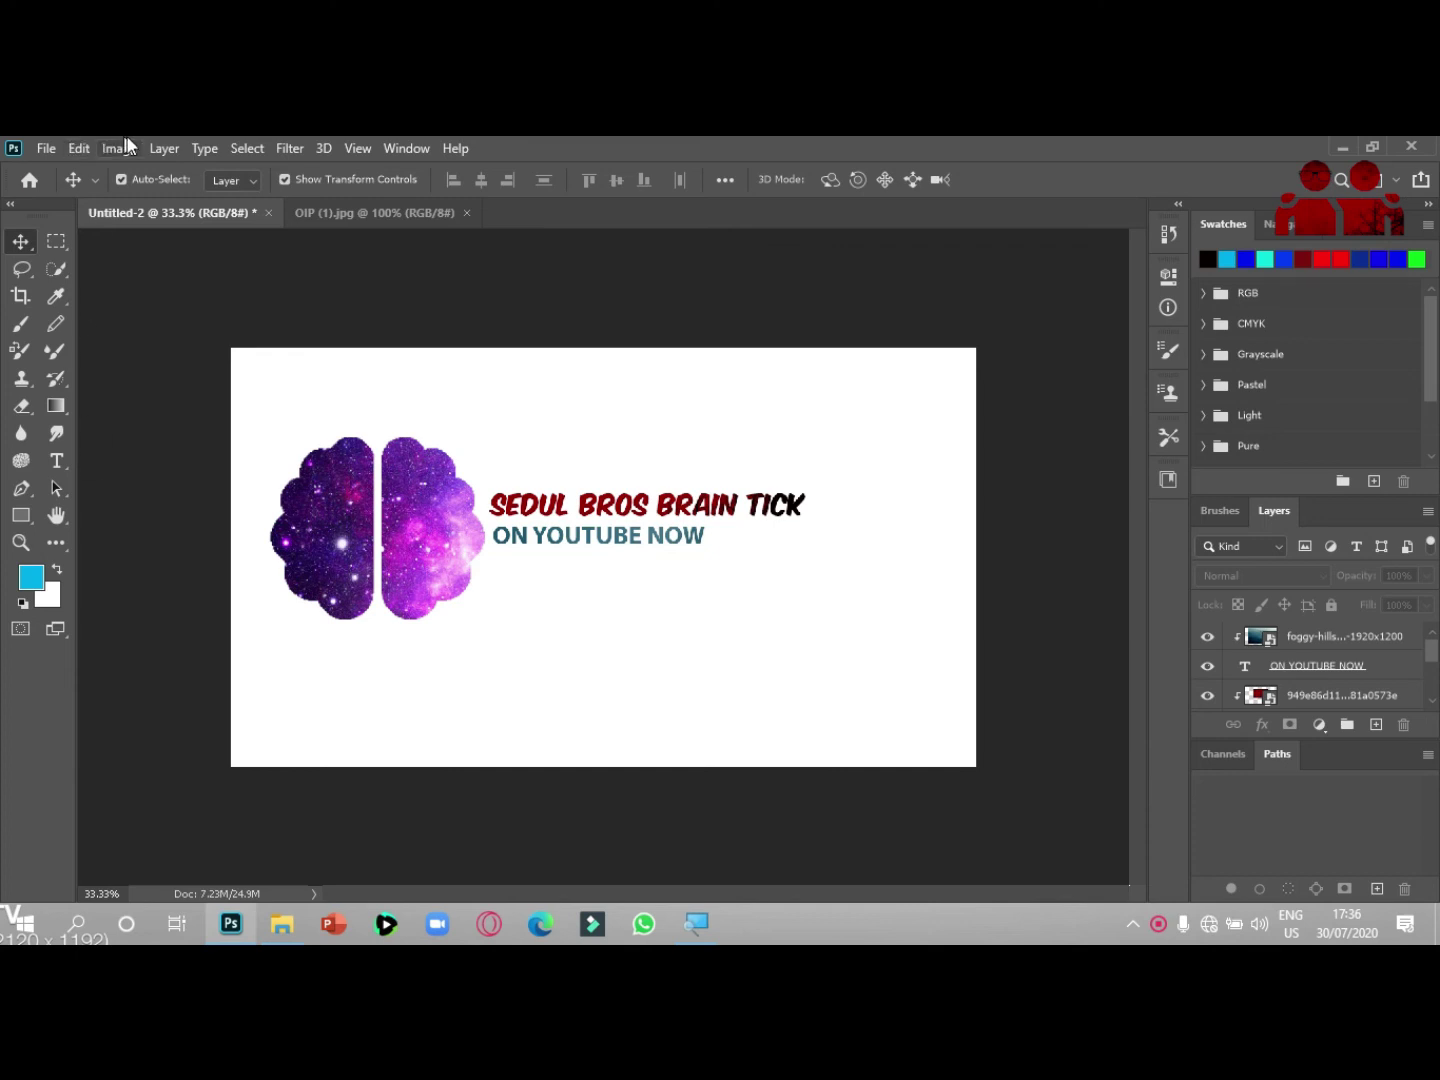
# Step: Quick-export the finished logo as Untitled-2.png to the Desktop folder
pyautogui.click(46, 148)
pyautogui.moveTo(79, 149)
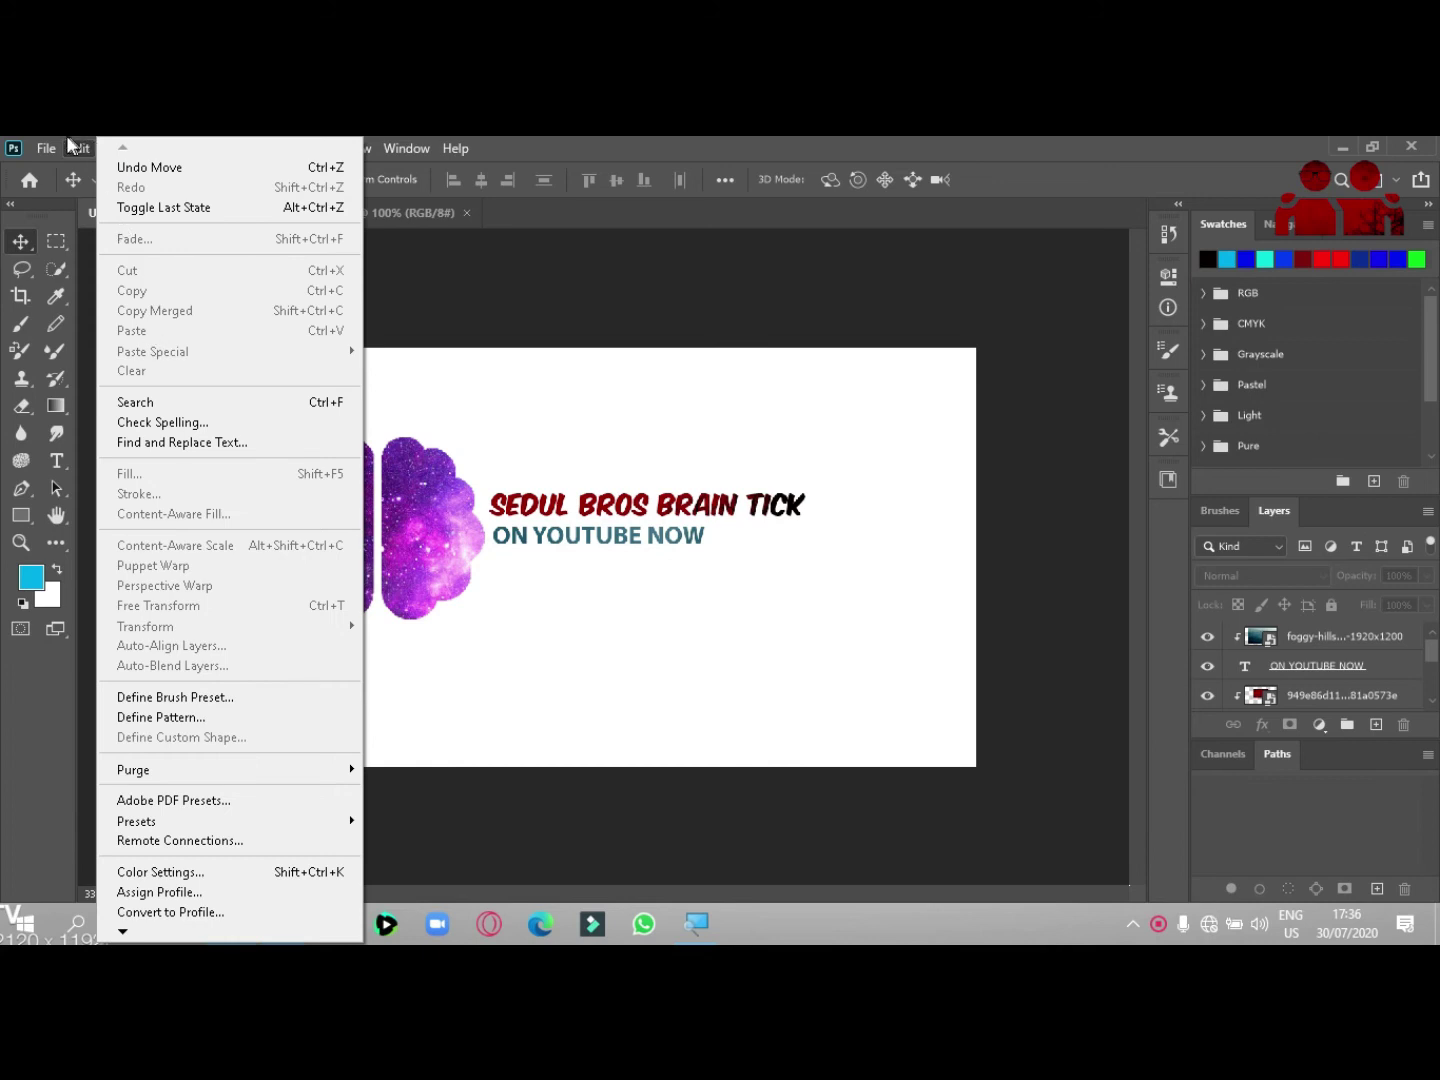
pyautogui.moveTo(125, 468)
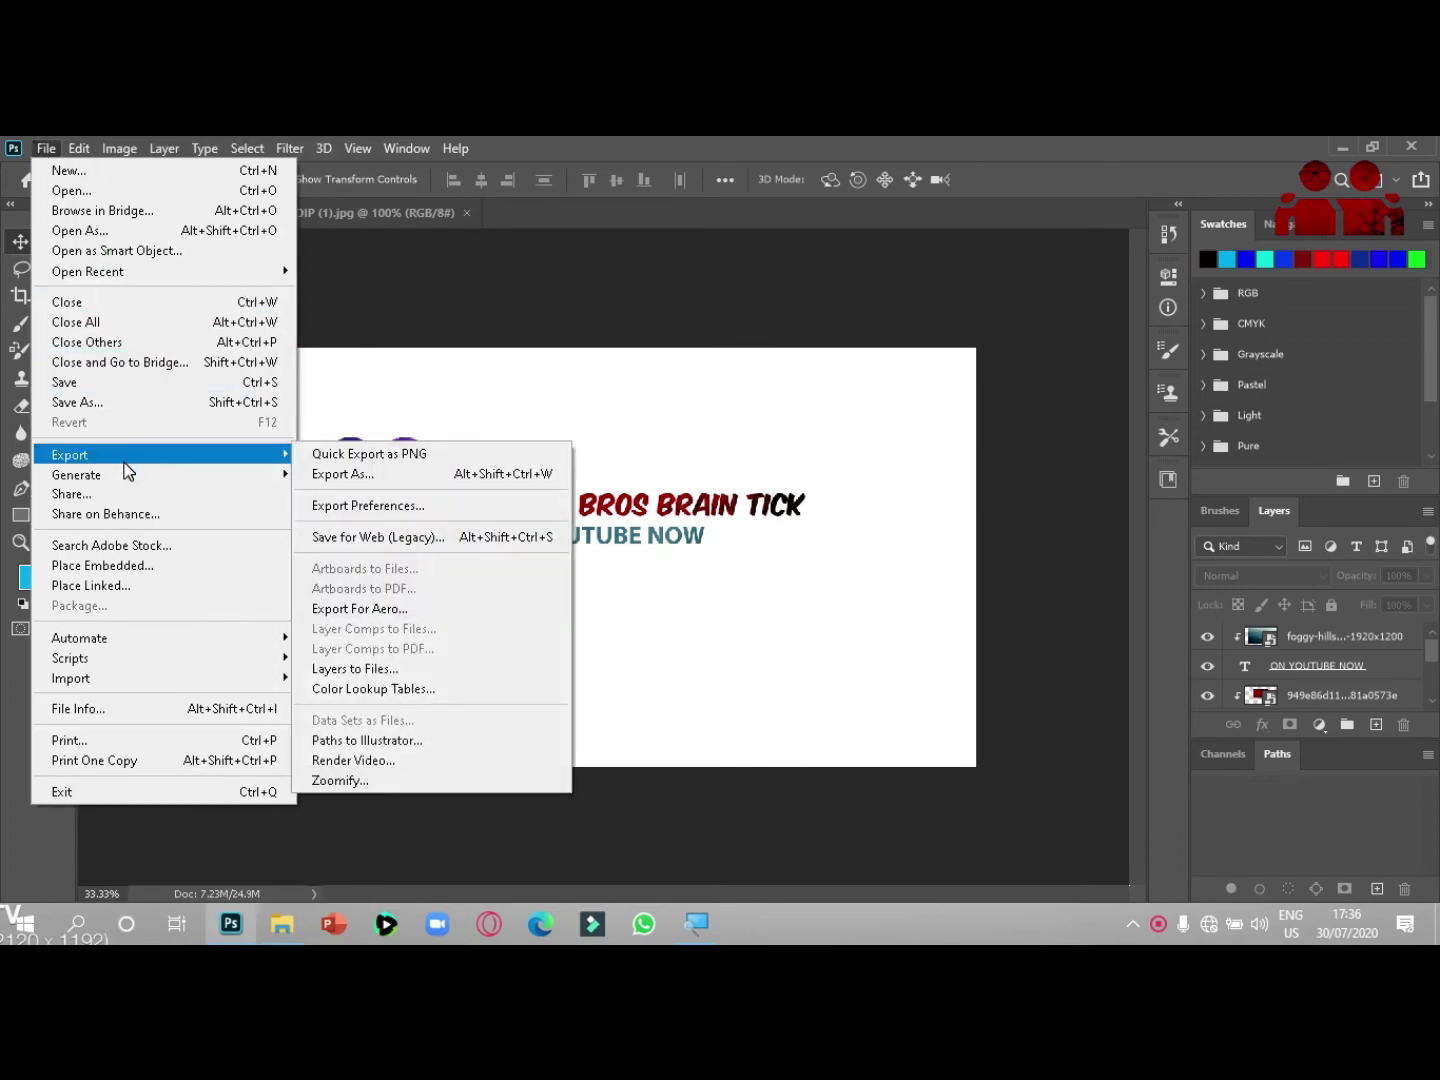
pyautogui.click(358, 461)
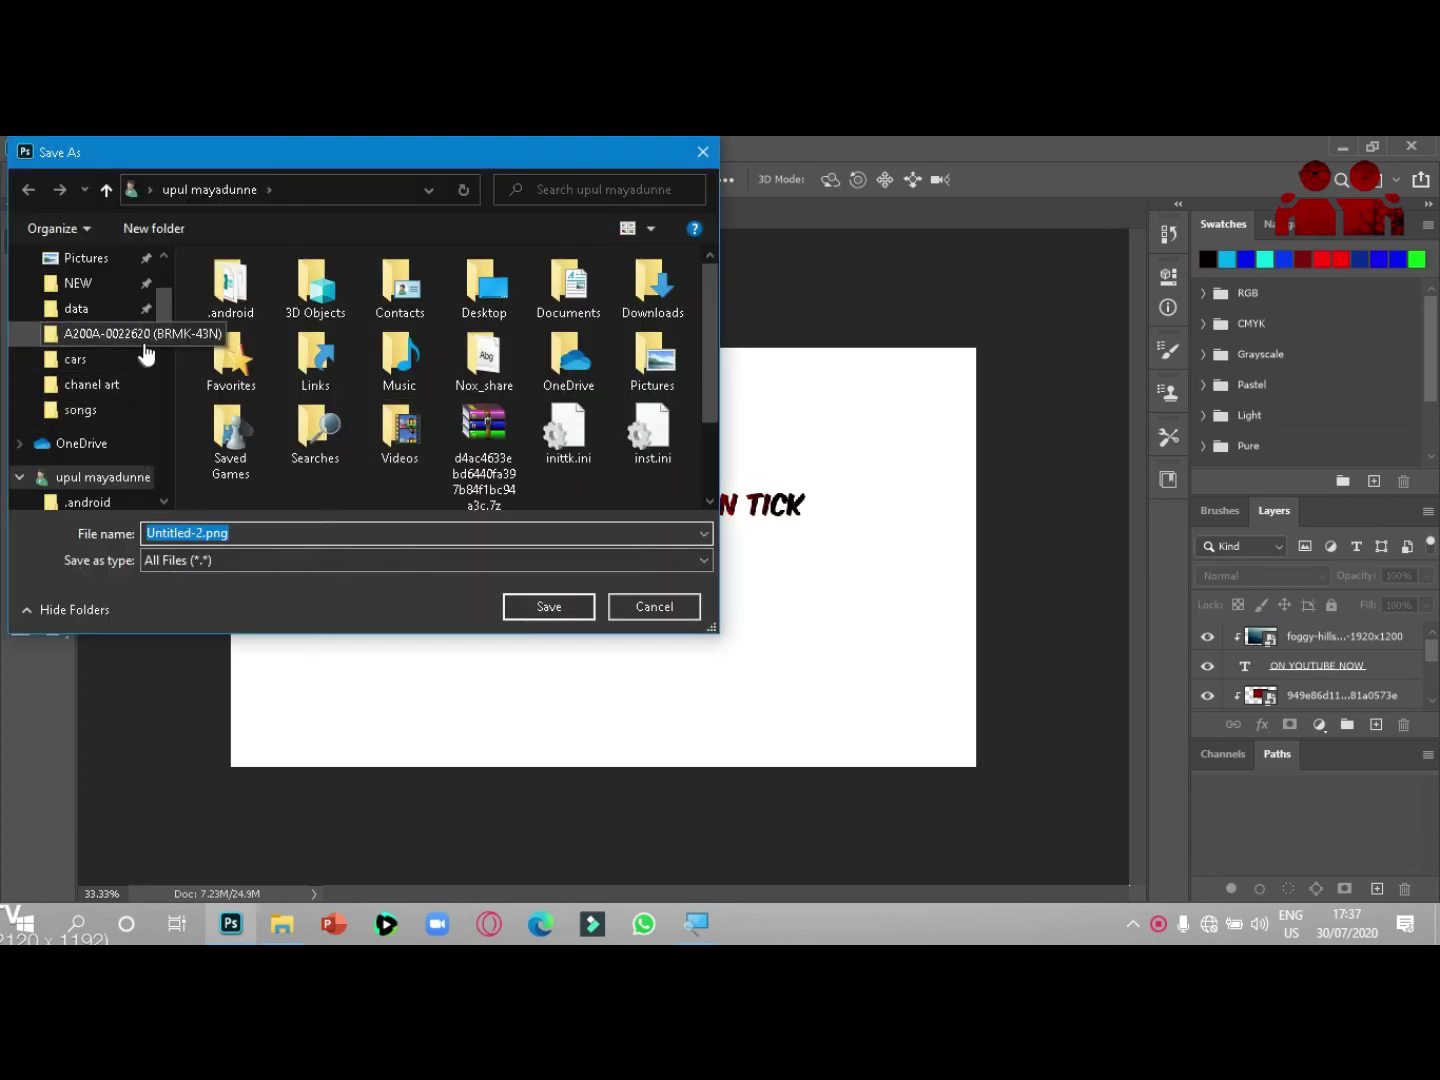
pyautogui.moveTo(162, 329); pyautogui.dragTo(161, 270)
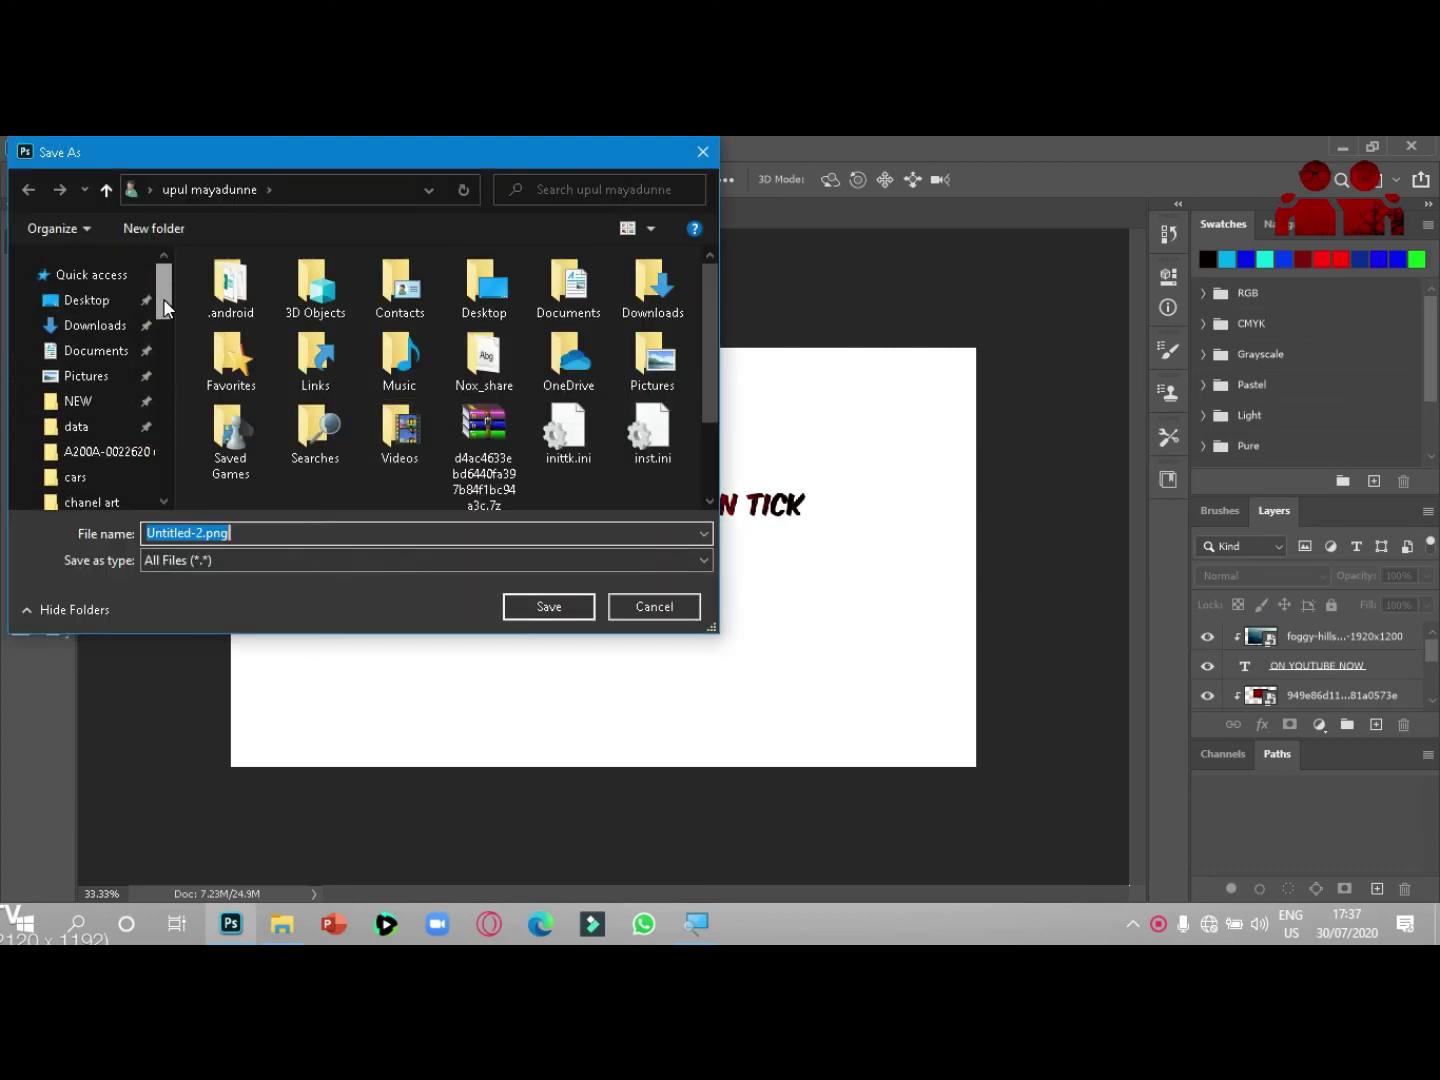
pyautogui.click(111, 315)
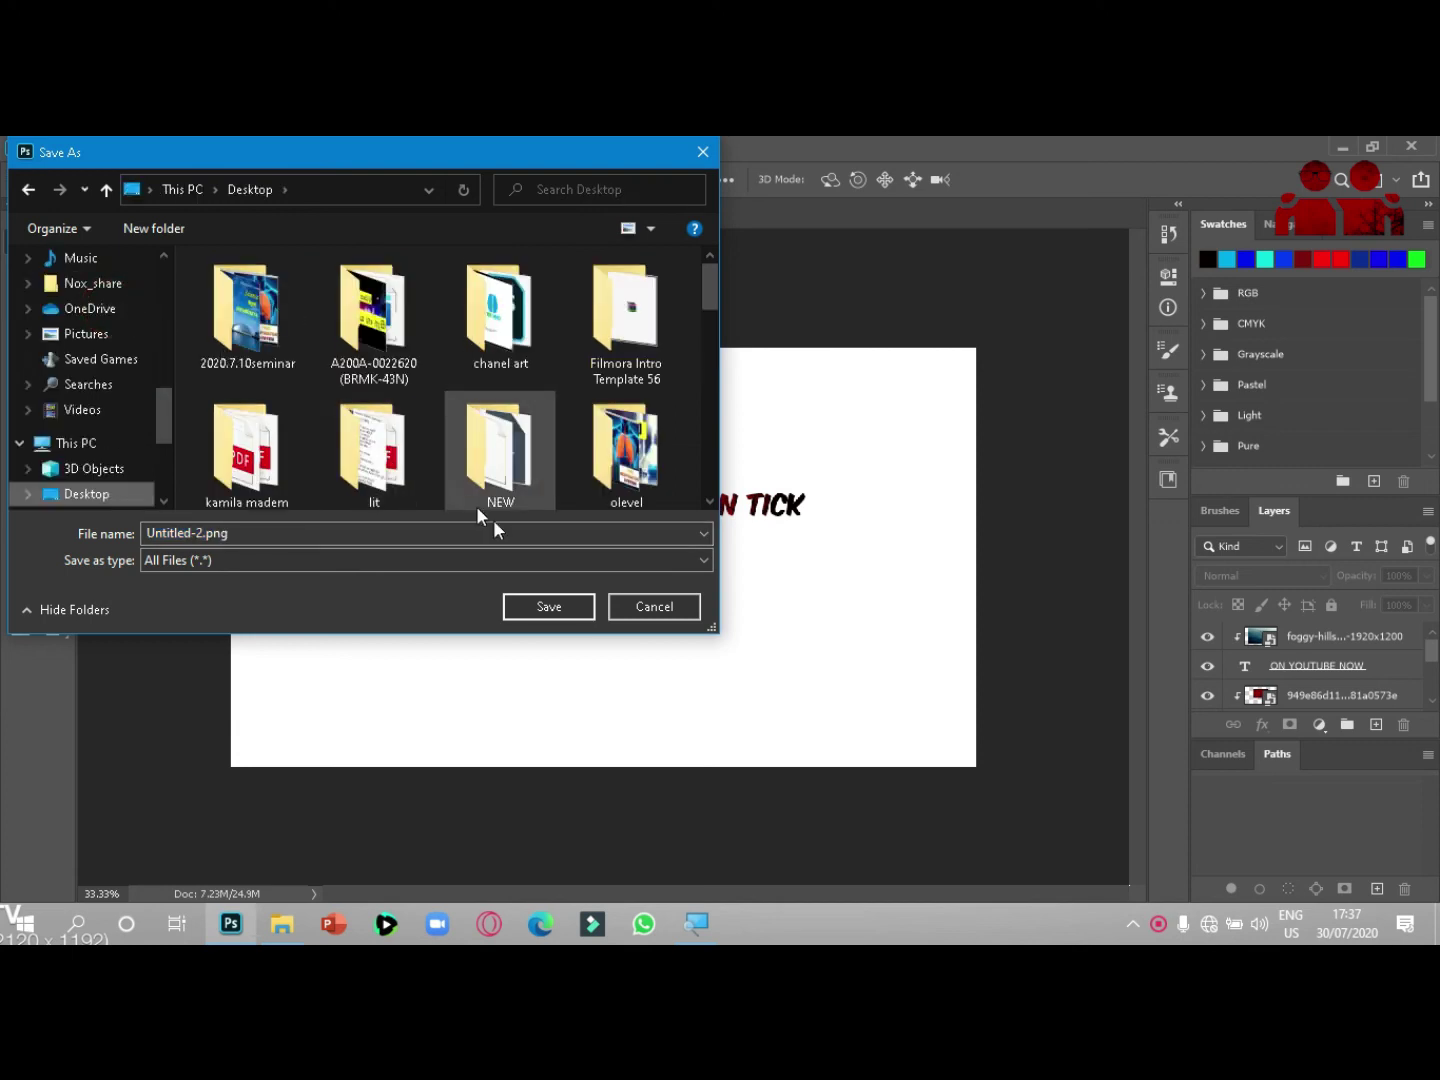
pyautogui.click(588, 606)
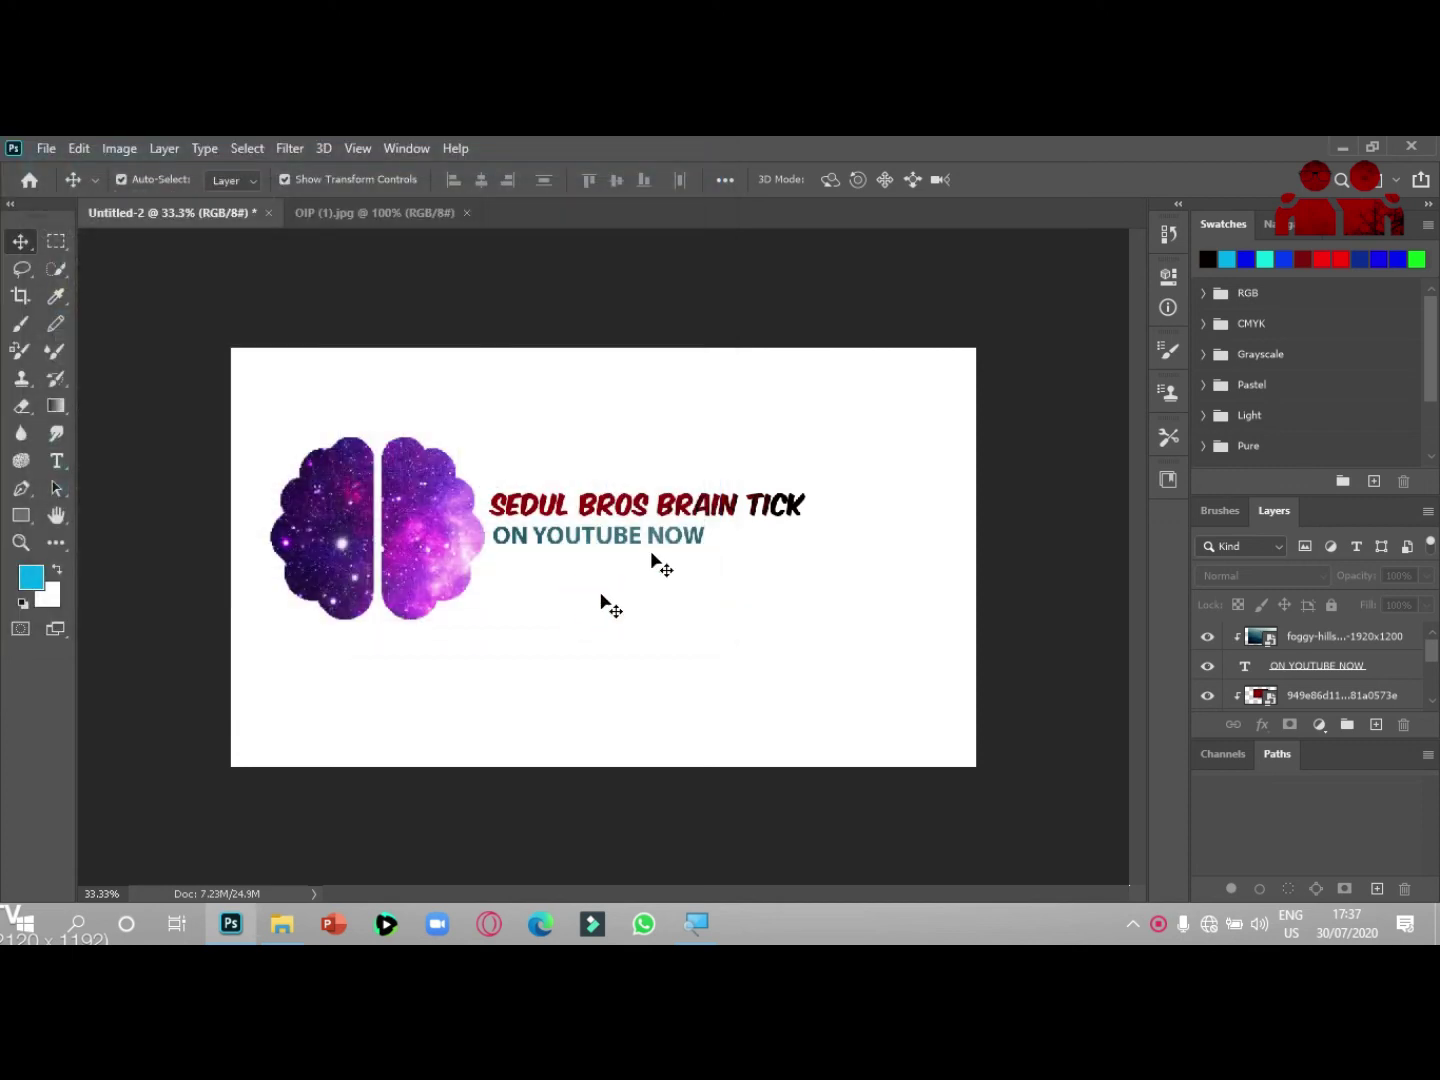
# Step: Switch to File Explorer, set Untitled-2.png from the Desktop folder as the desktop background, and minimize the window
pyautogui.click(1342, 148)
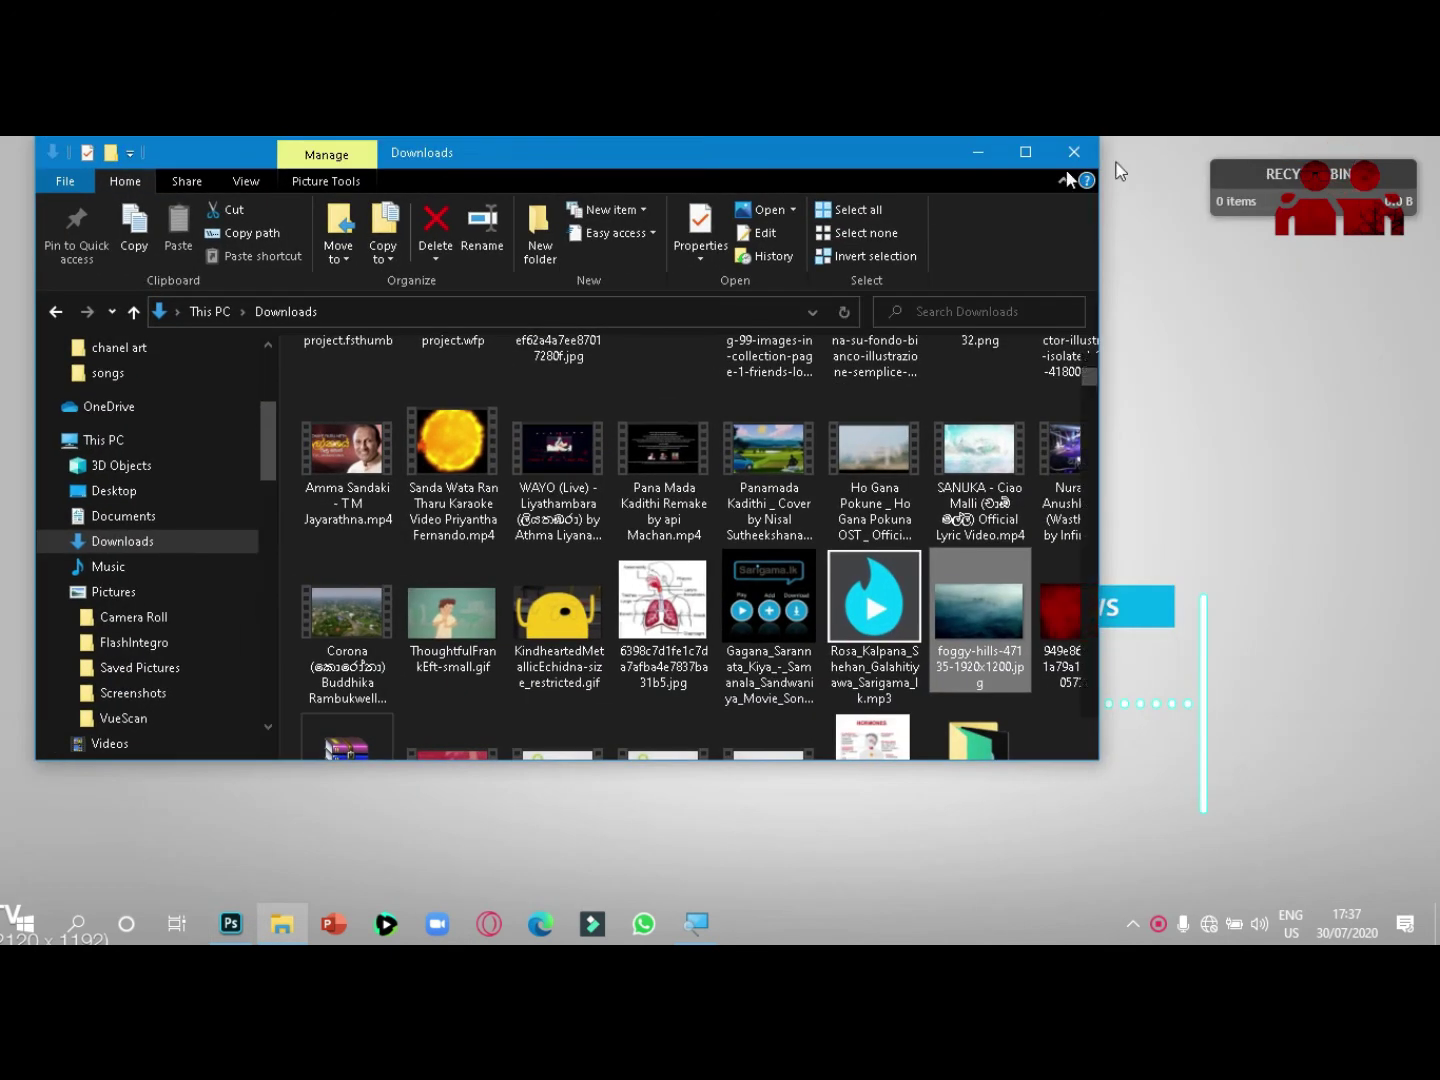
pyautogui.click(977, 156)
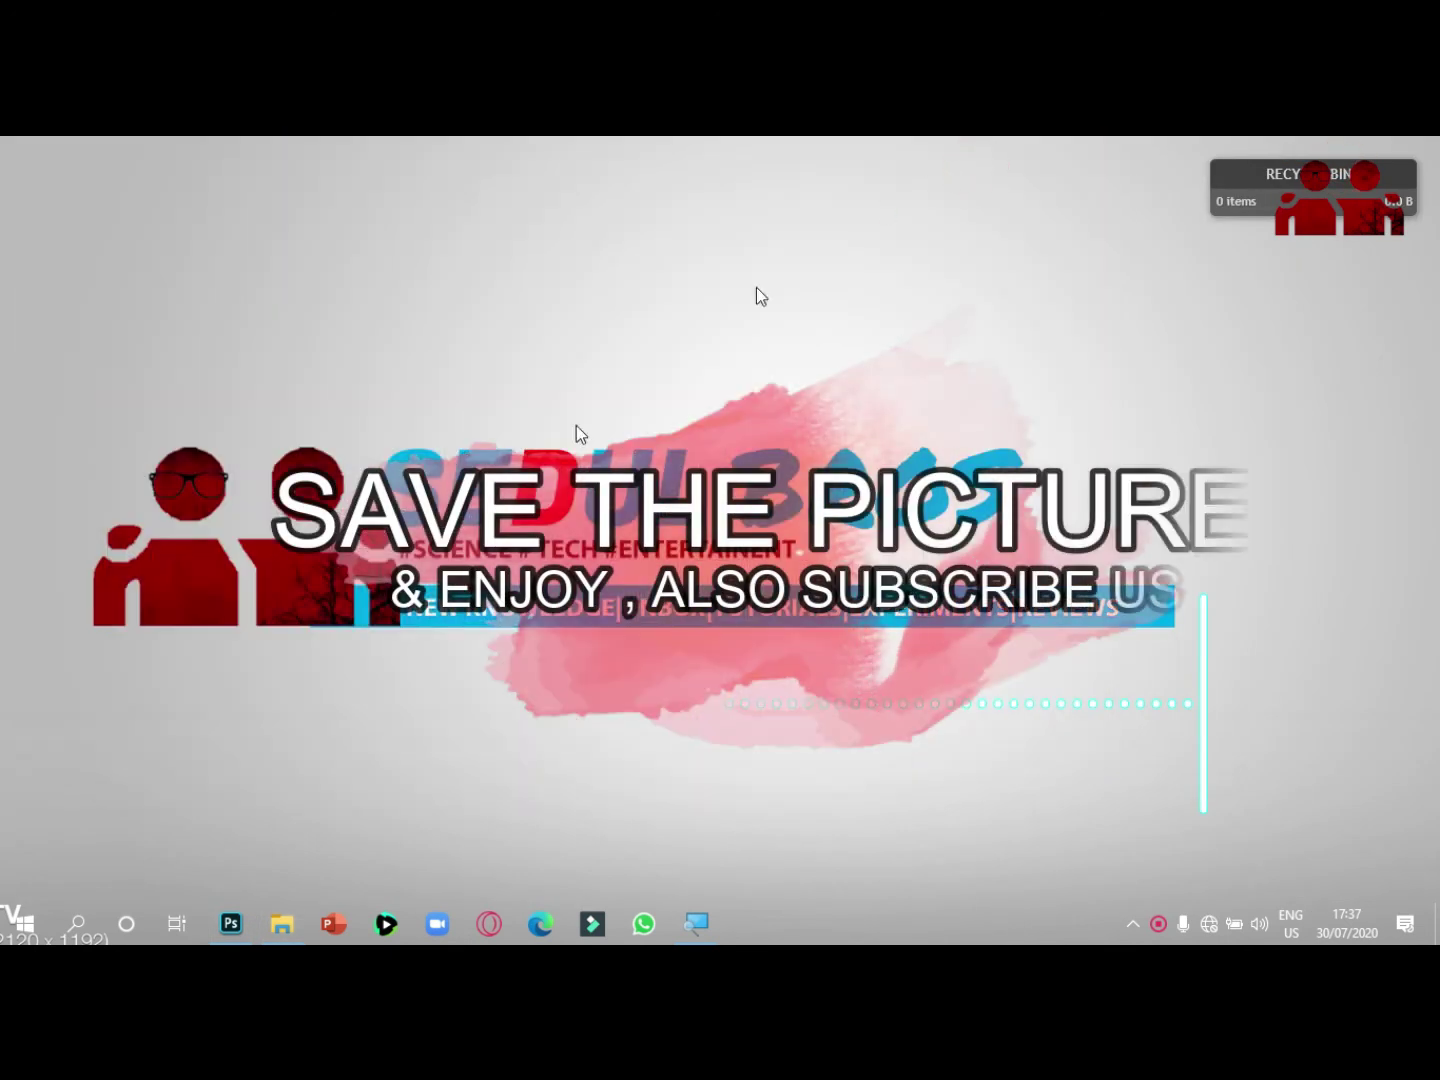
pyautogui.click(286, 923)
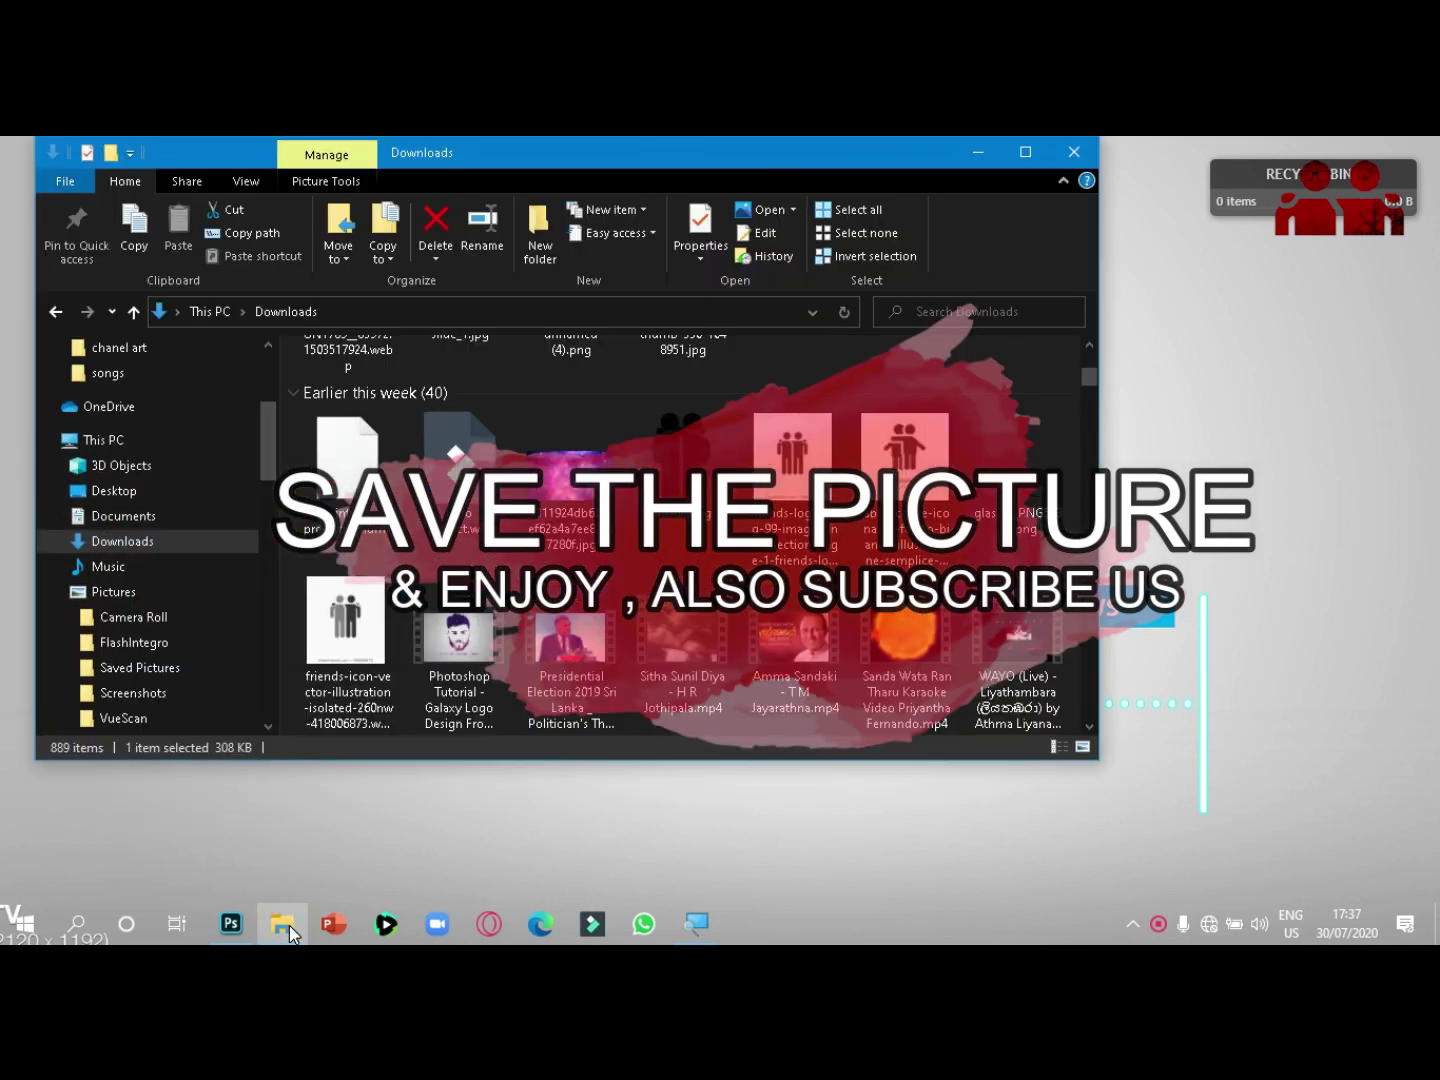
pyautogui.click(118, 492)
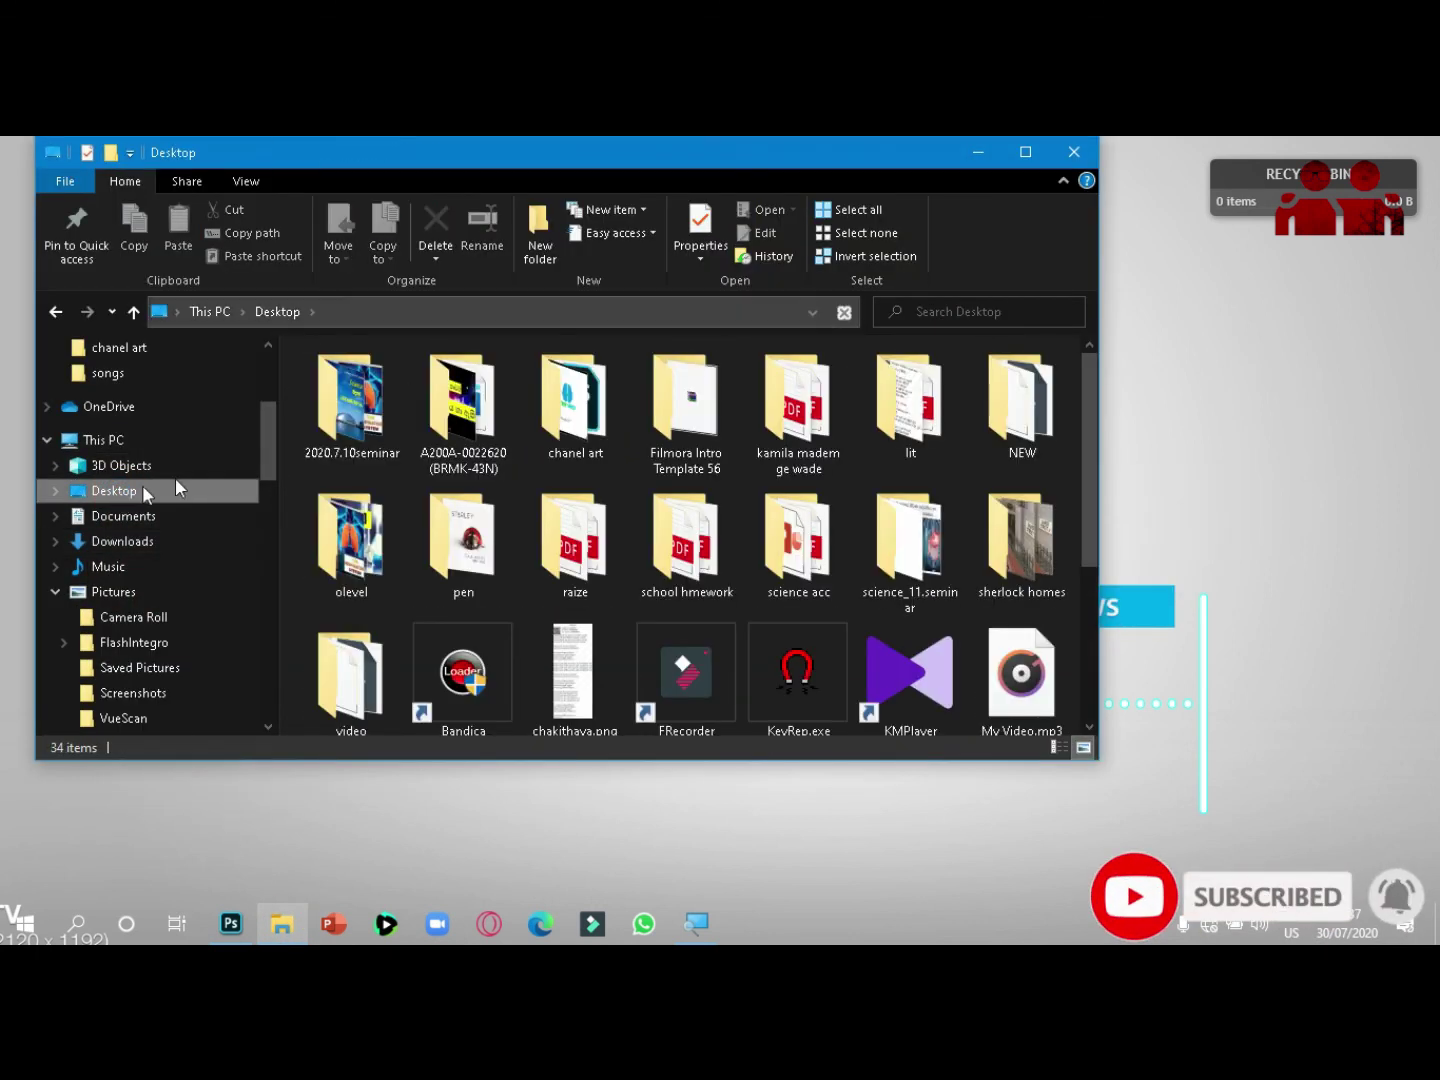
pyautogui.moveTo(1079, 388); pyautogui.dragTo(1102, 554)
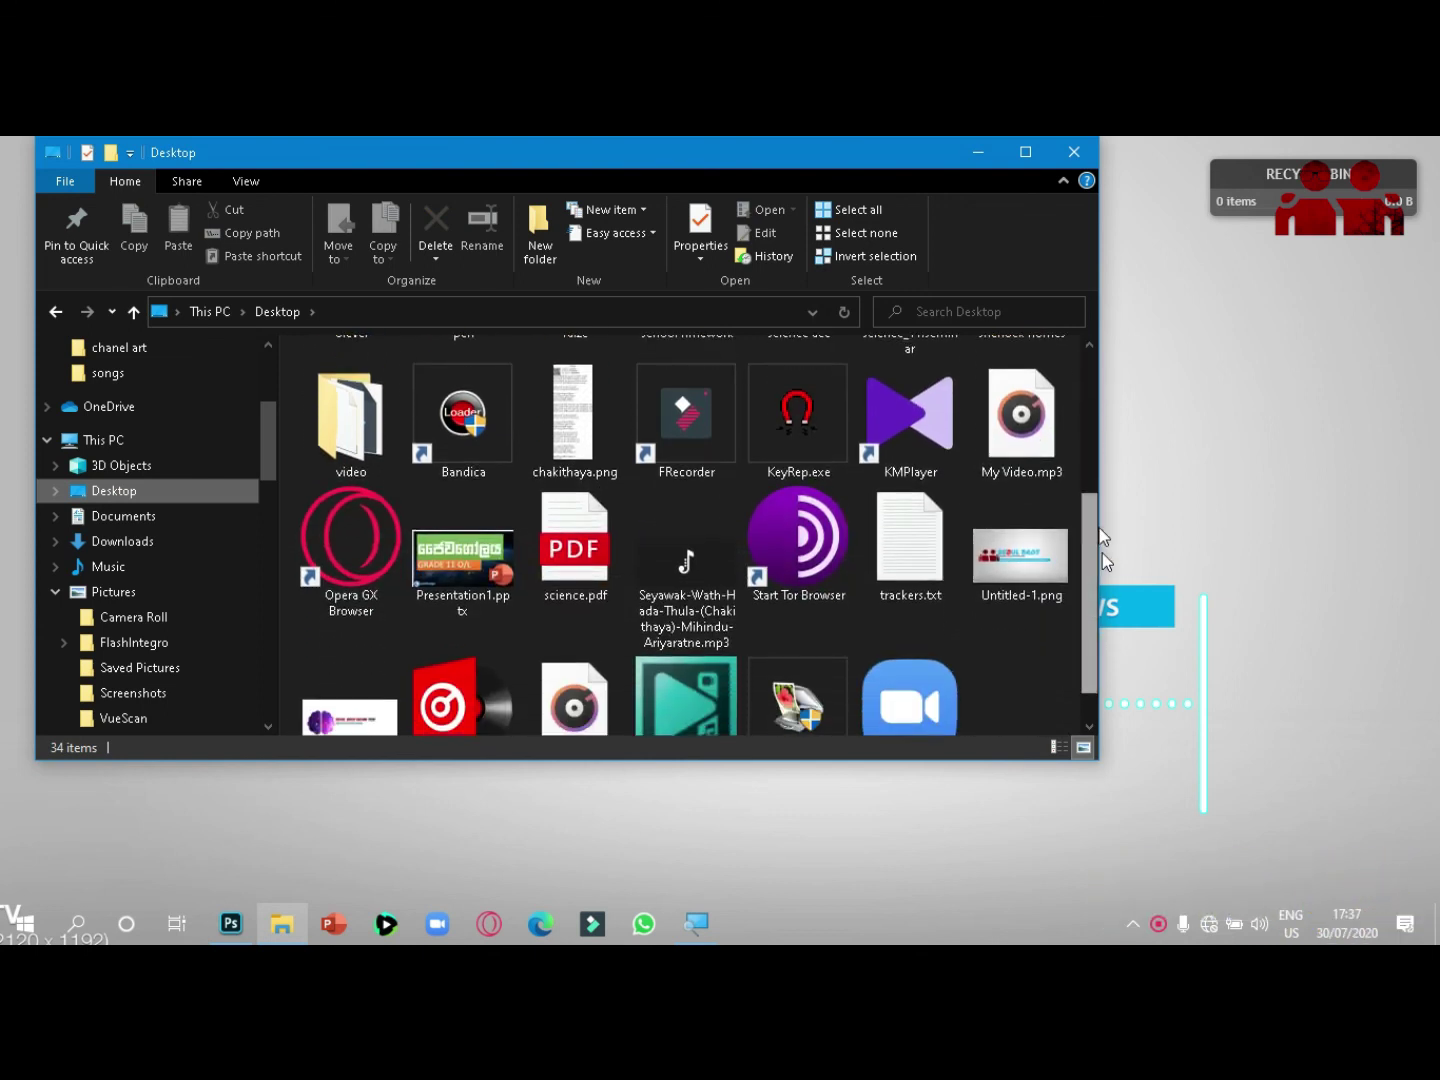
pyautogui.click(344, 687)
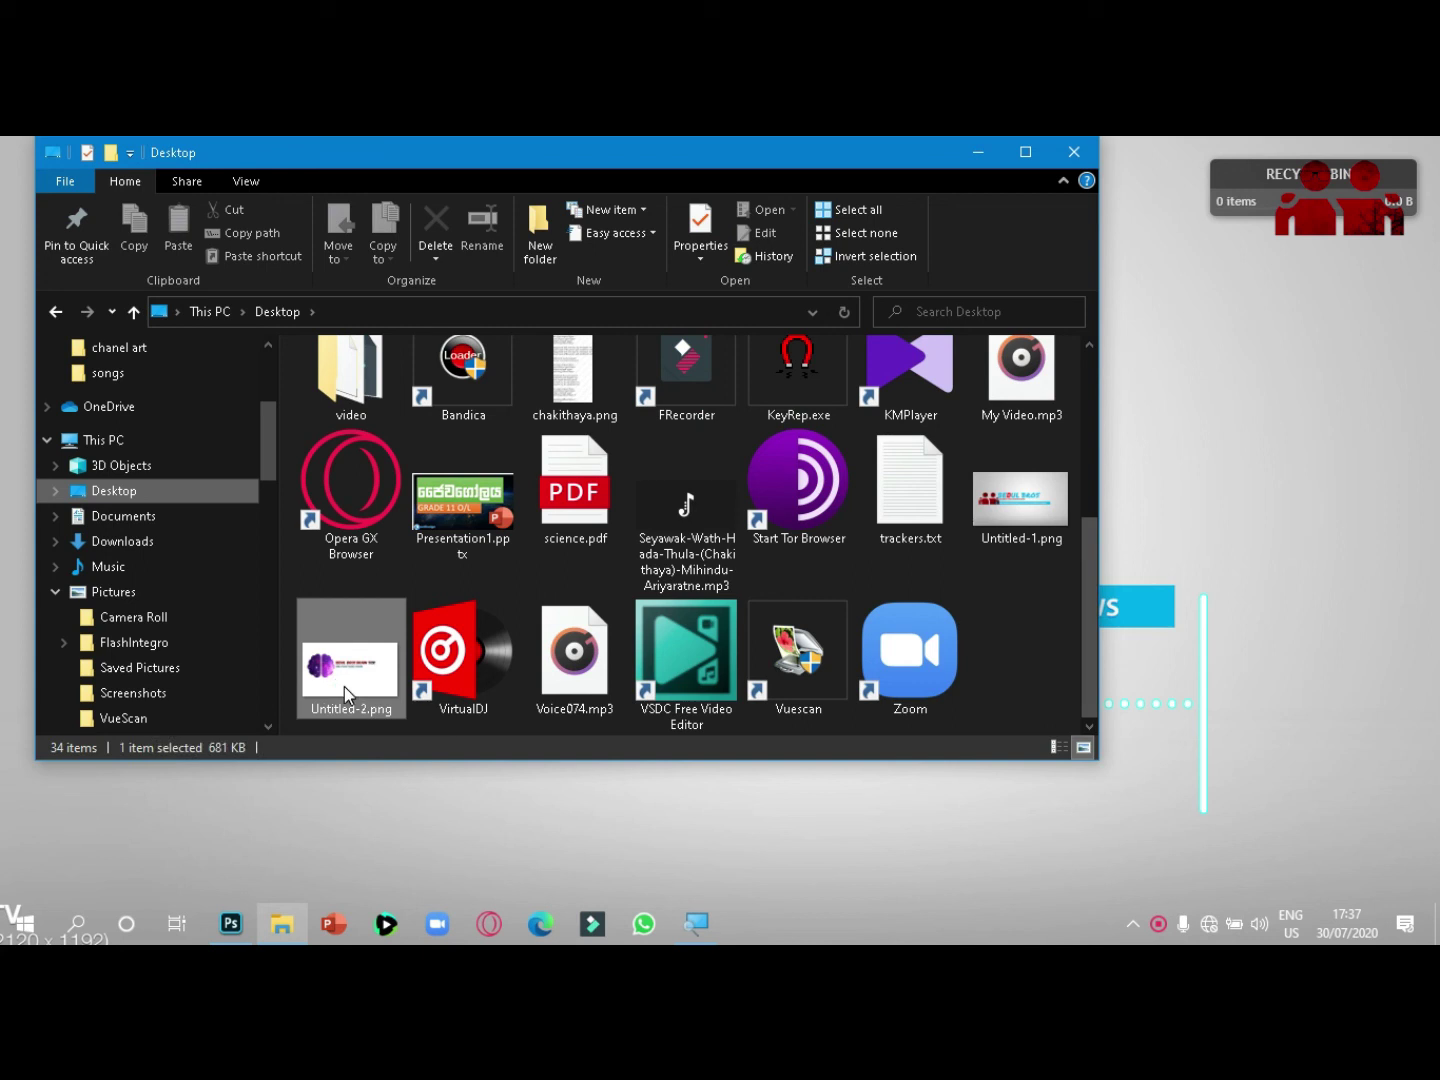
pyautogui.rightClick(345, 687)
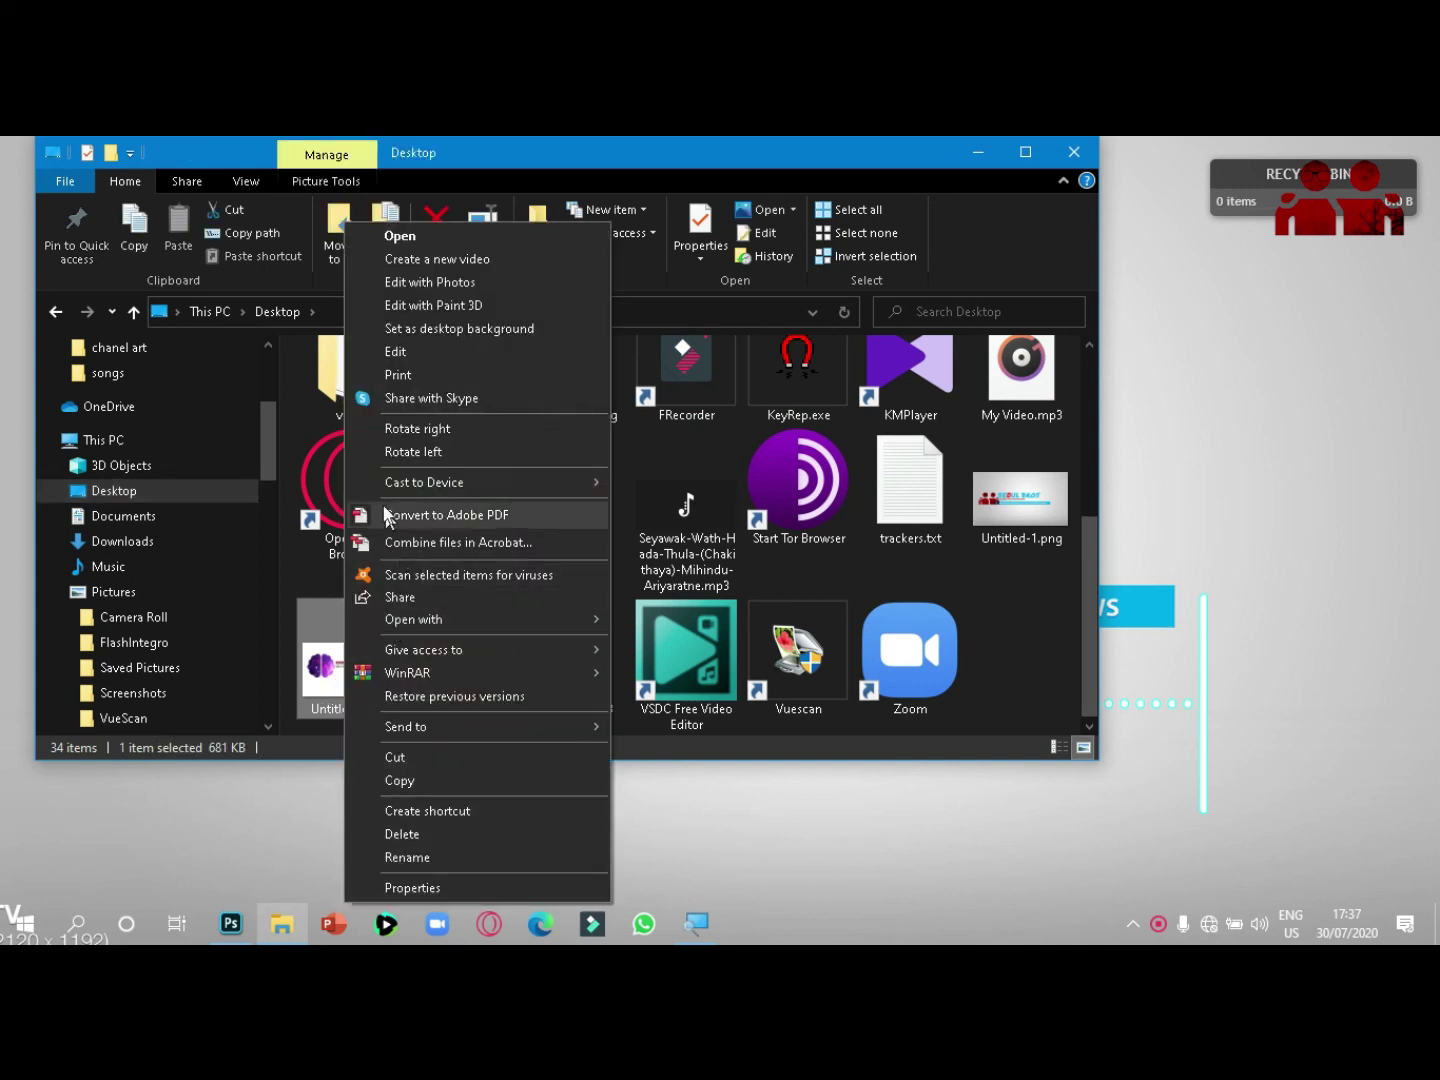
pyautogui.click(424, 329)
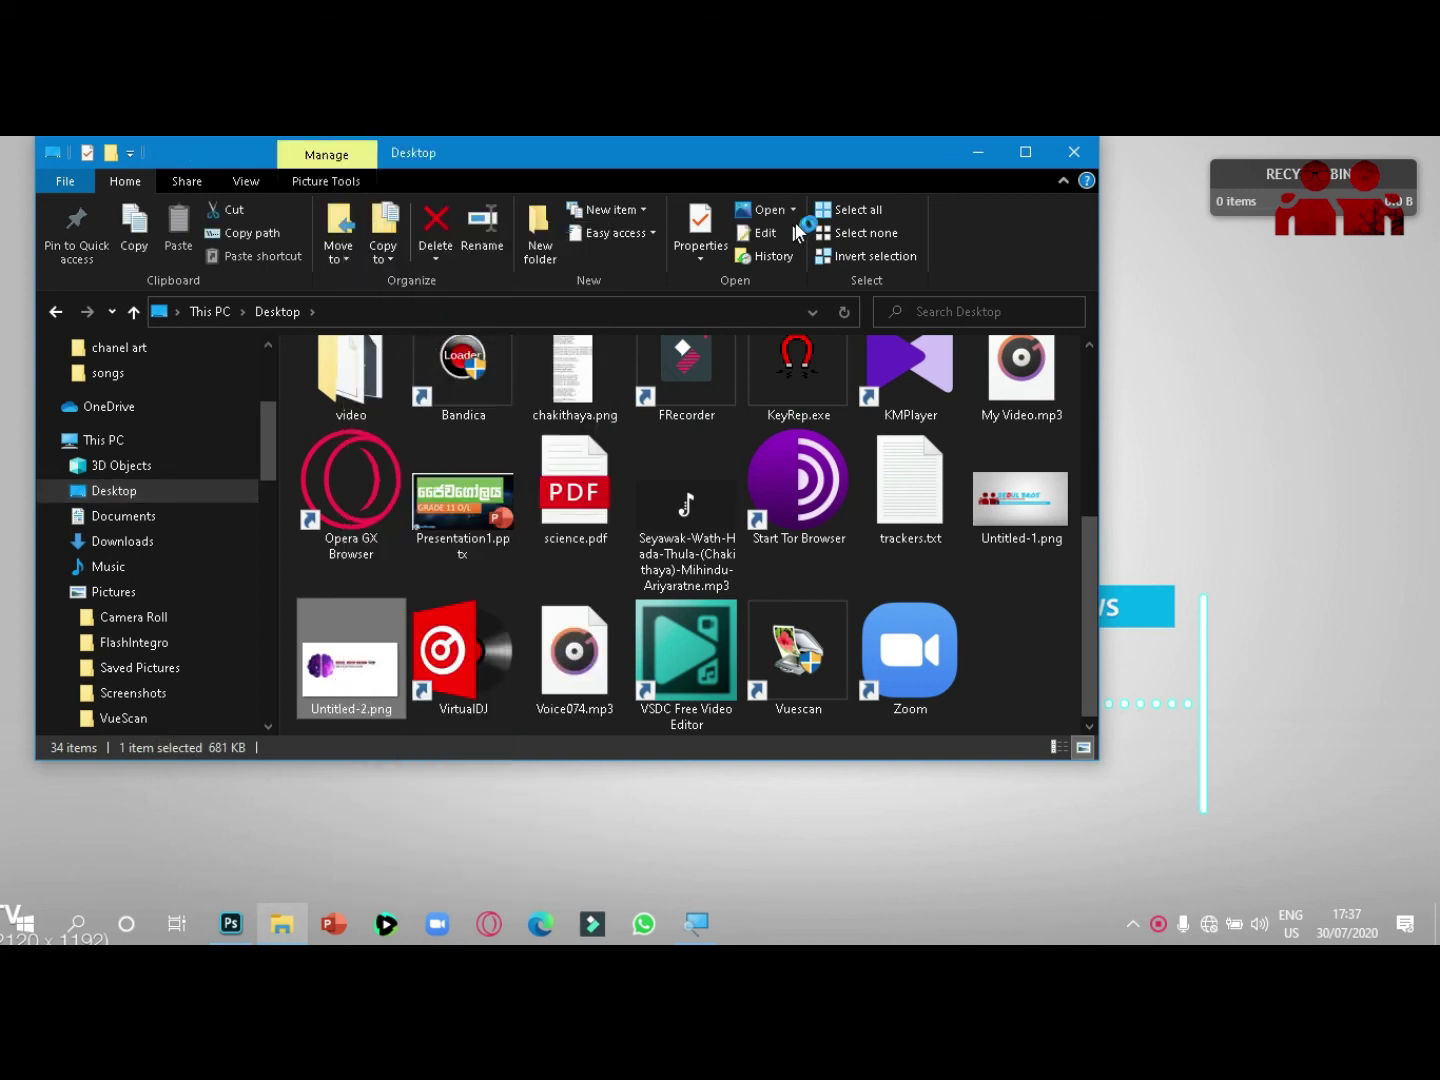
pyautogui.click(970, 154)
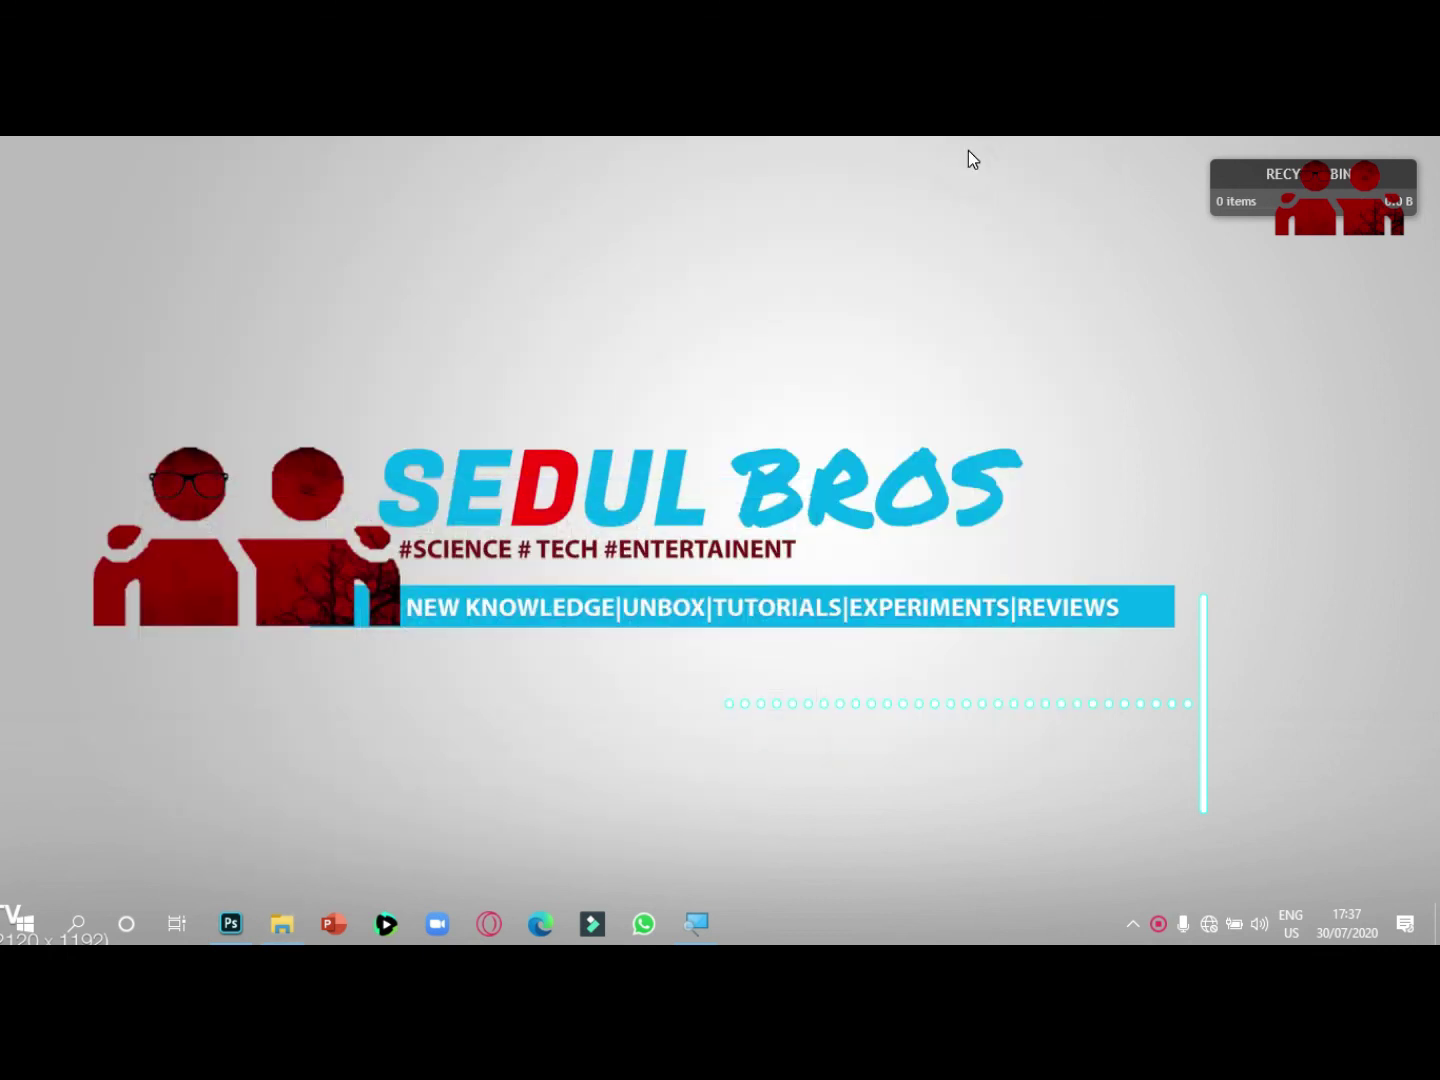